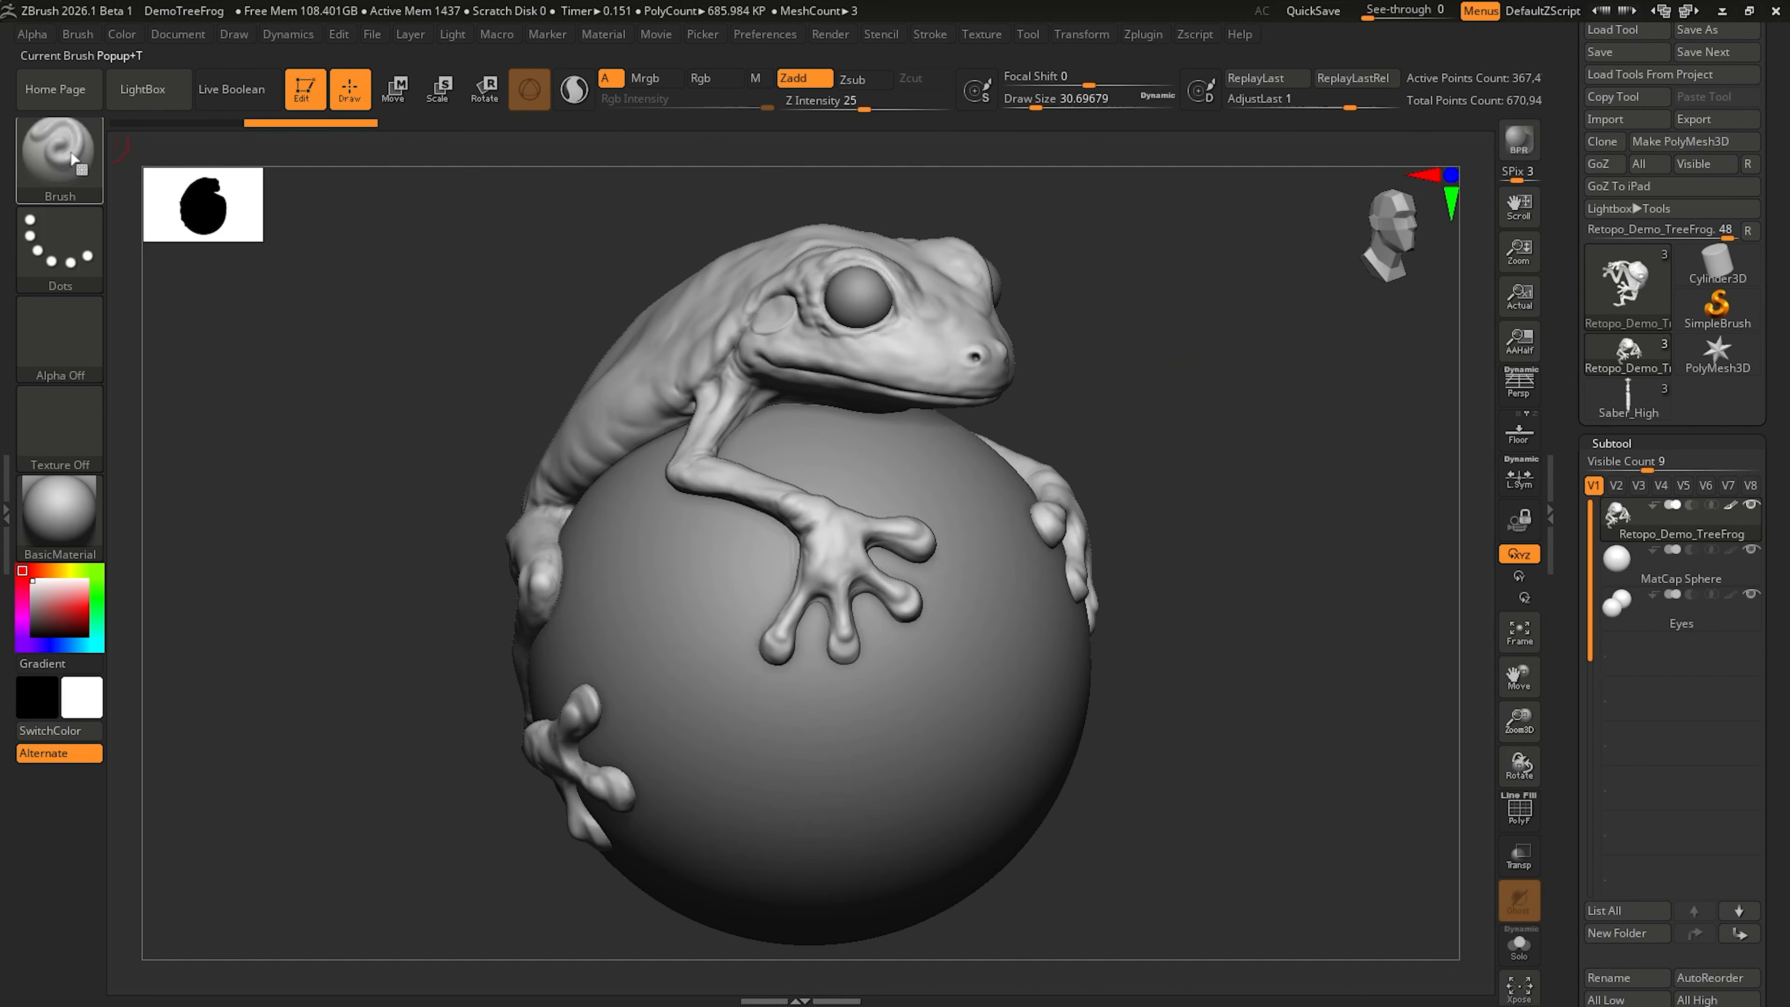
Step: Select the Retopo brush for building new topology on the tree frog
click(71, 155)
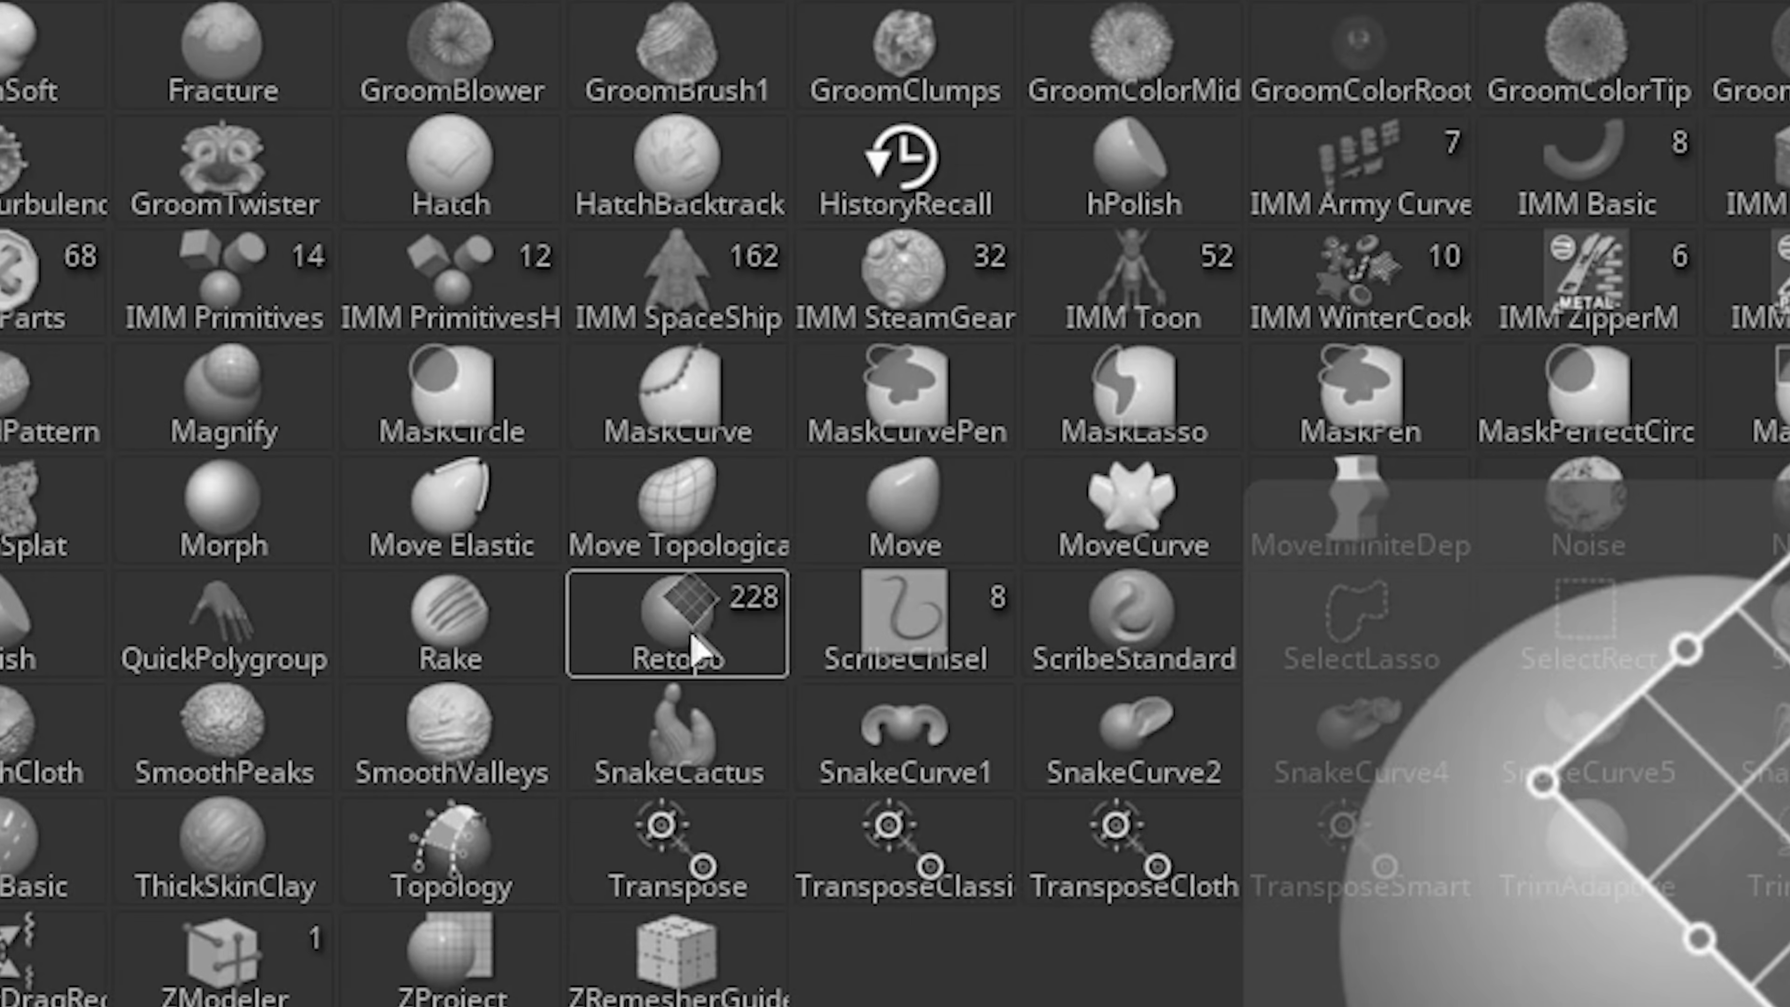
key(r)
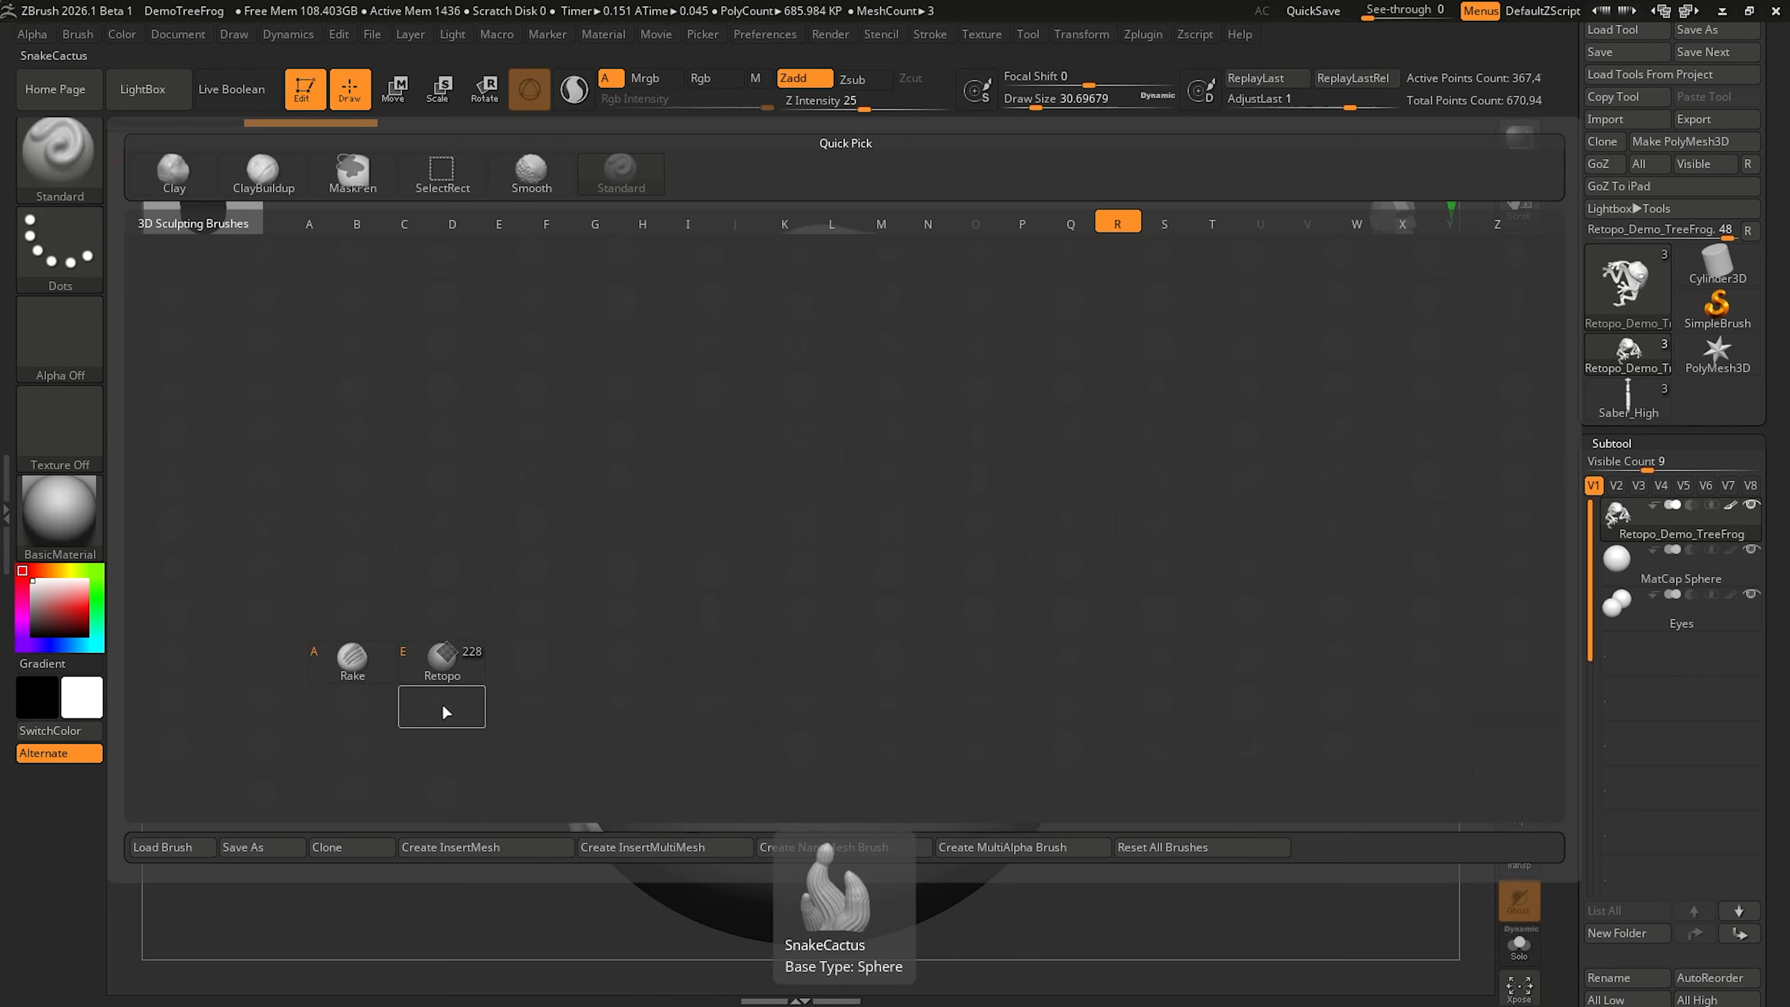
mouse_move(446, 677)
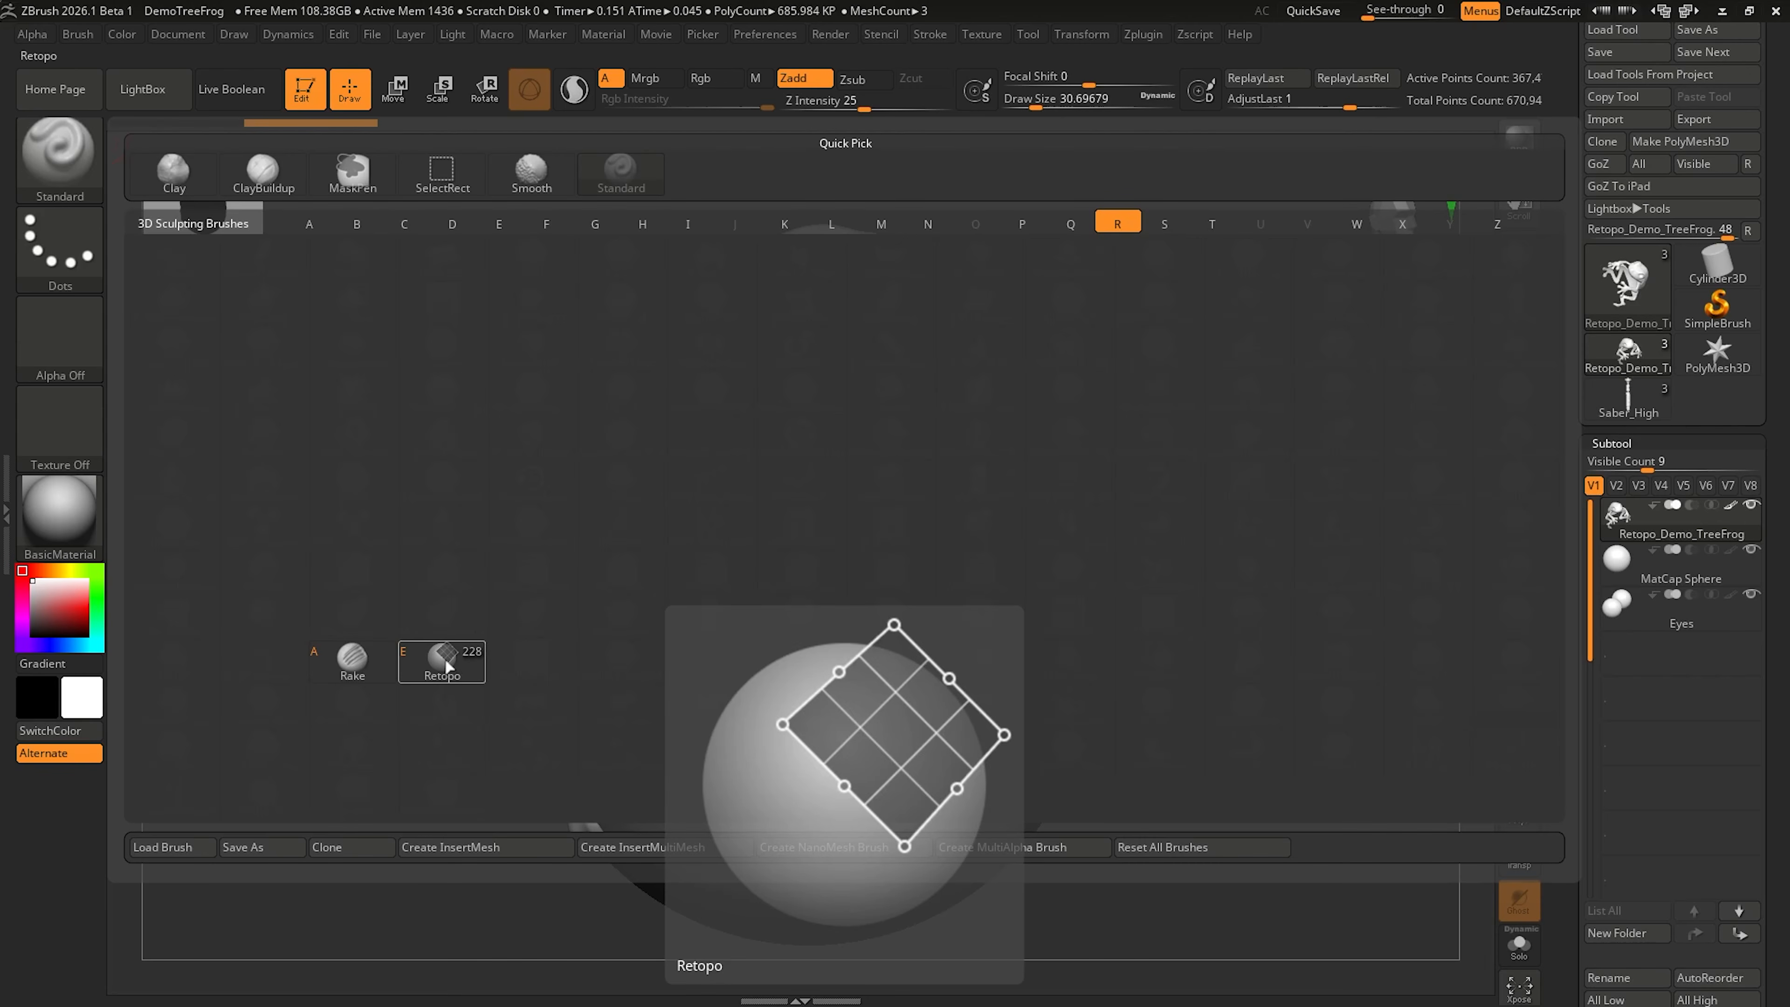
click(445, 664)
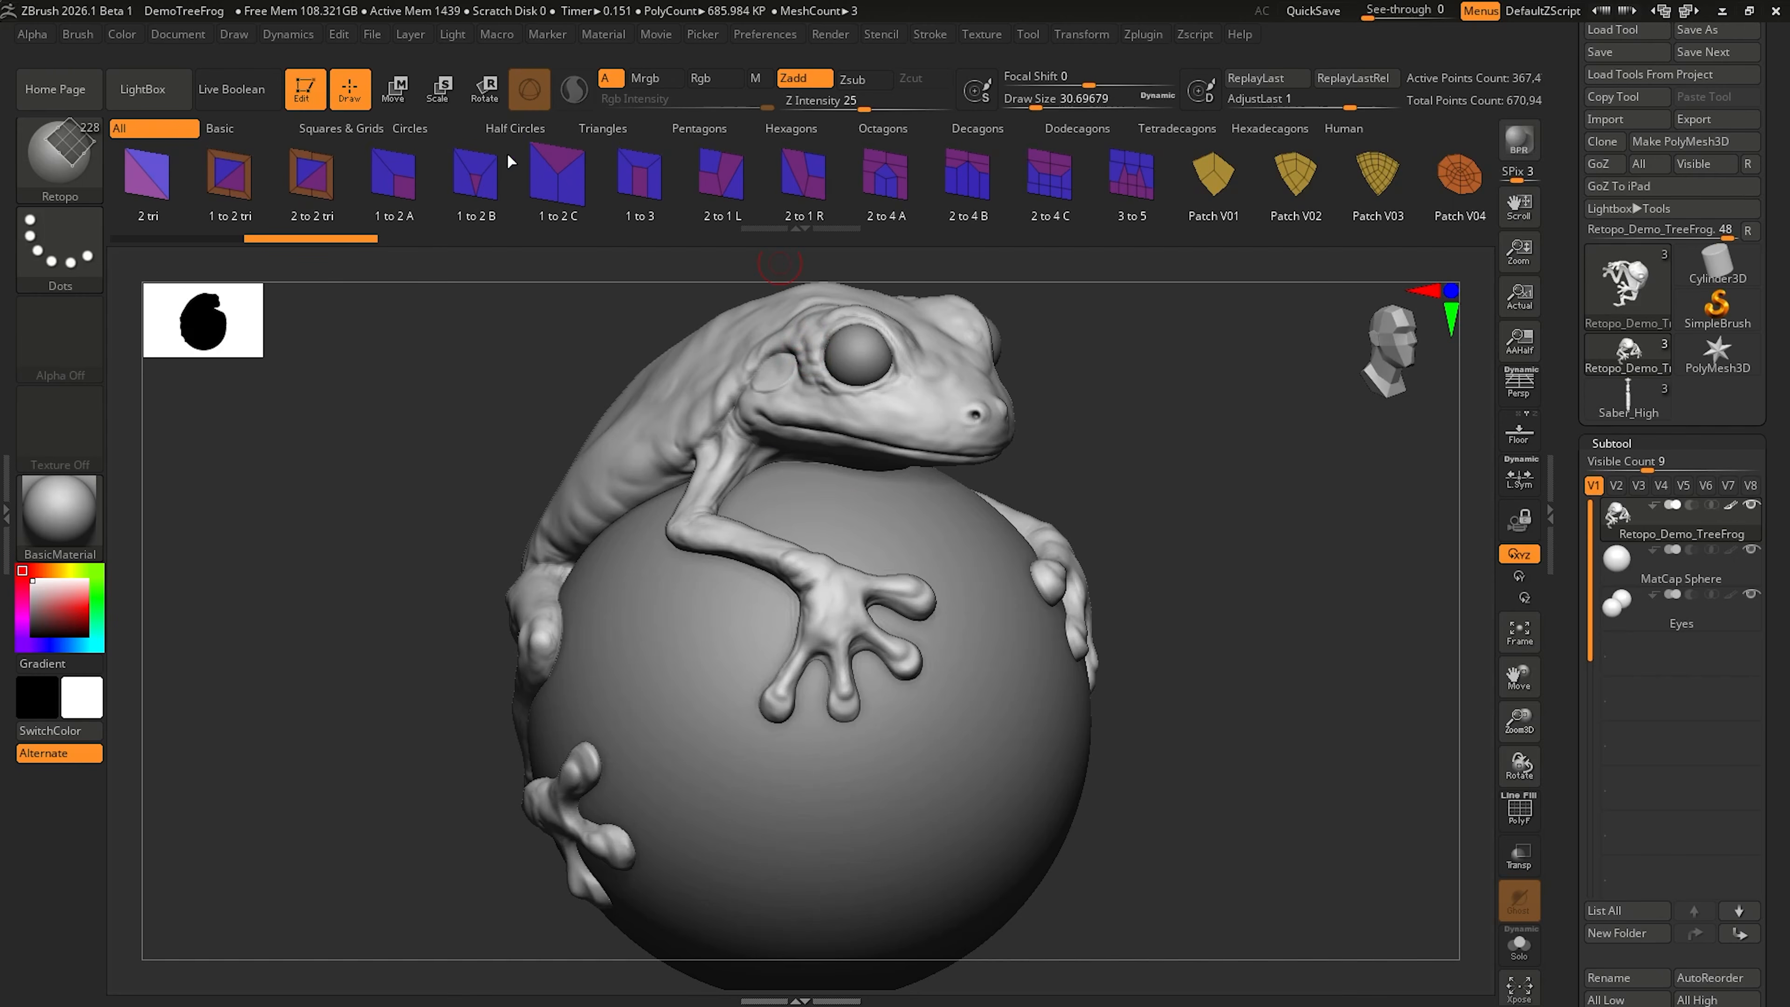
Step: Look through the Retopo brush's patch categories from Basic to Hexagons and return to the full set
click(250, 132)
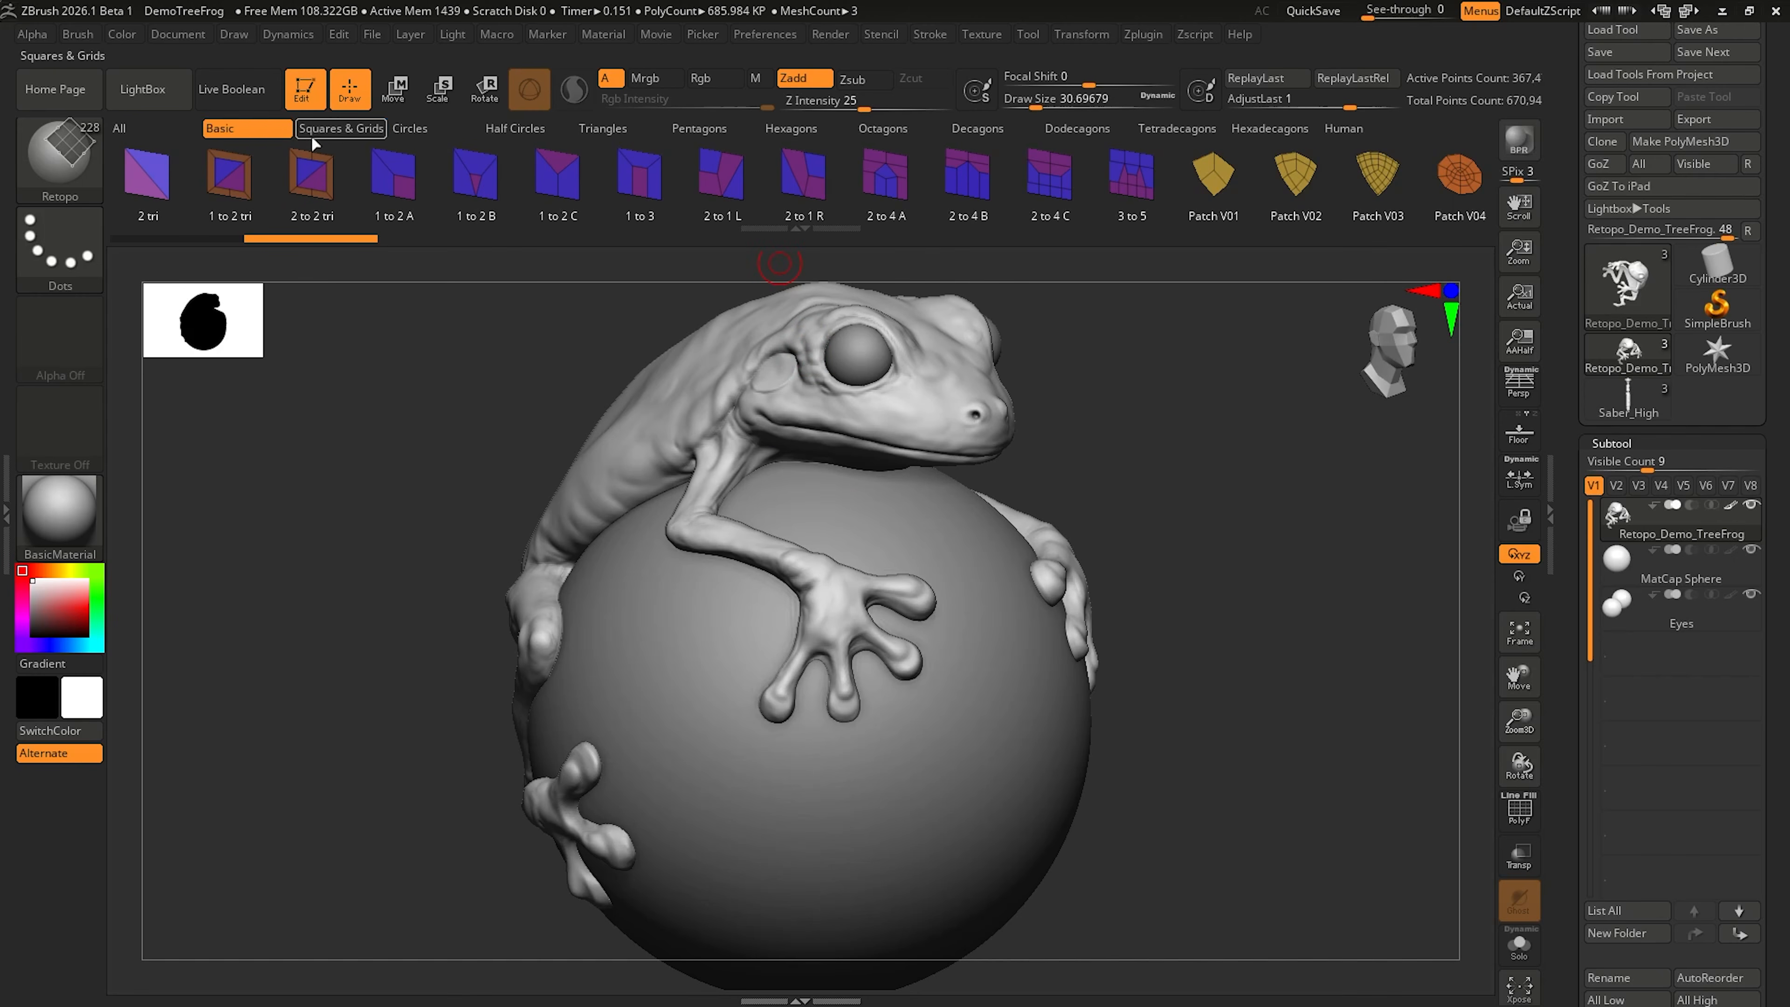
click(324, 130)
click(408, 129)
click(515, 130)
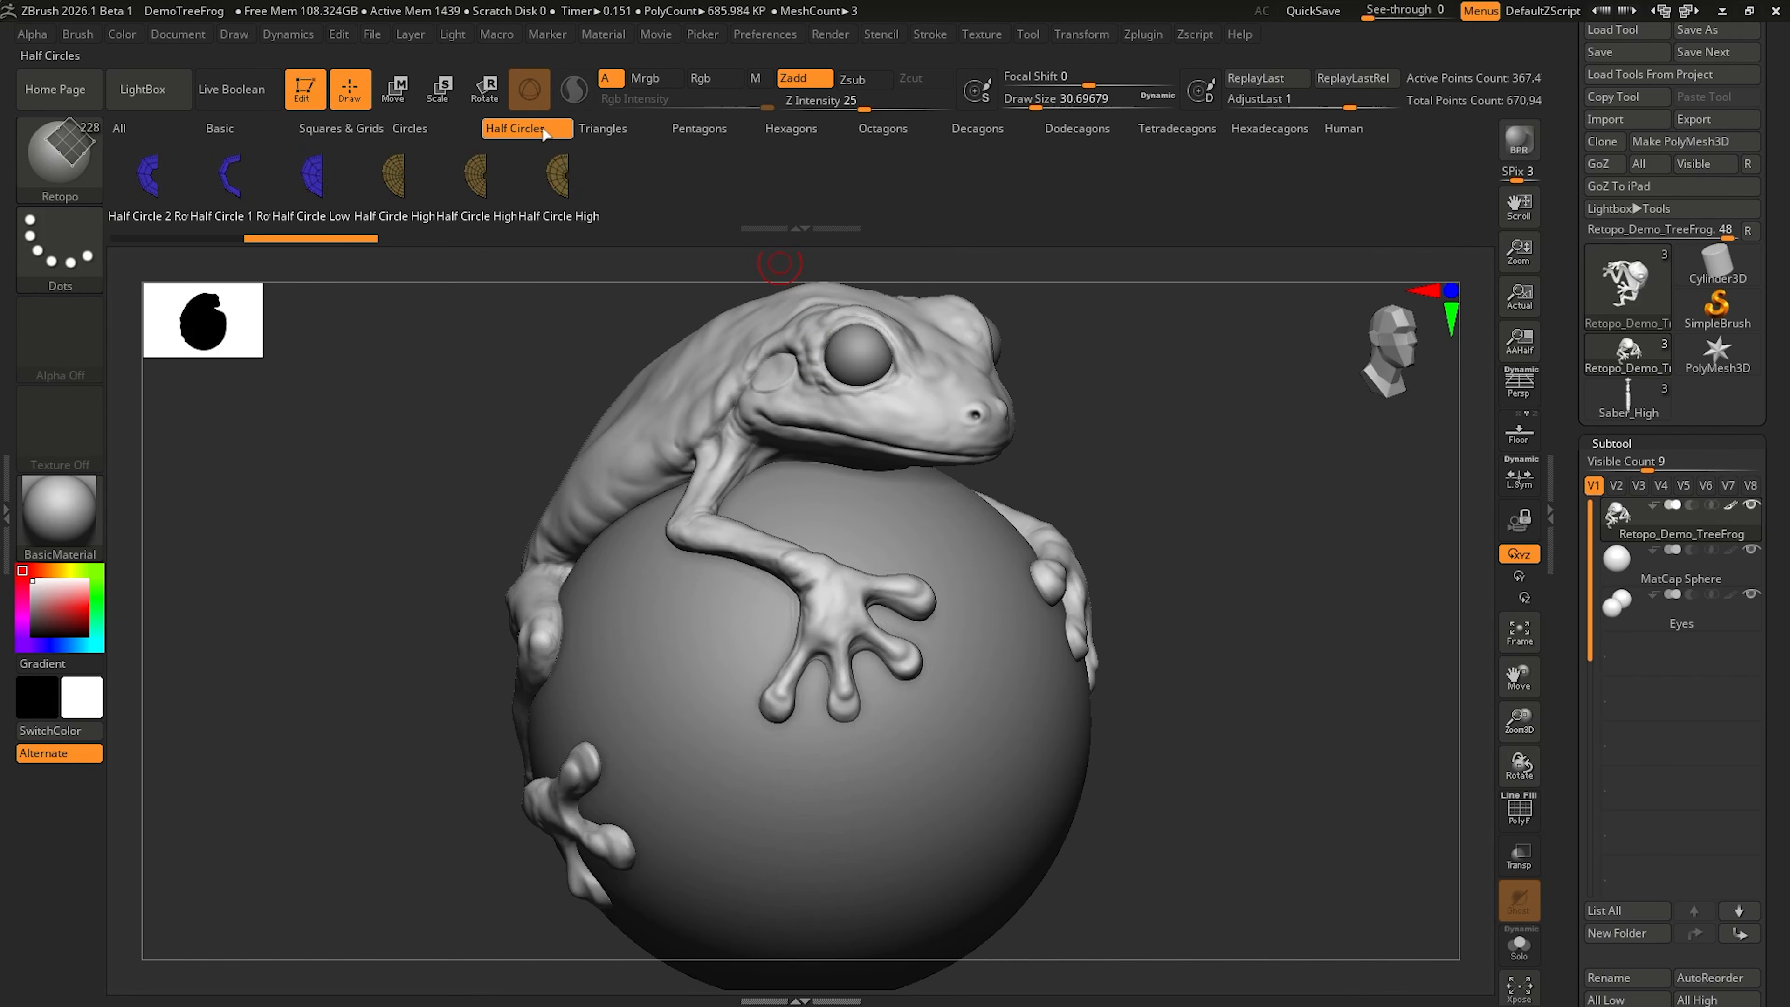
click(603, 129)
click(699, 130)
click(789, 129)
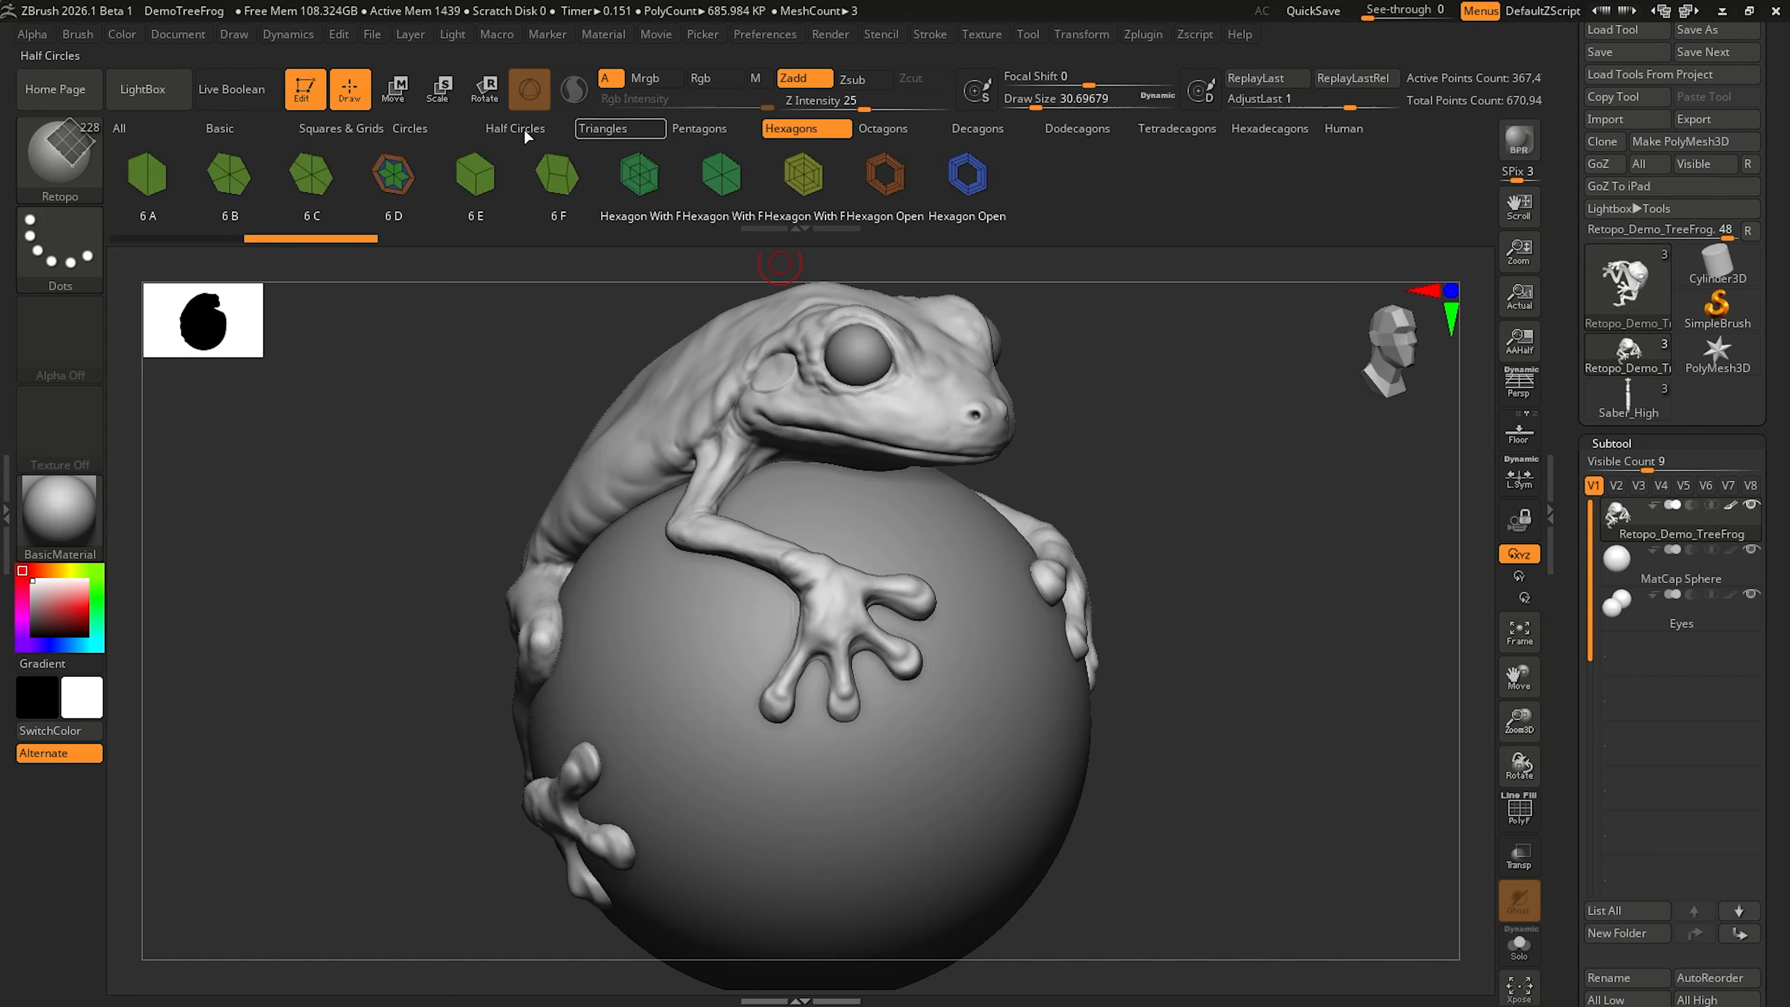
click(145, 131)
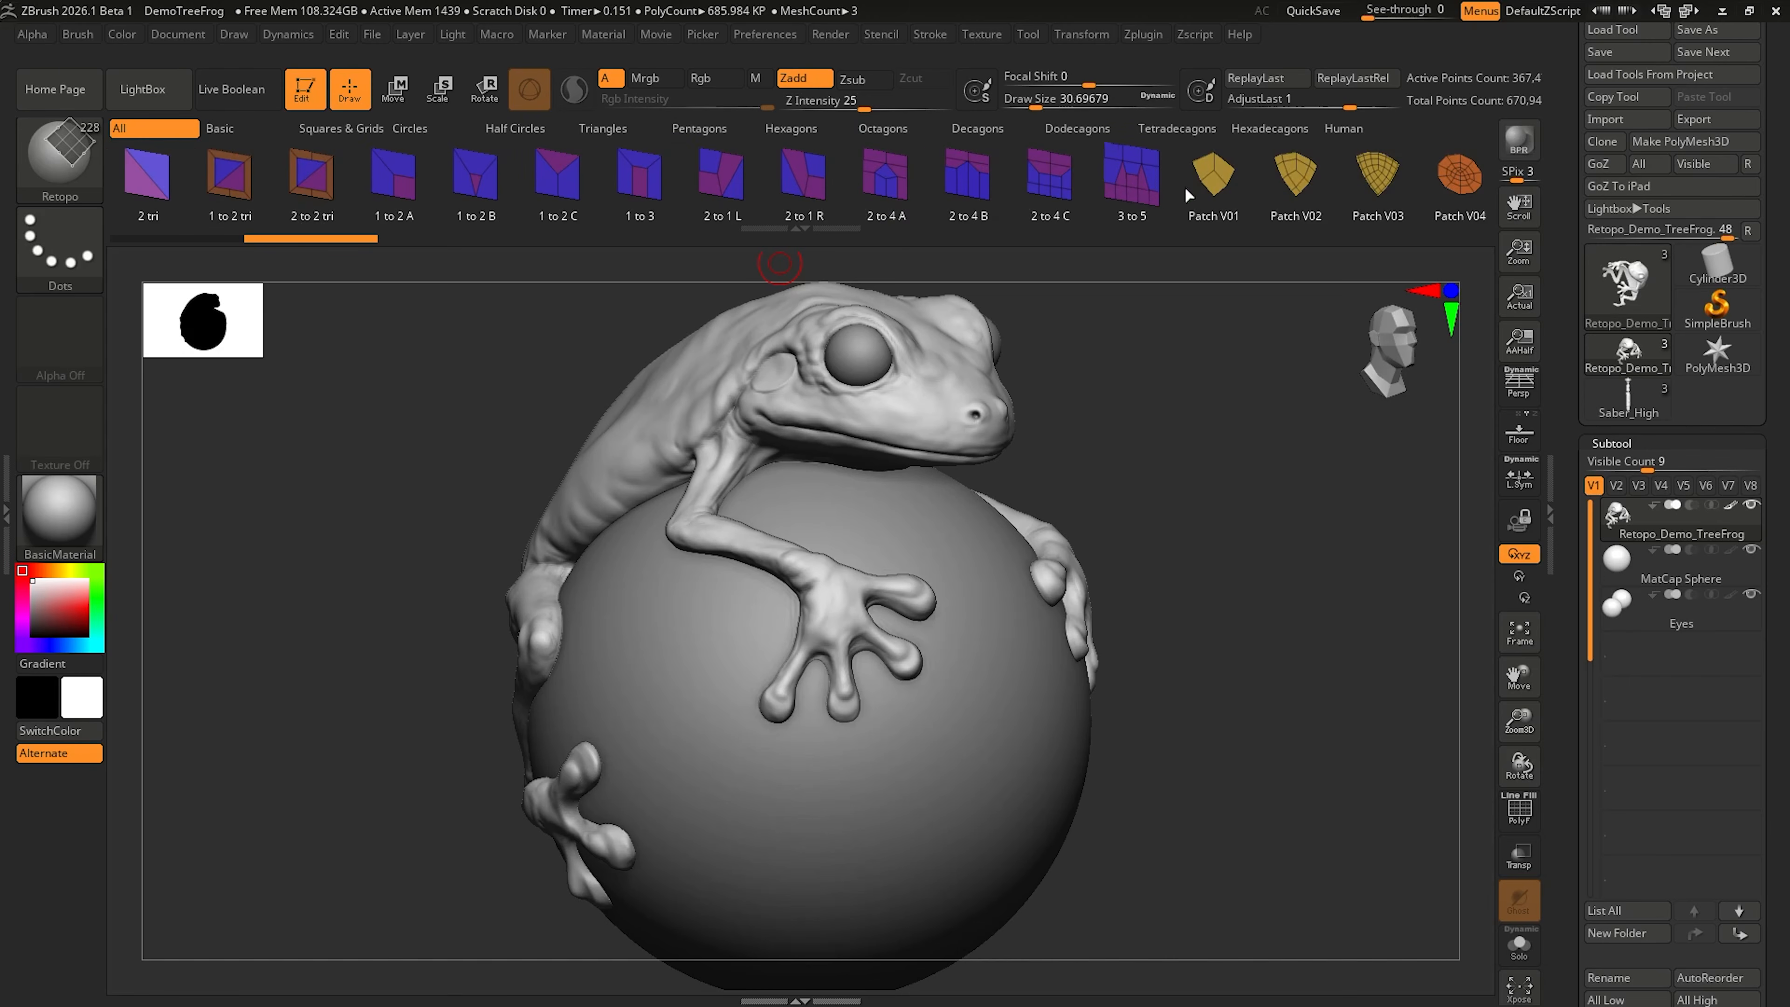
mouse_move(1184, 186)
mouse_down()
mouse_move(37, 180)
mouse_move(1478, 176)
mouse_move(1215, 185)
mouse_up()
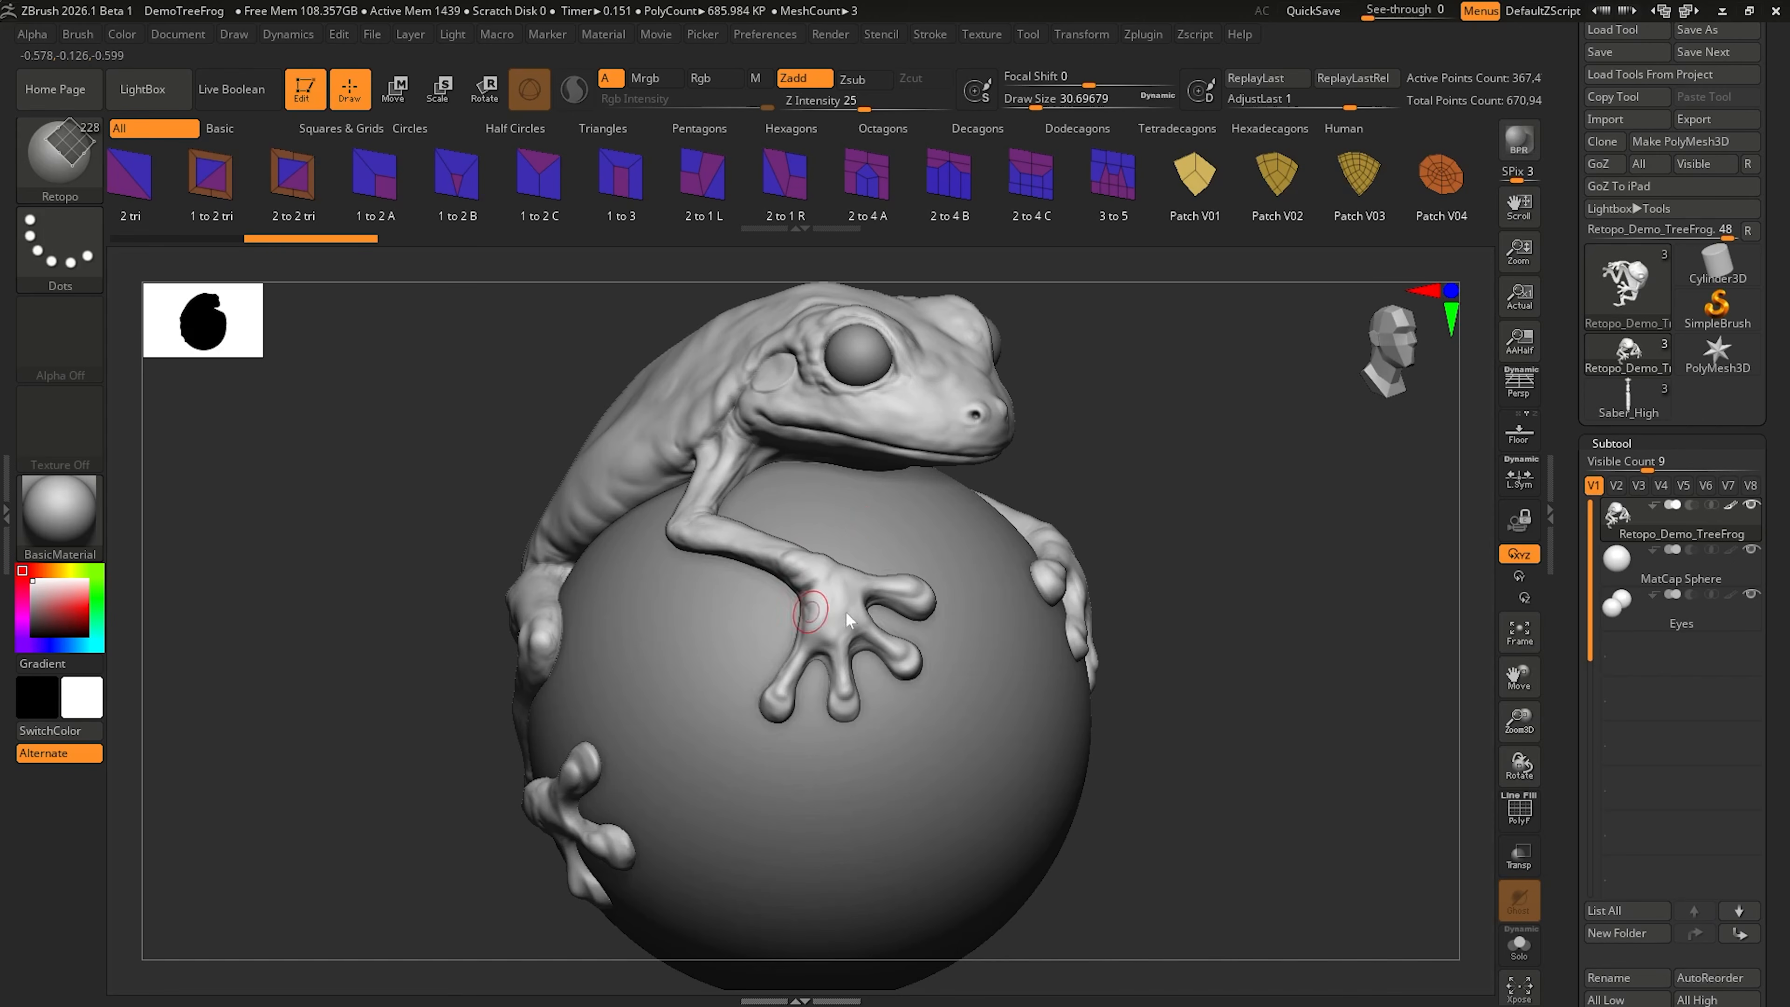
Step: Start retopology on the frog by creating a new Retopo mesh subtool instead of converting the current one
click(688, 593)
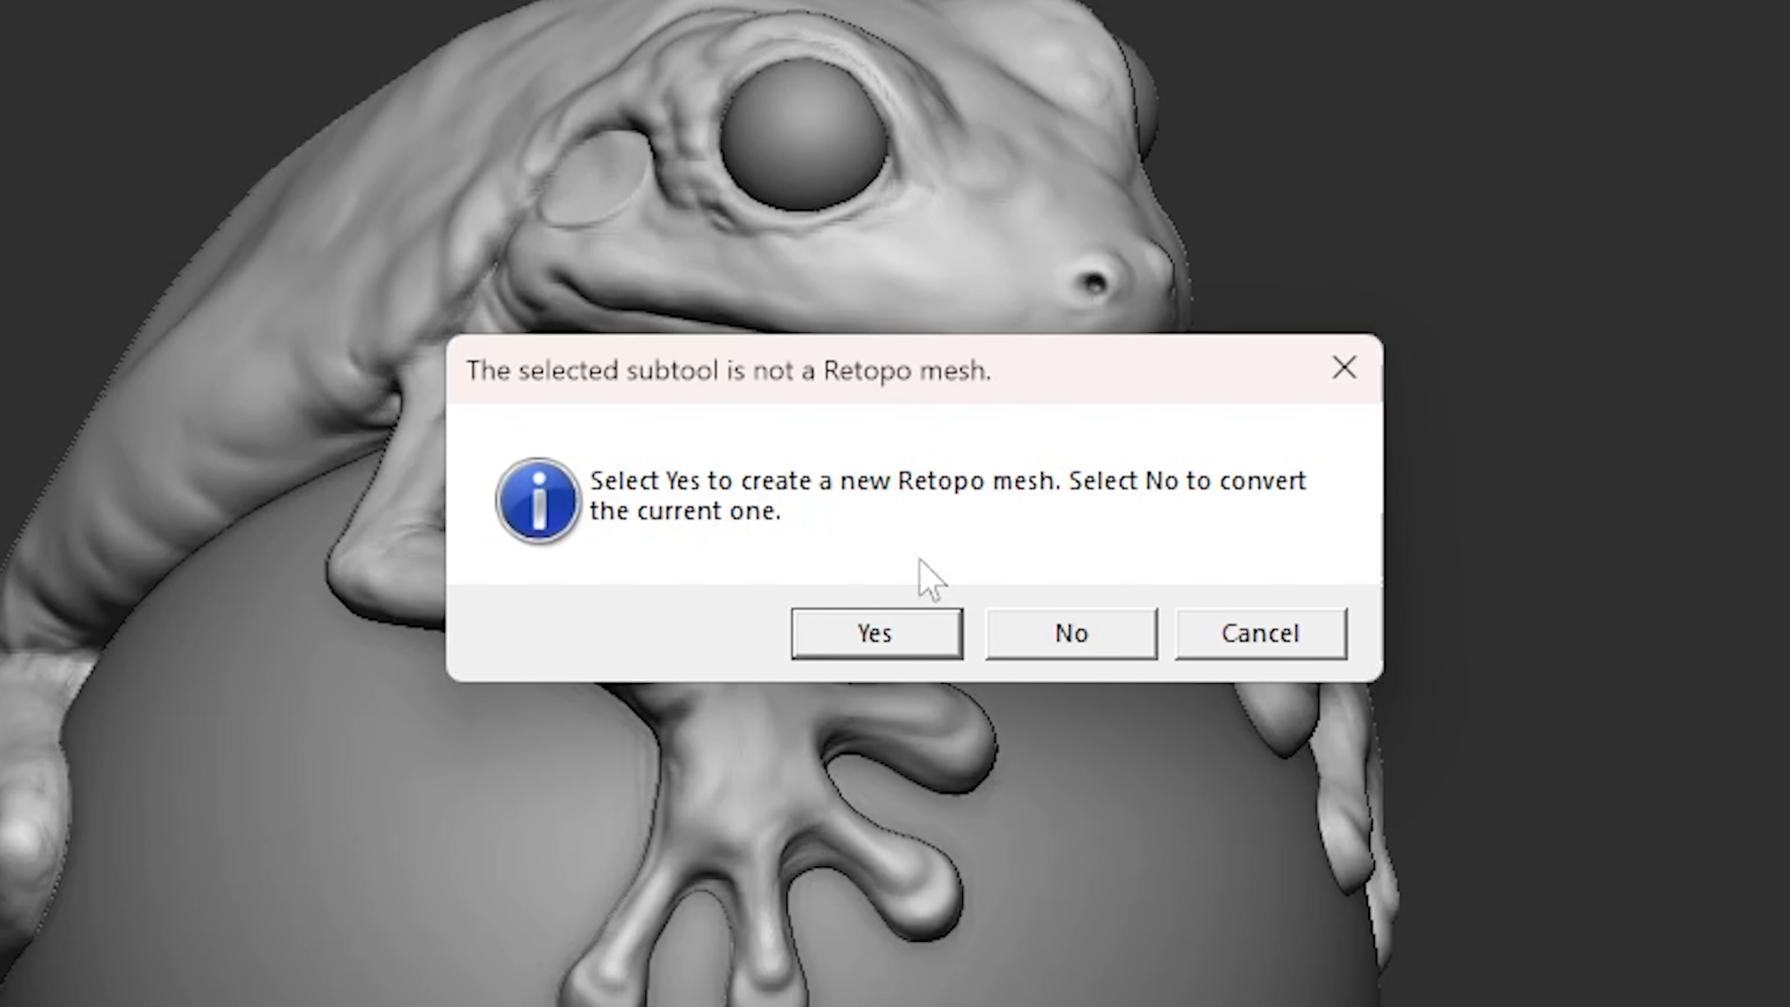
click(856, 640)
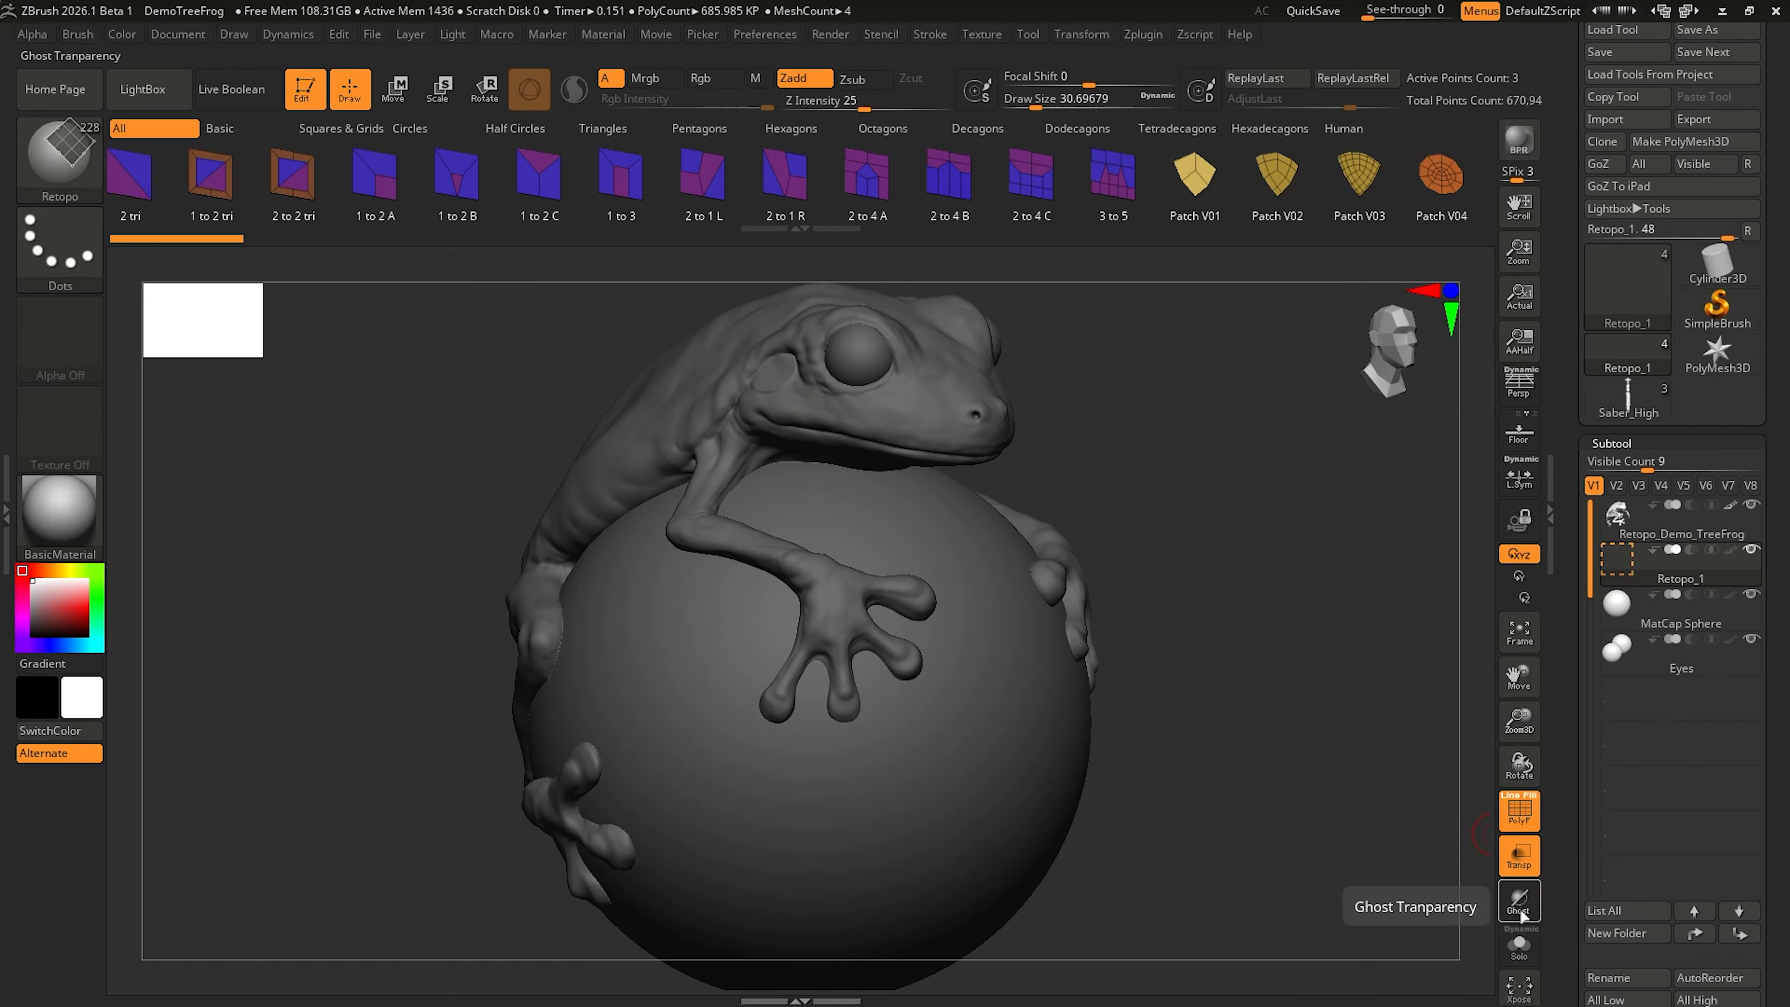
right_drag(839, 504, 813, 501)
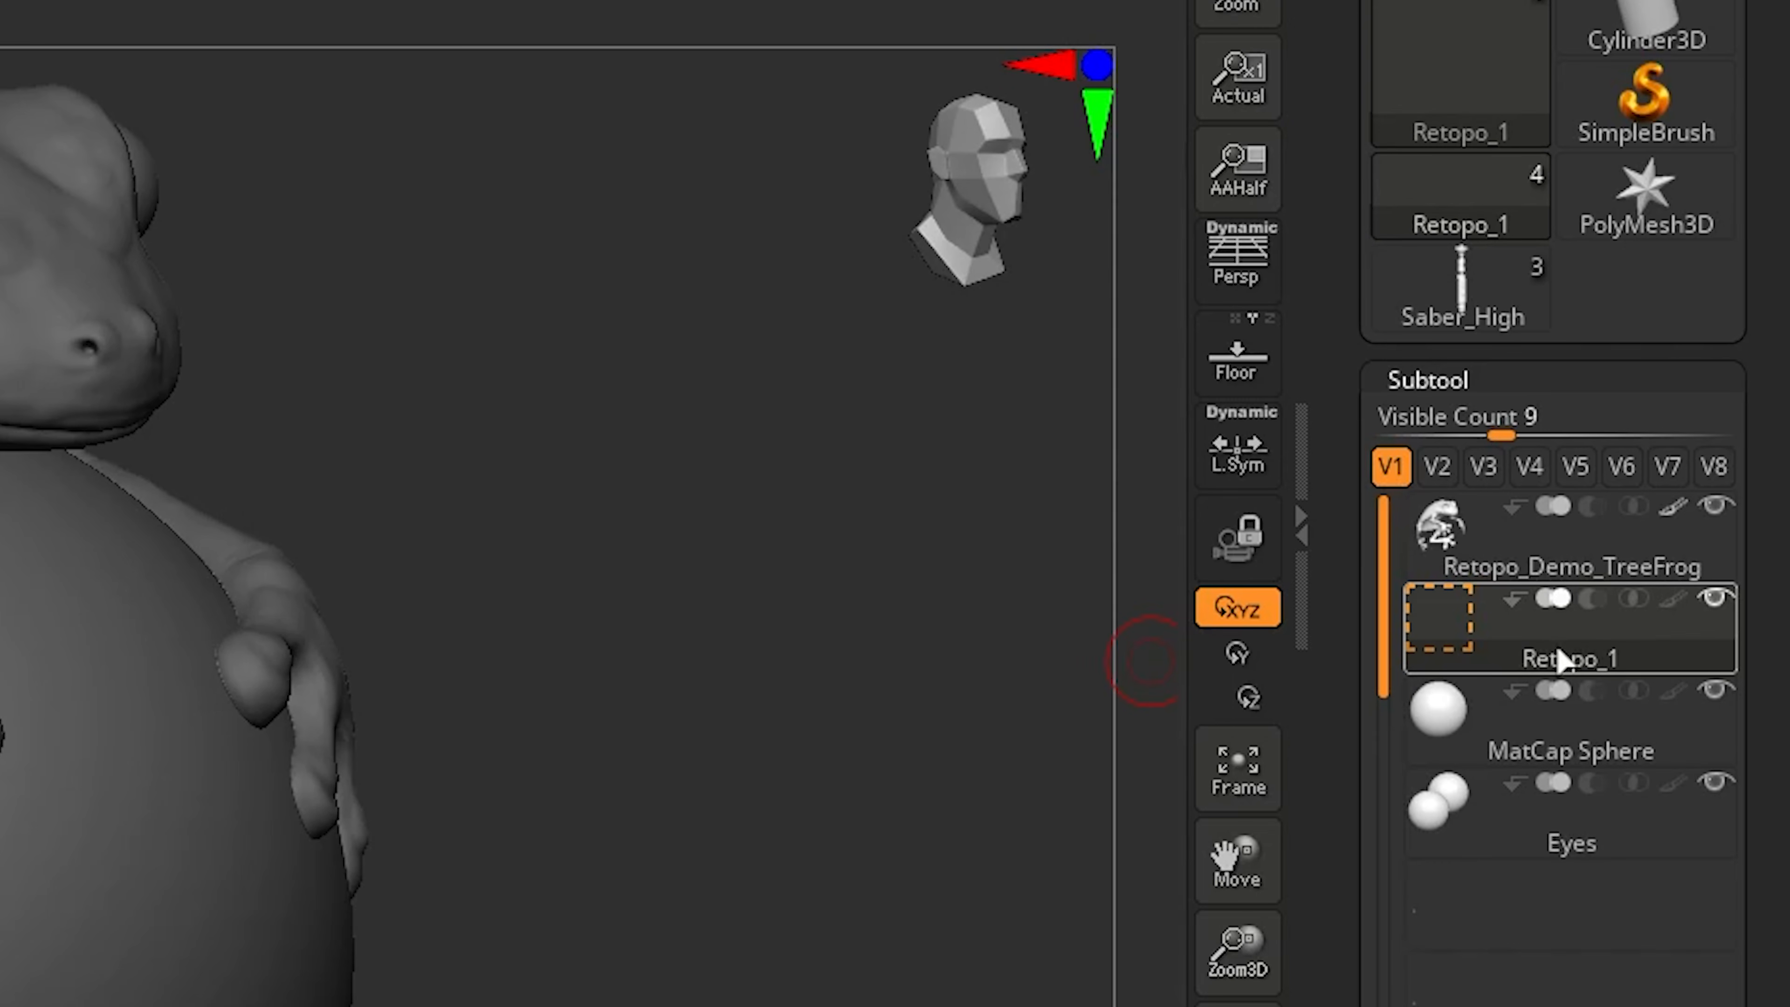
mouse_move(1558, 659)
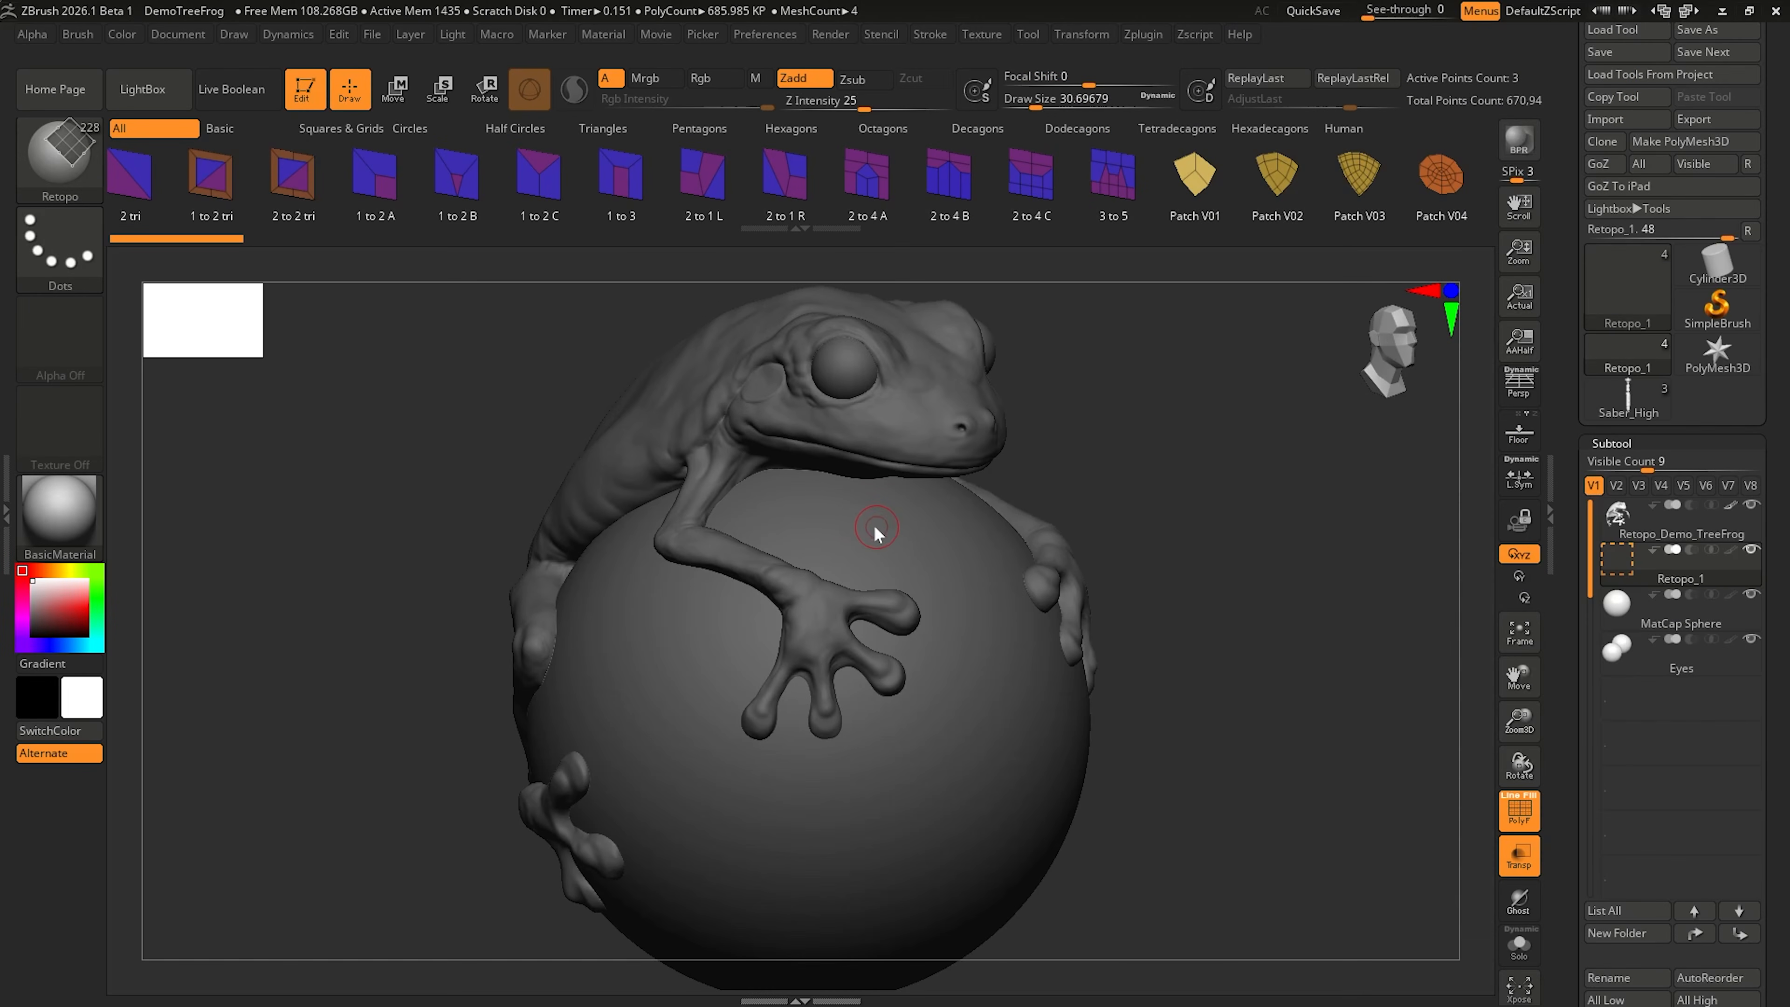
Step: Place four retopo points on the sphere below the frog's head and fill them with a single quad
click(828, 514)
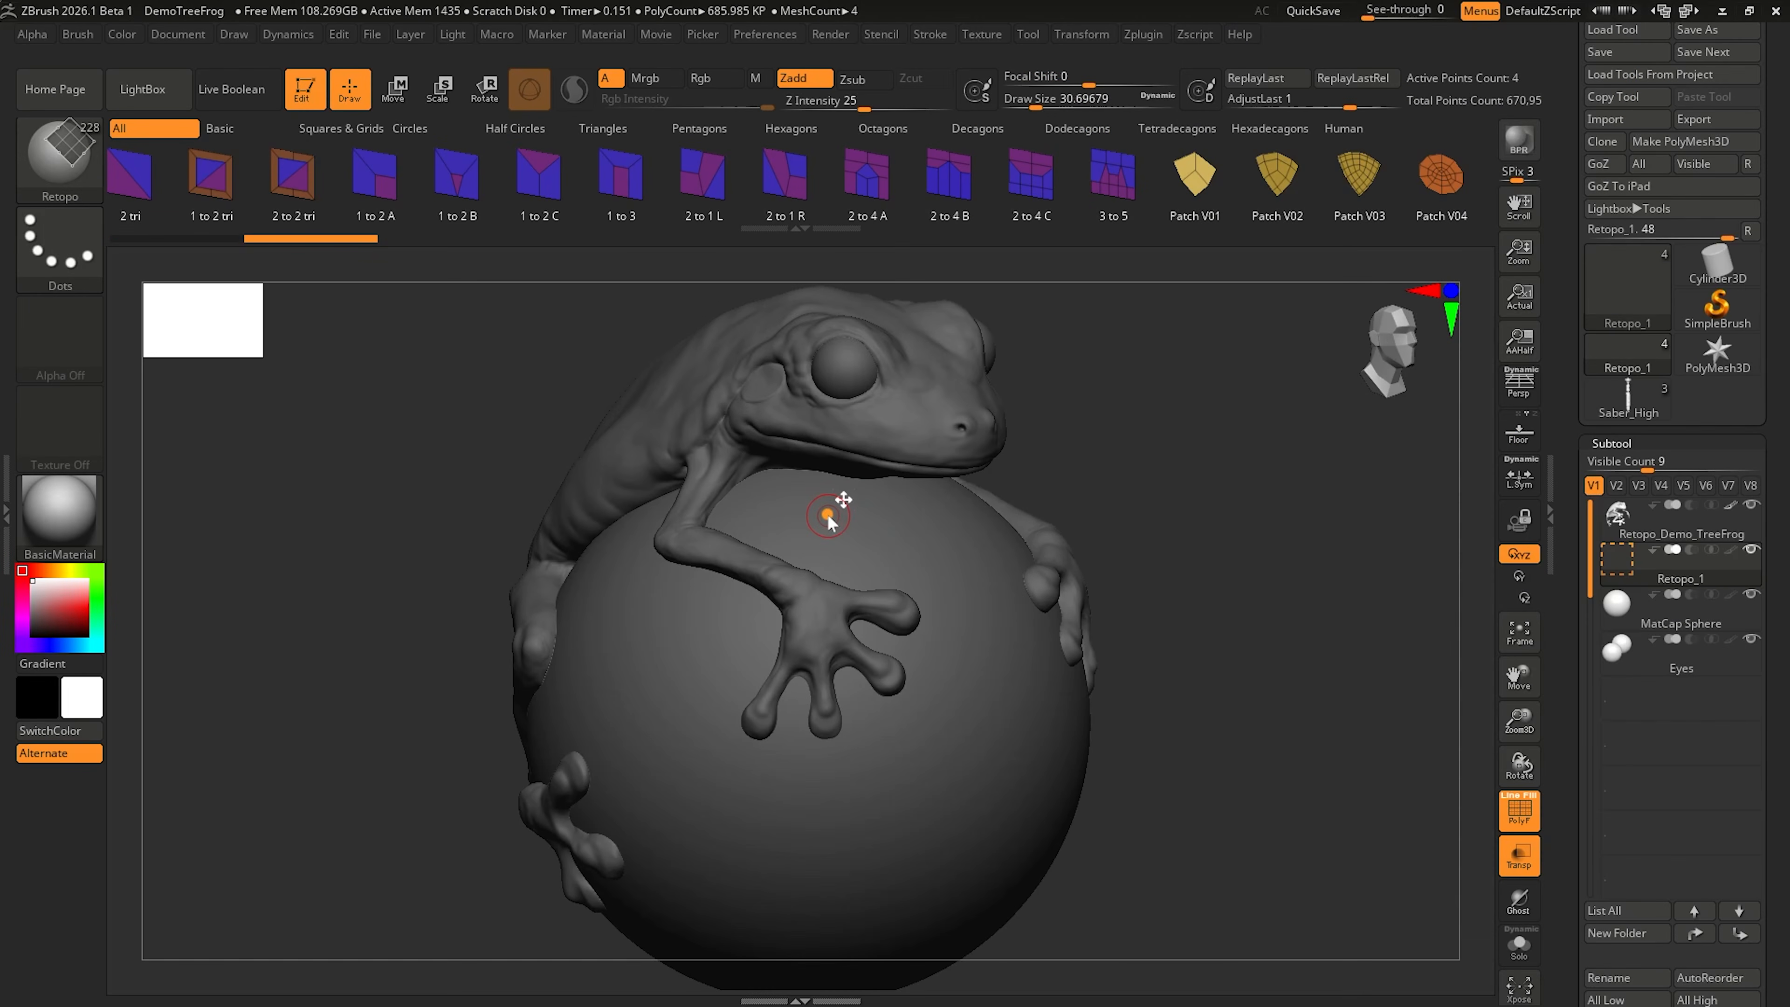
click(913, 557)
click(851, 563)
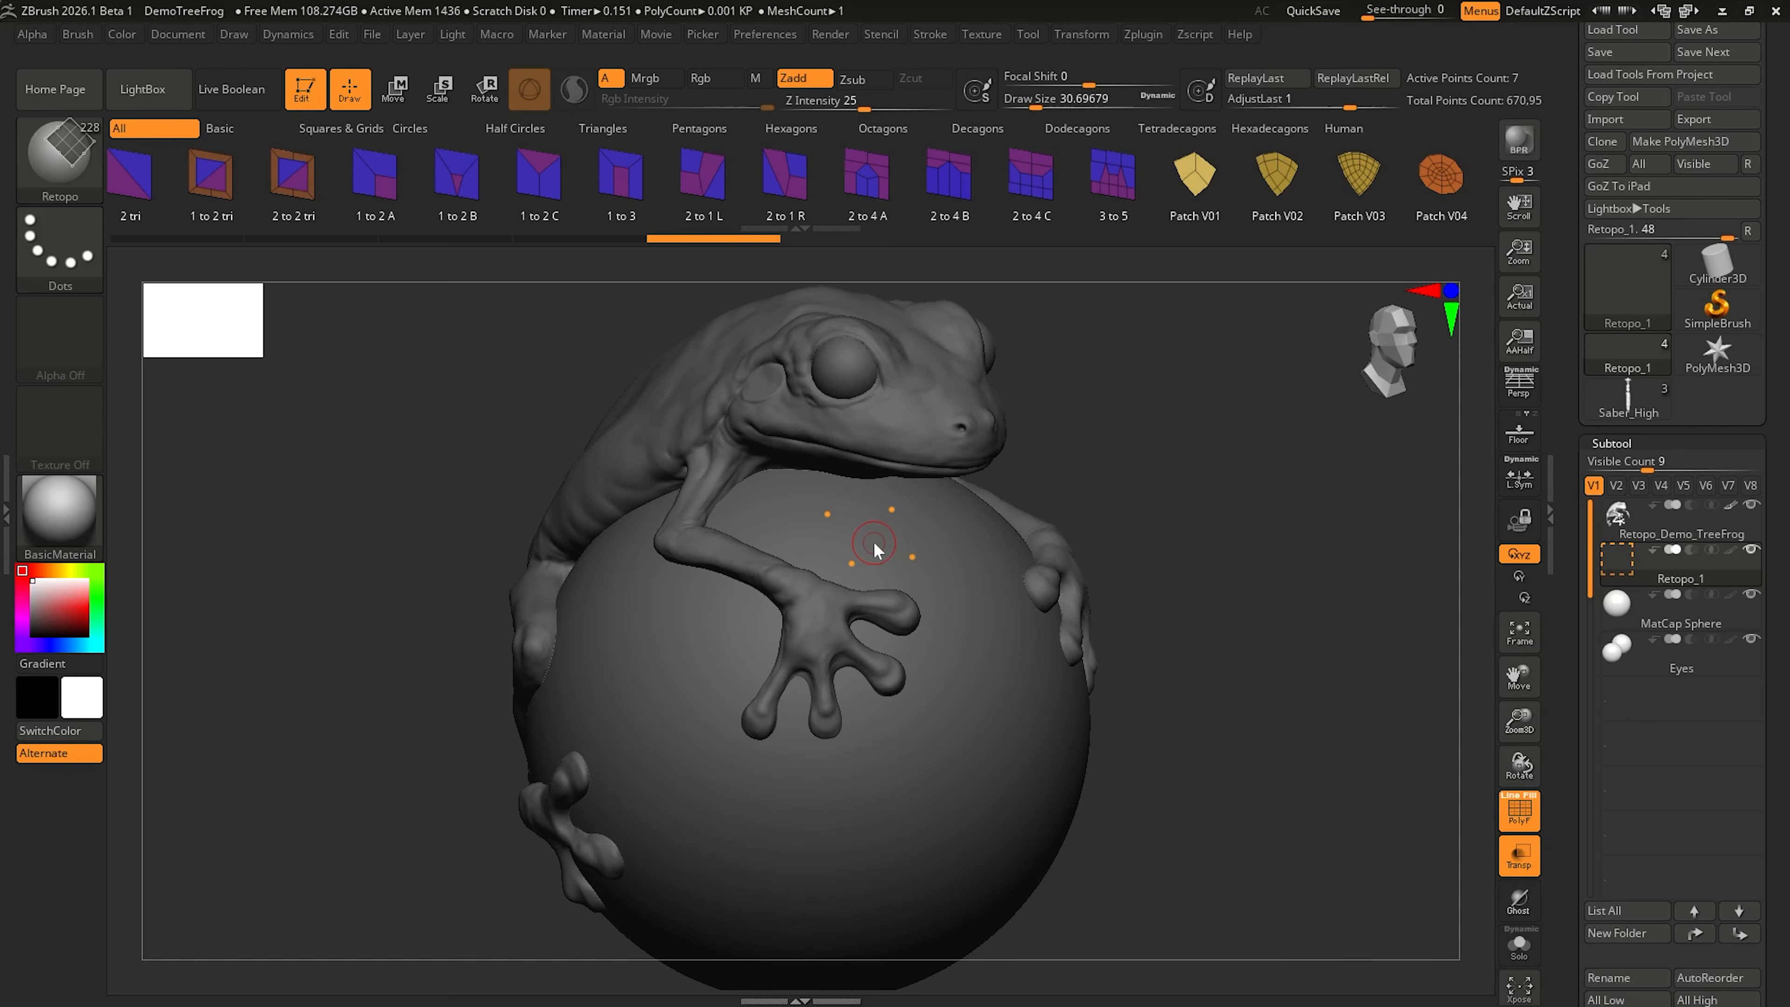
key(shift)
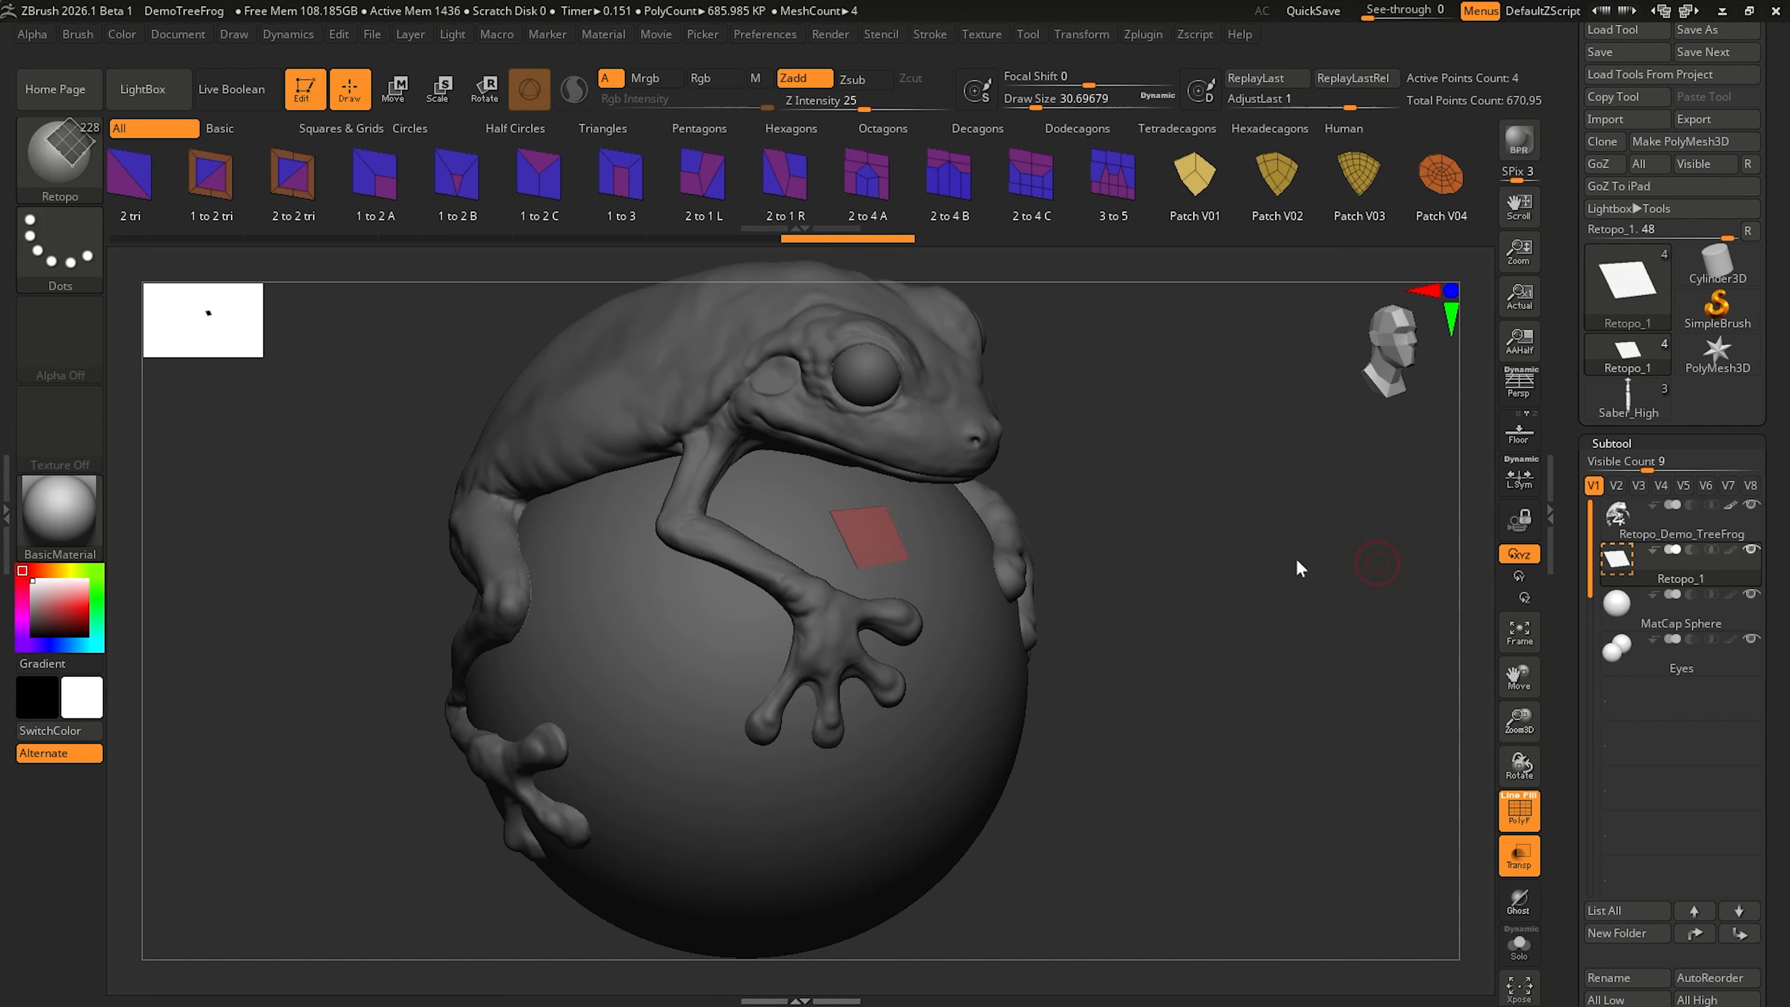
Step: Place a grid of retopo points, four across and three down, along the frog's lower flank and the sphere
mouse_move(570, 492)
right_down()
mouse_move(724, 498)
mouse_move(697, 574)
mouse_move(643, 604)
right_up()
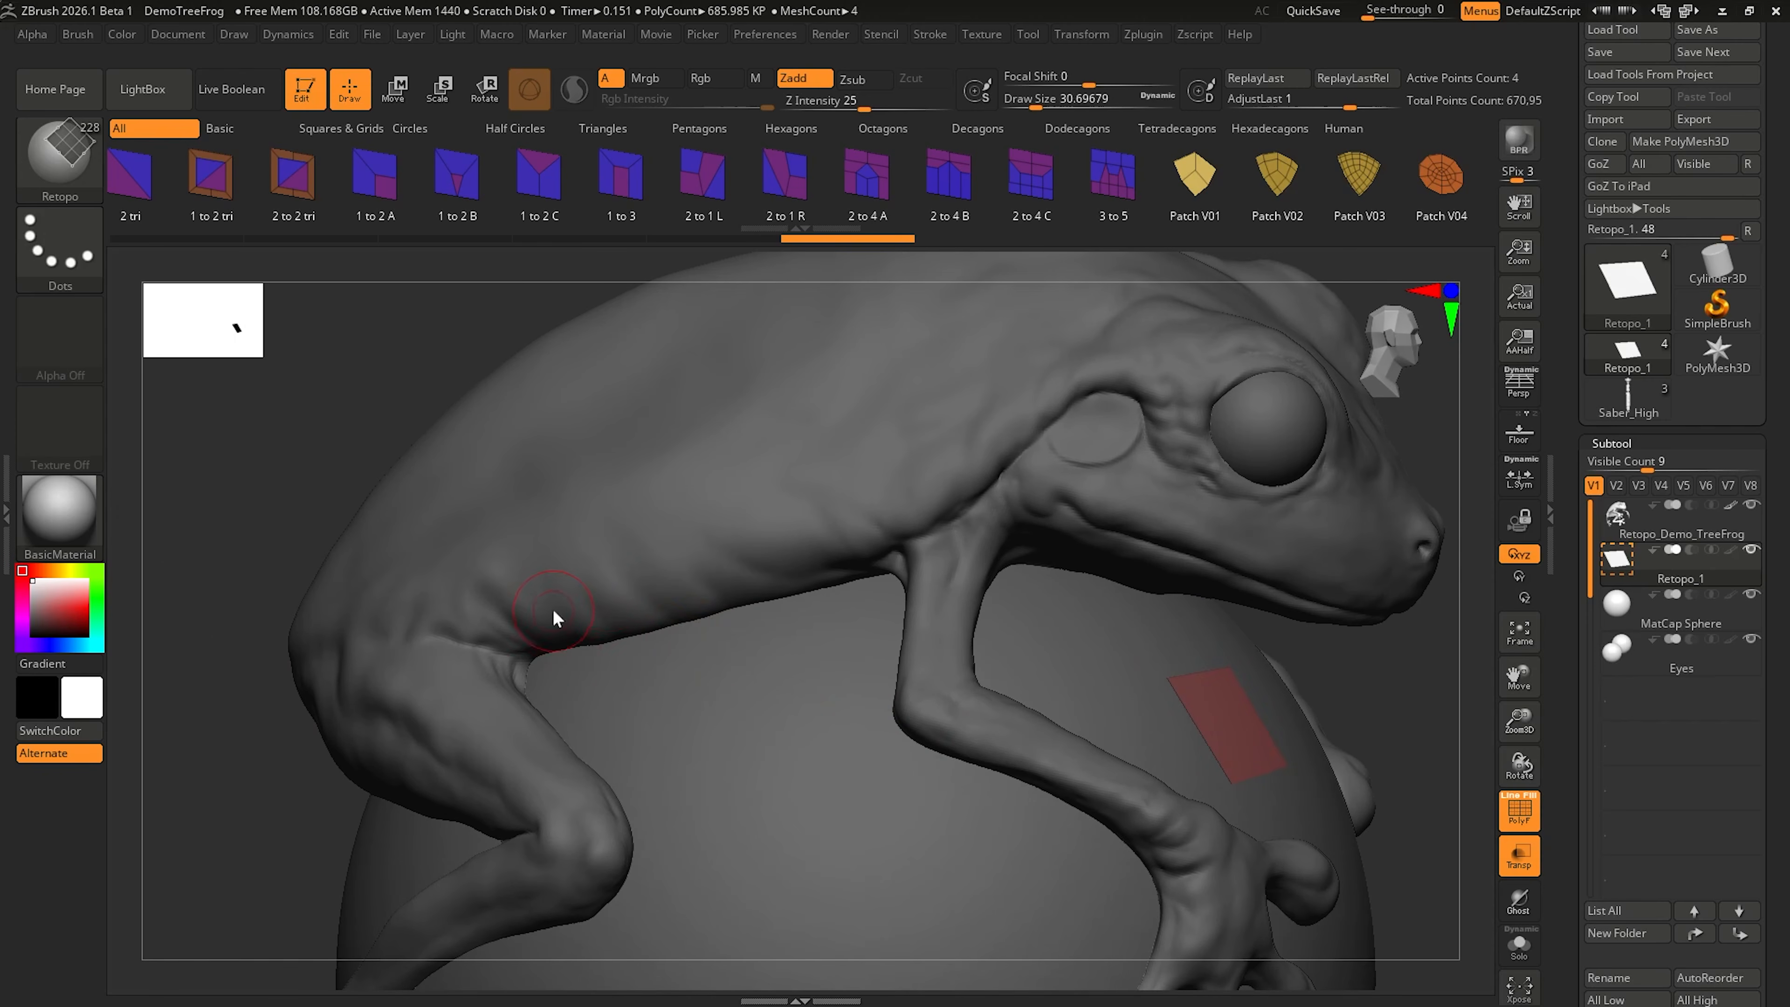
click(625, 575)
click(714, 544)
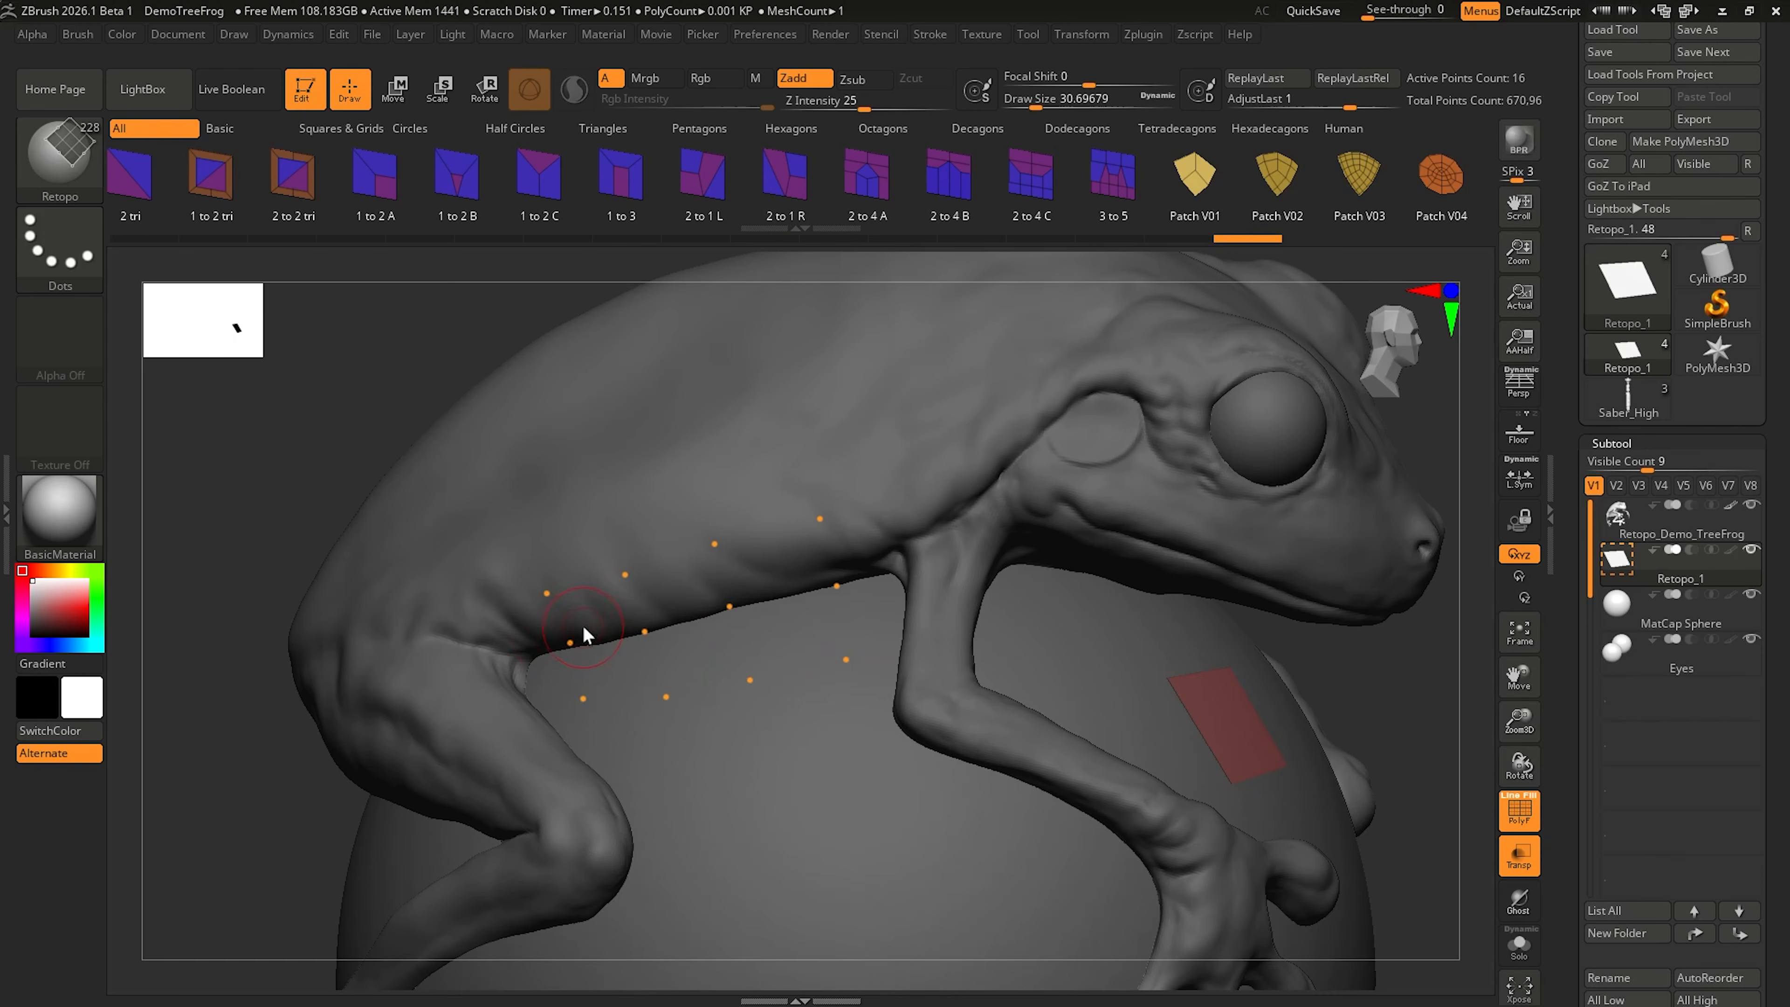
Step: Fill the grid of points along the flank with six adjoining quads and inspect the patch from several angles
click(592, 612)
click(616, 668)
click(694, 652)
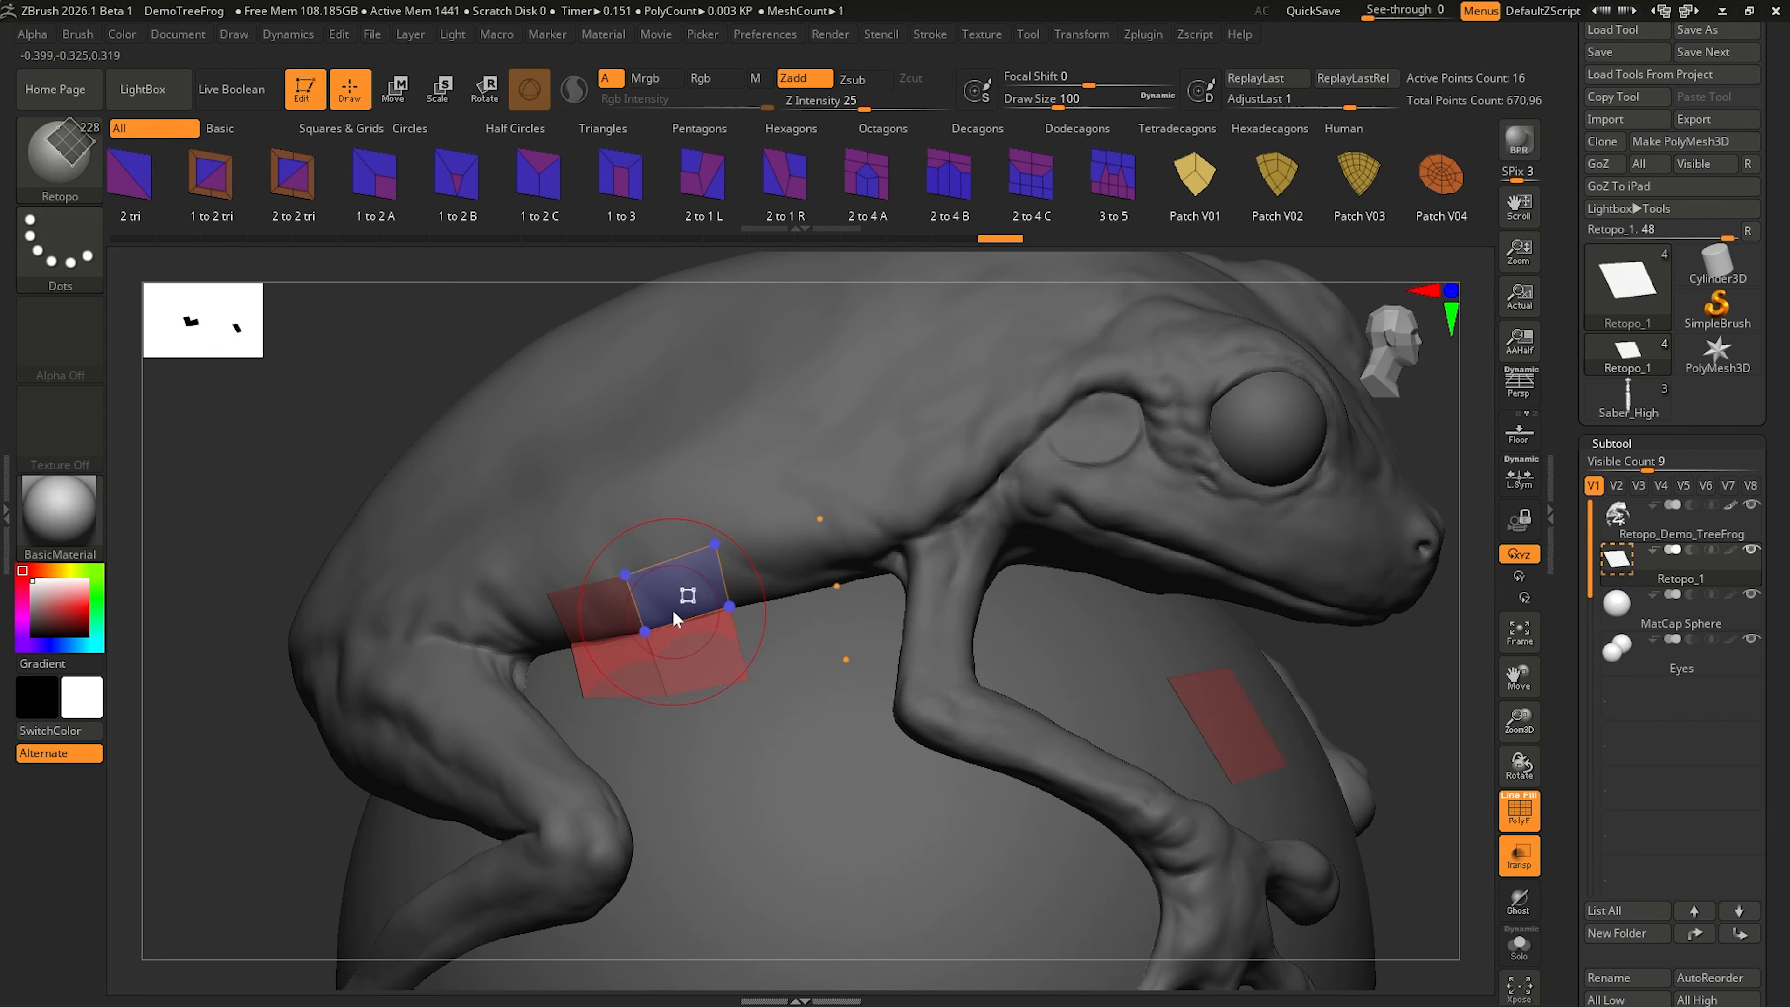
click(753, 581)
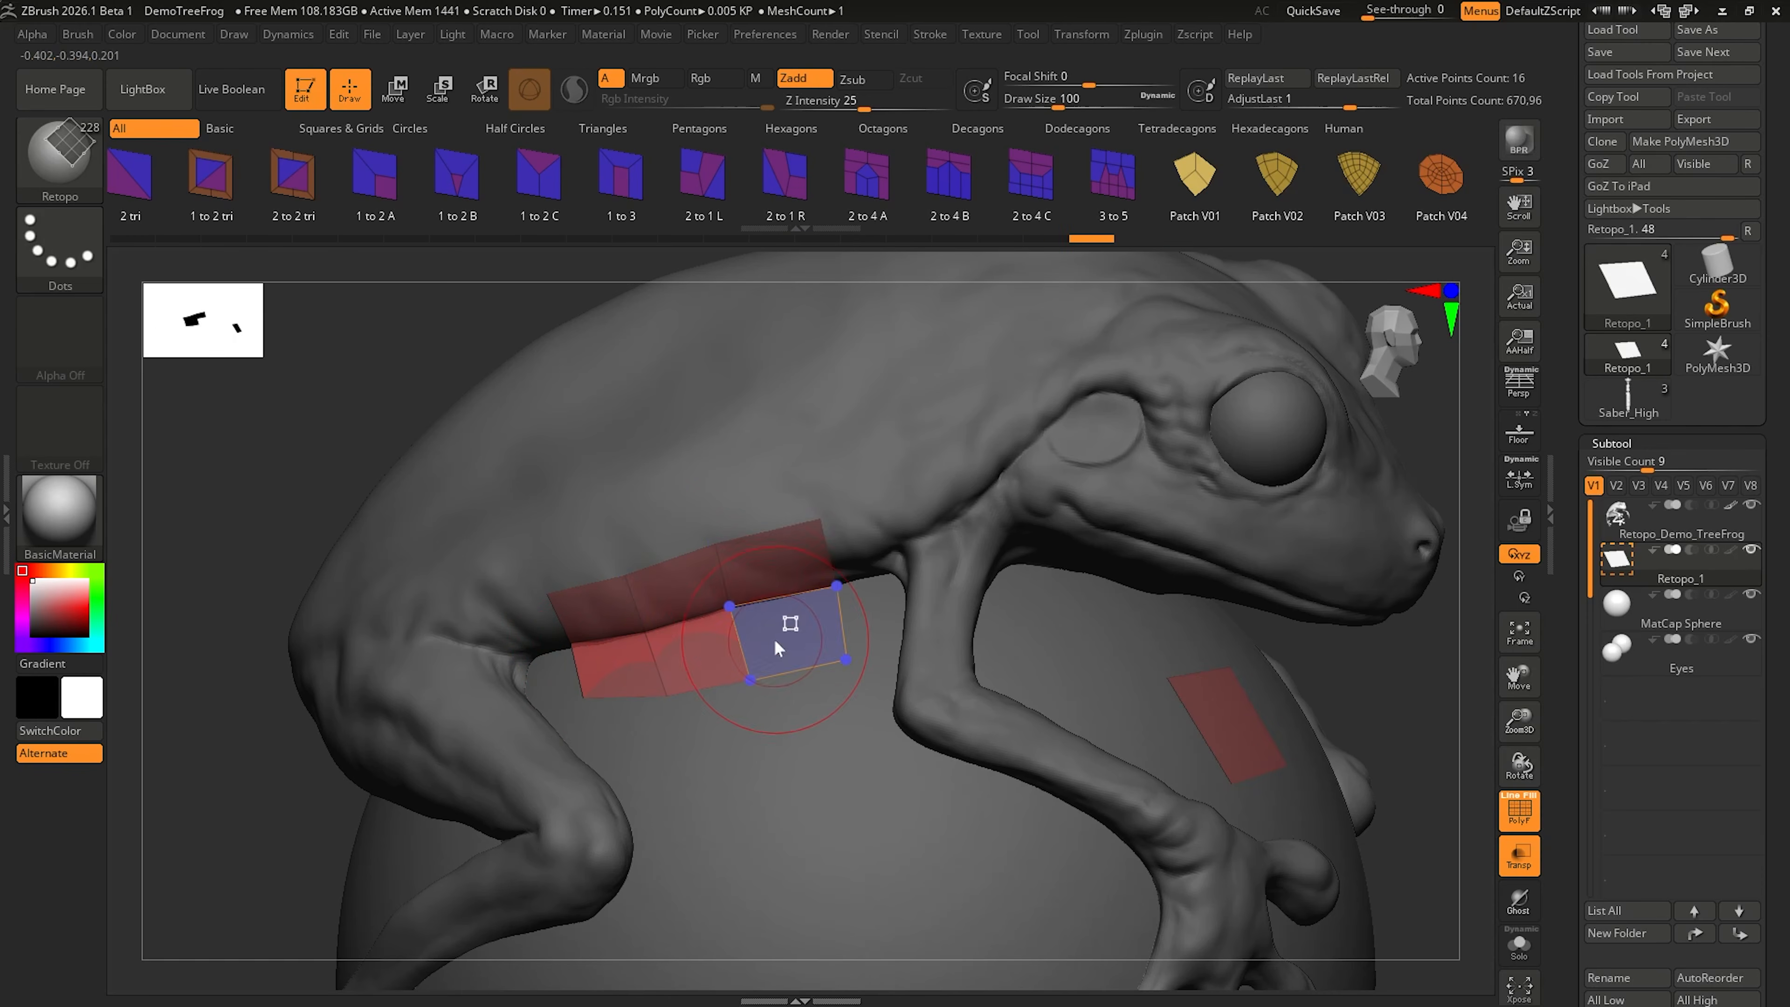
click(774, 637)
right_drag(773, 637, 737, 663)
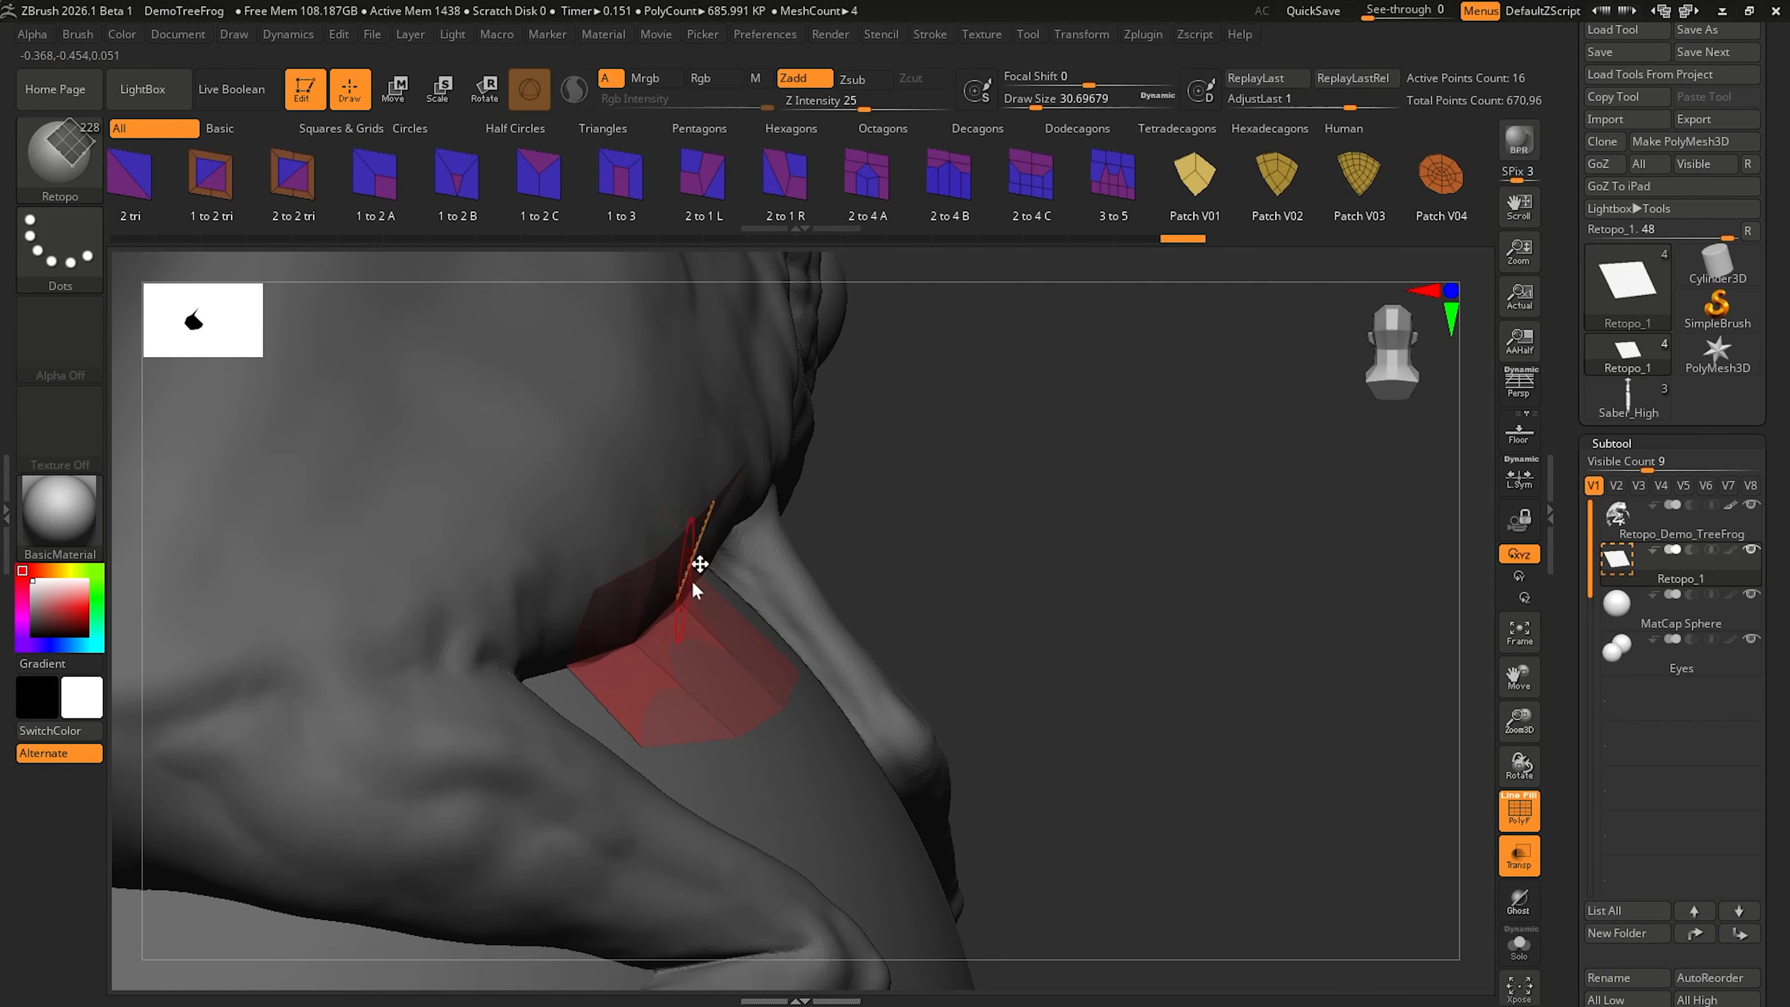
right_drag(698, 570, 591, 631)
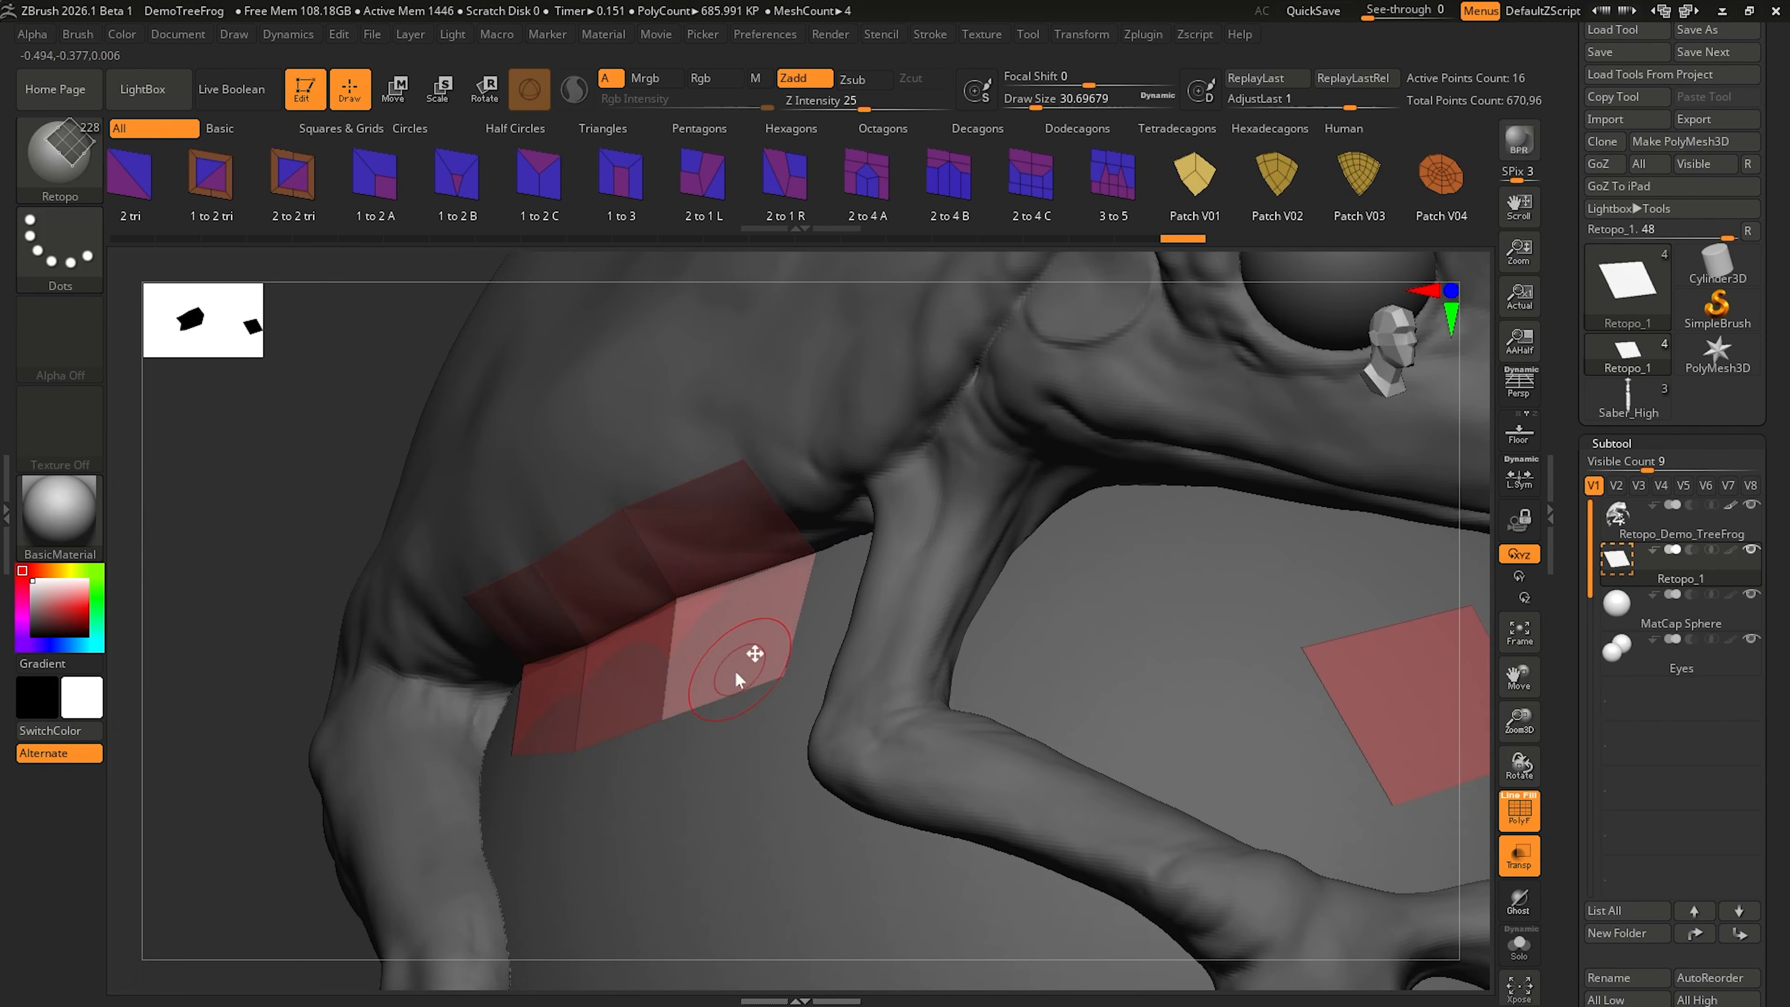
right_drag(734, 670, 983, 642)
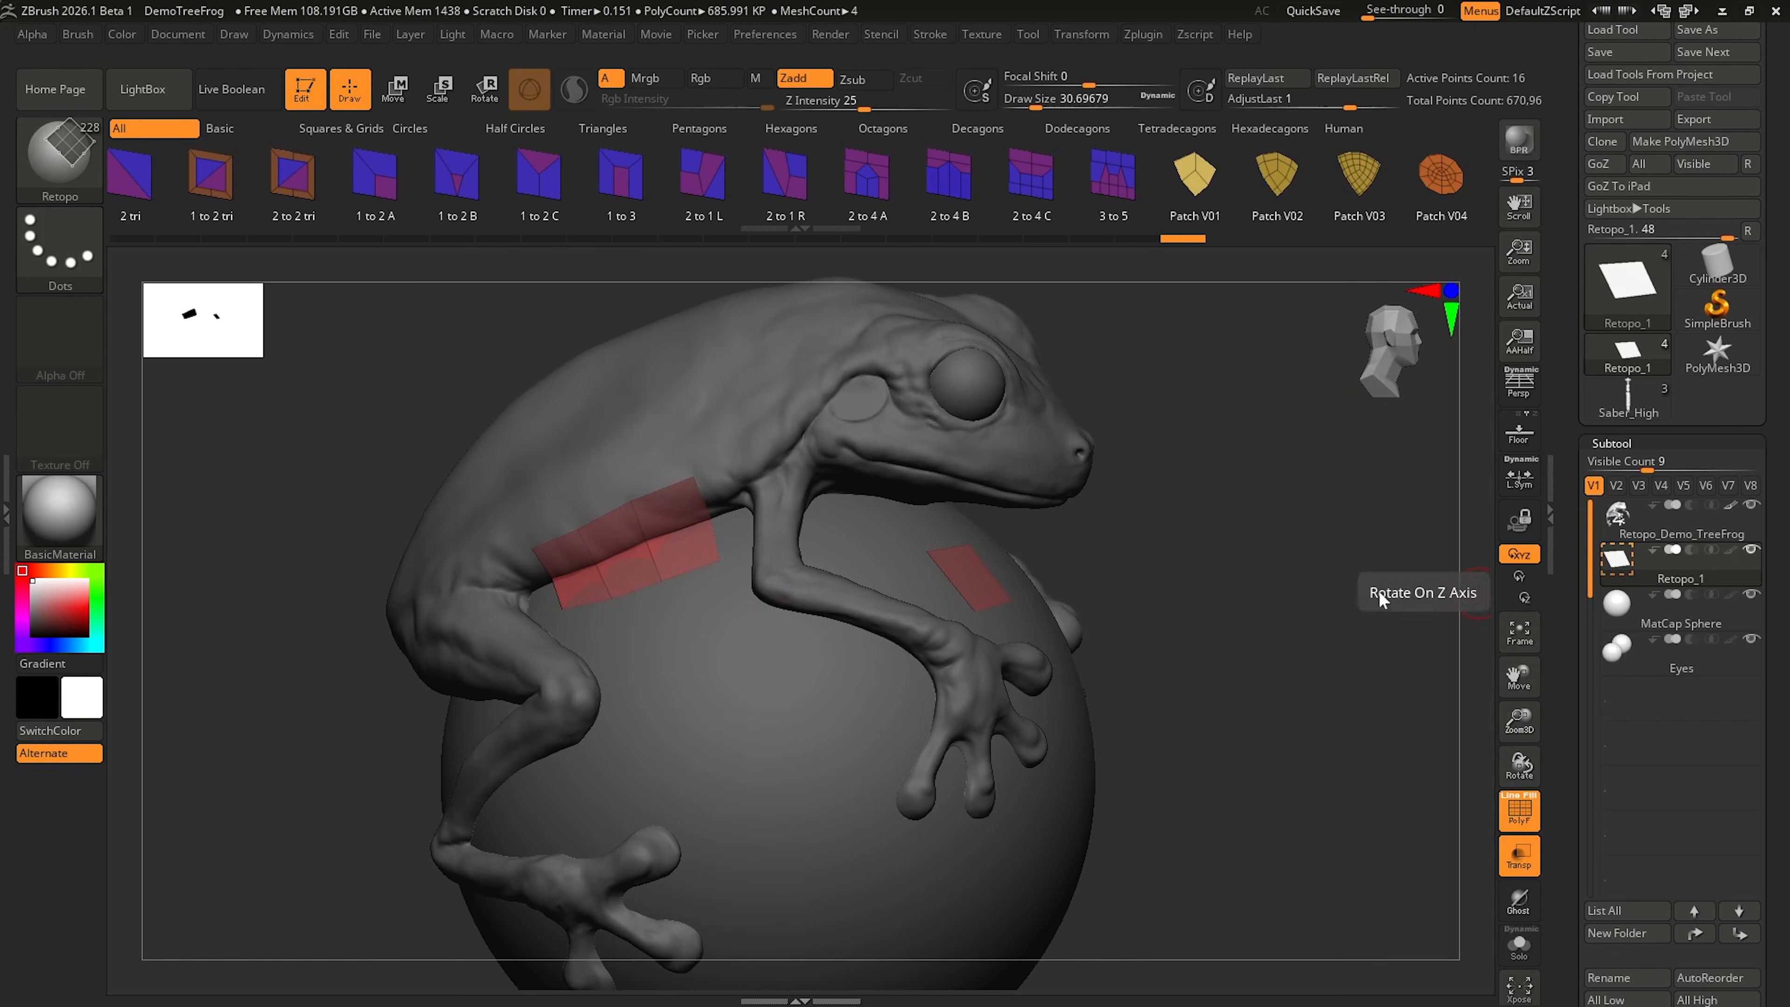
Step: Place six retopo points per side on the frog's face between the eyes and above the nostrils, mirrored across the centre
right_drag(790, 523, 784, 530)
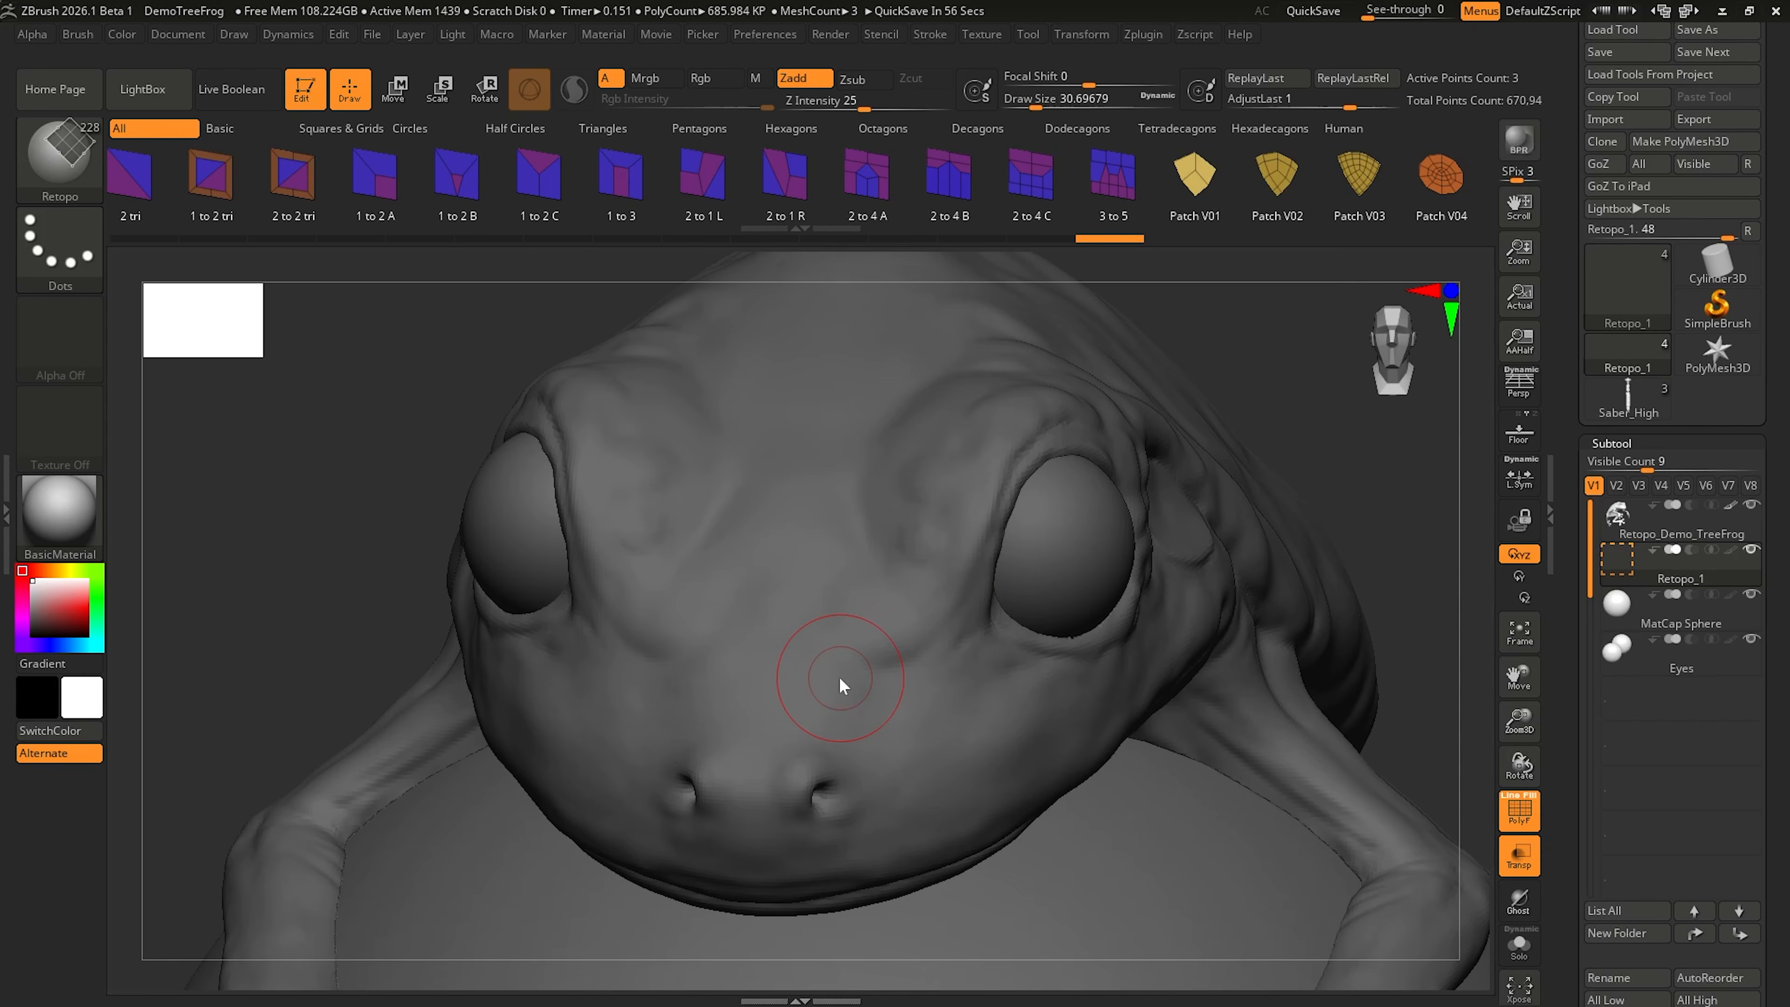
click(829, 711)
drag(829, 711, 824, 507)
click(889, 470)
click(930, 552)
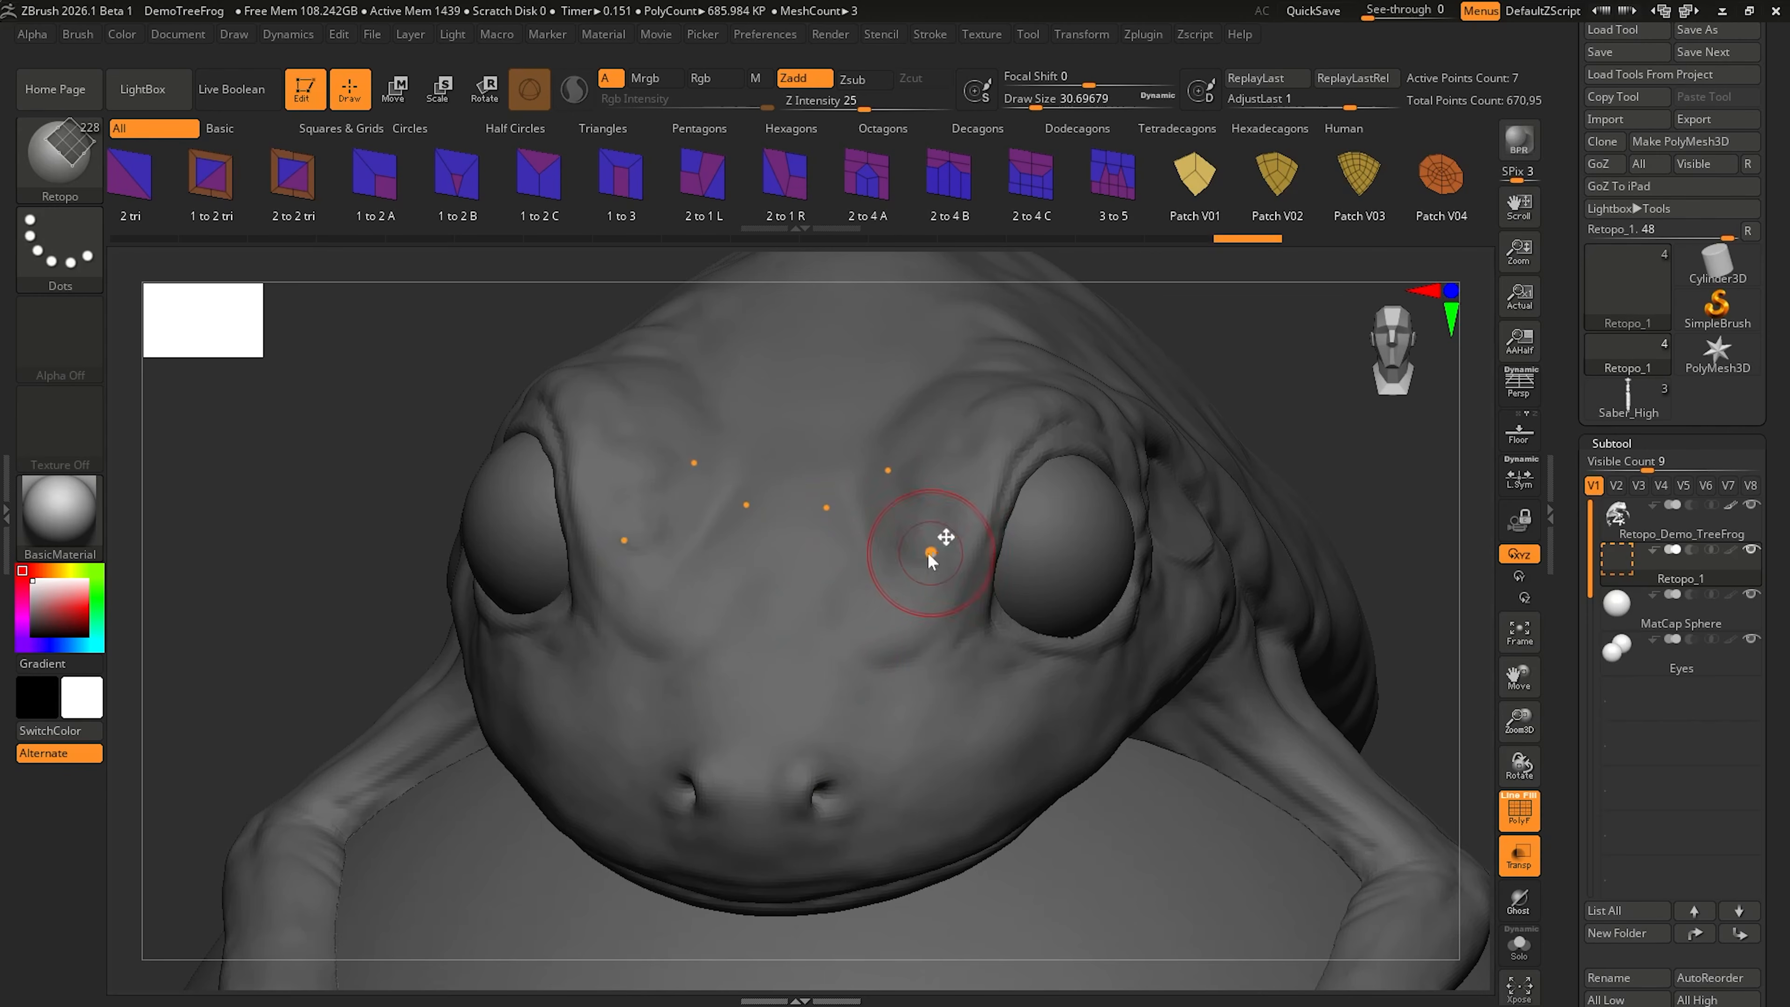
click(861, 581)
click(844, 706)
click(938, 710)
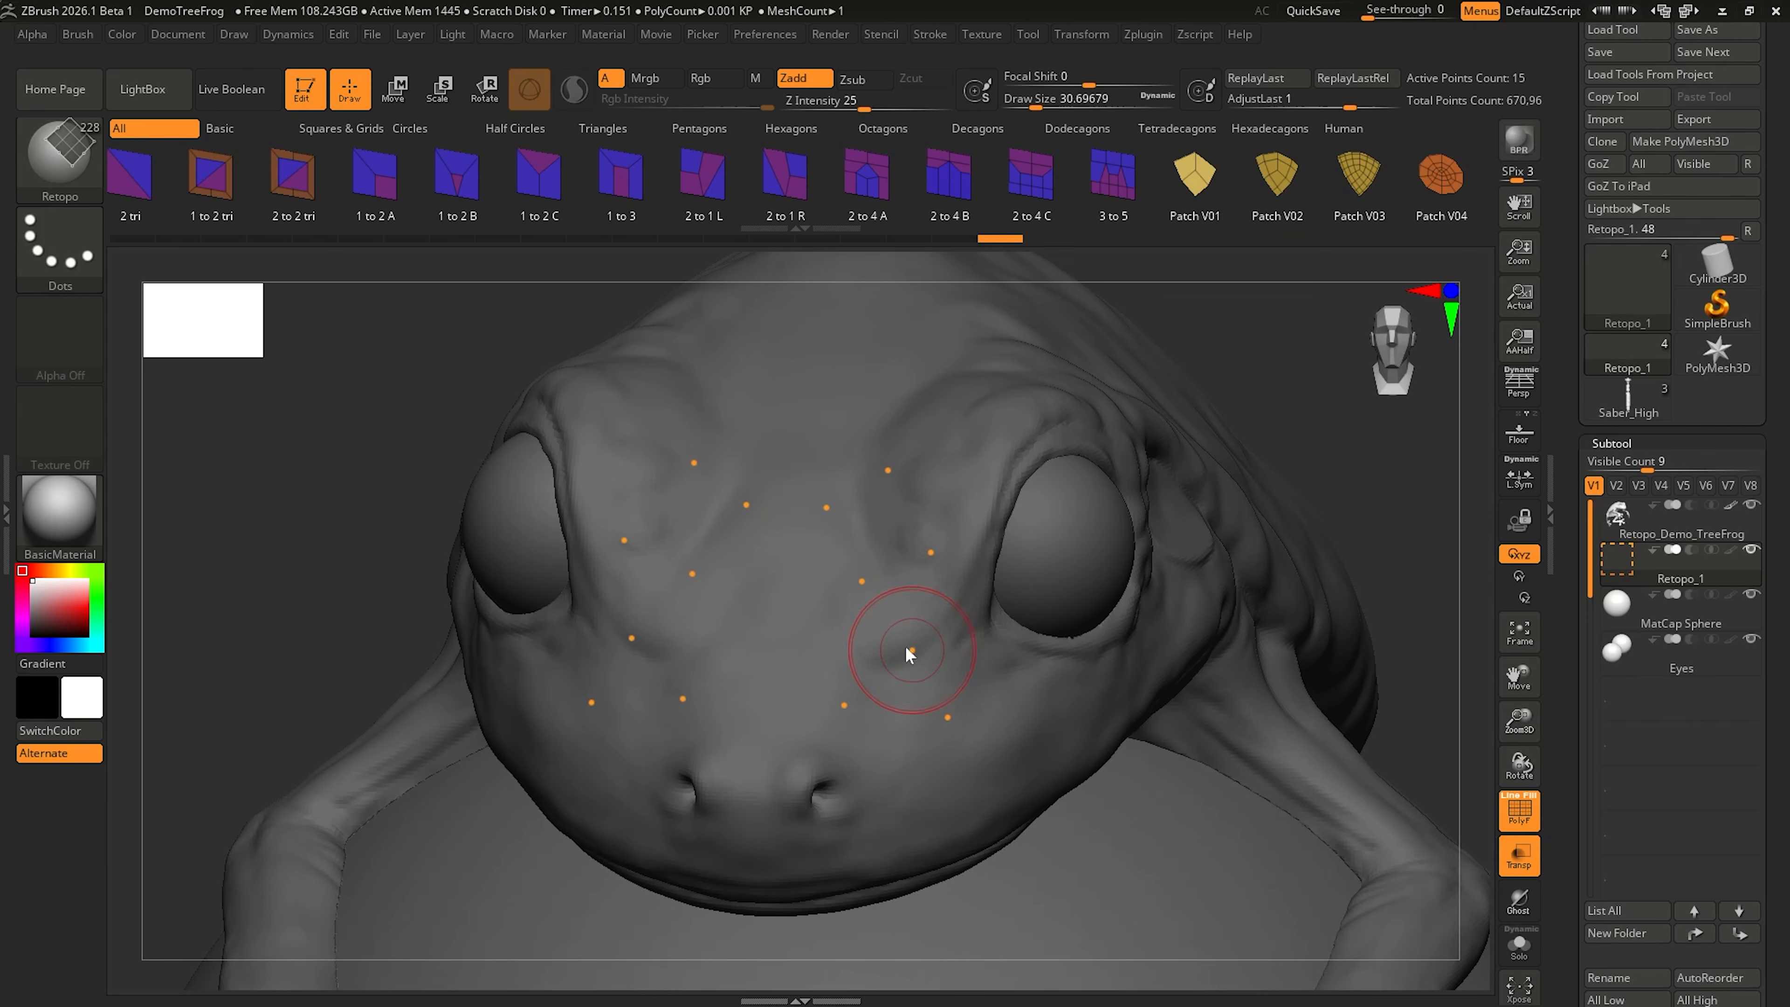
Step: Fill the mirrored points on the face with two connected quads on each side
key(shift)
shift+click(910, 642)
shift+click(872, 536)
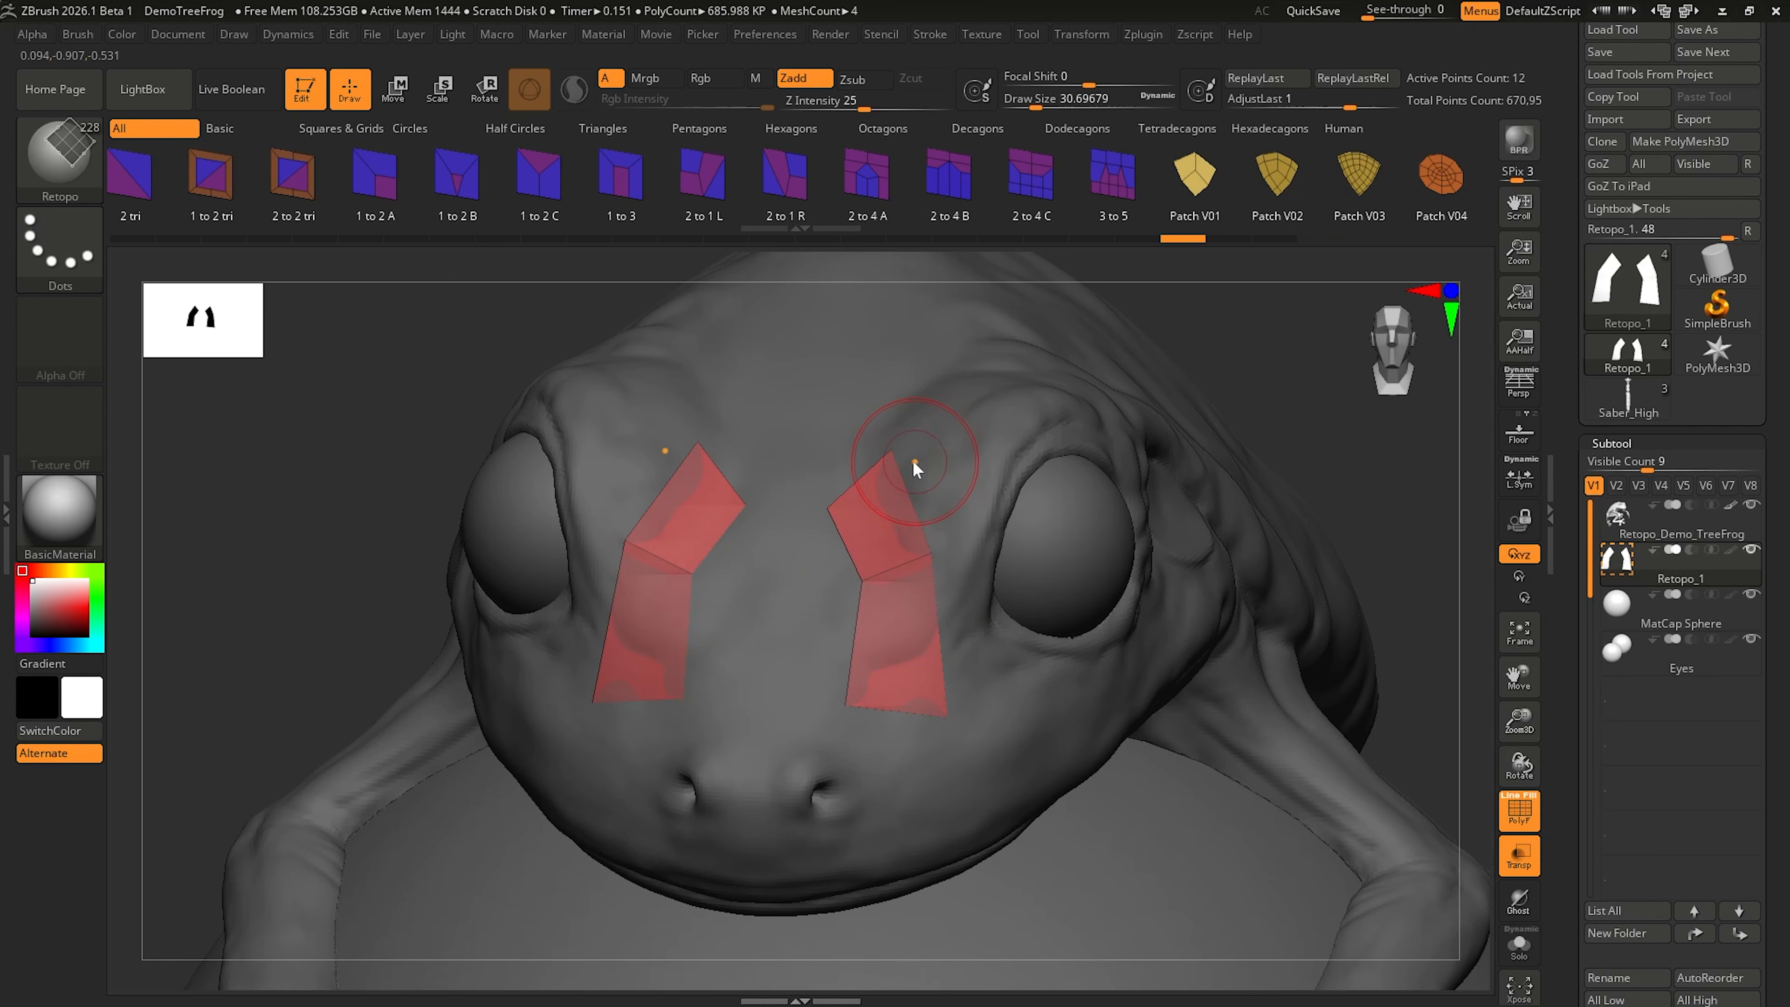
Step: Reposition the upper corner points of the mirrored face patches and reduce the Draw Size to 6.57639
drag(891, 458, 884, 500)
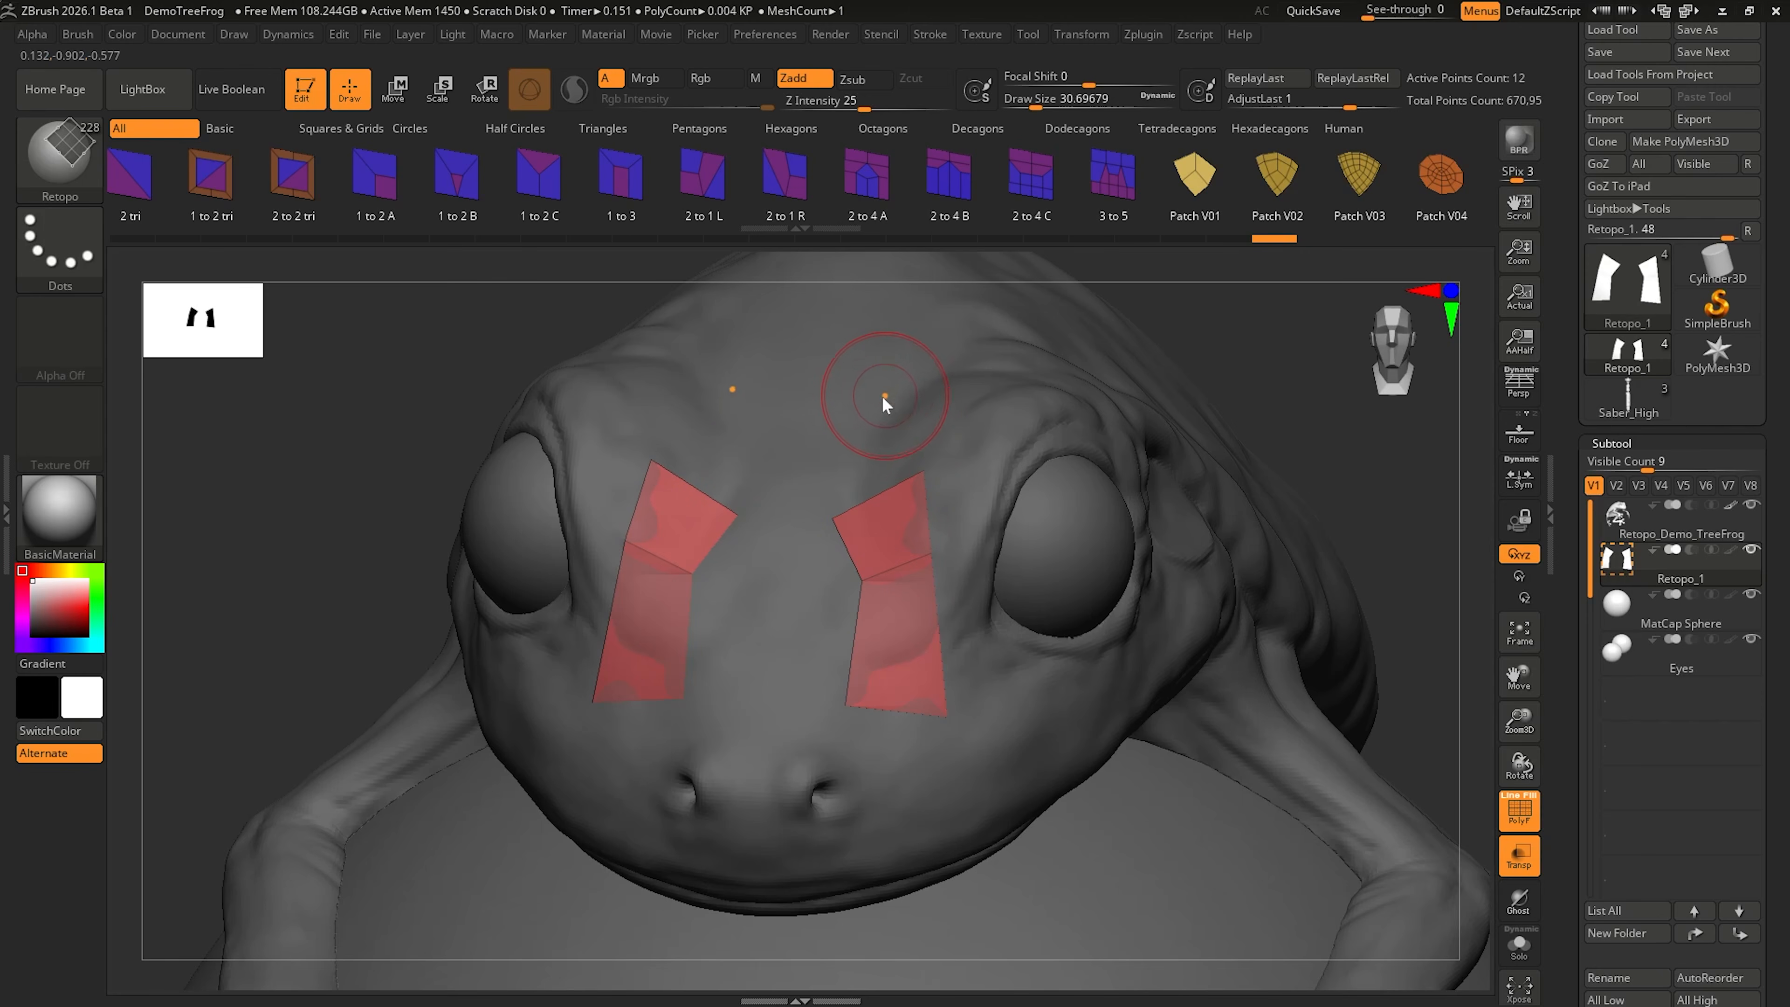
mouse_move(924, 472)
mouse_down()
mouse_move(941, 456)
mouse_move(909, 468)
mouse_up()
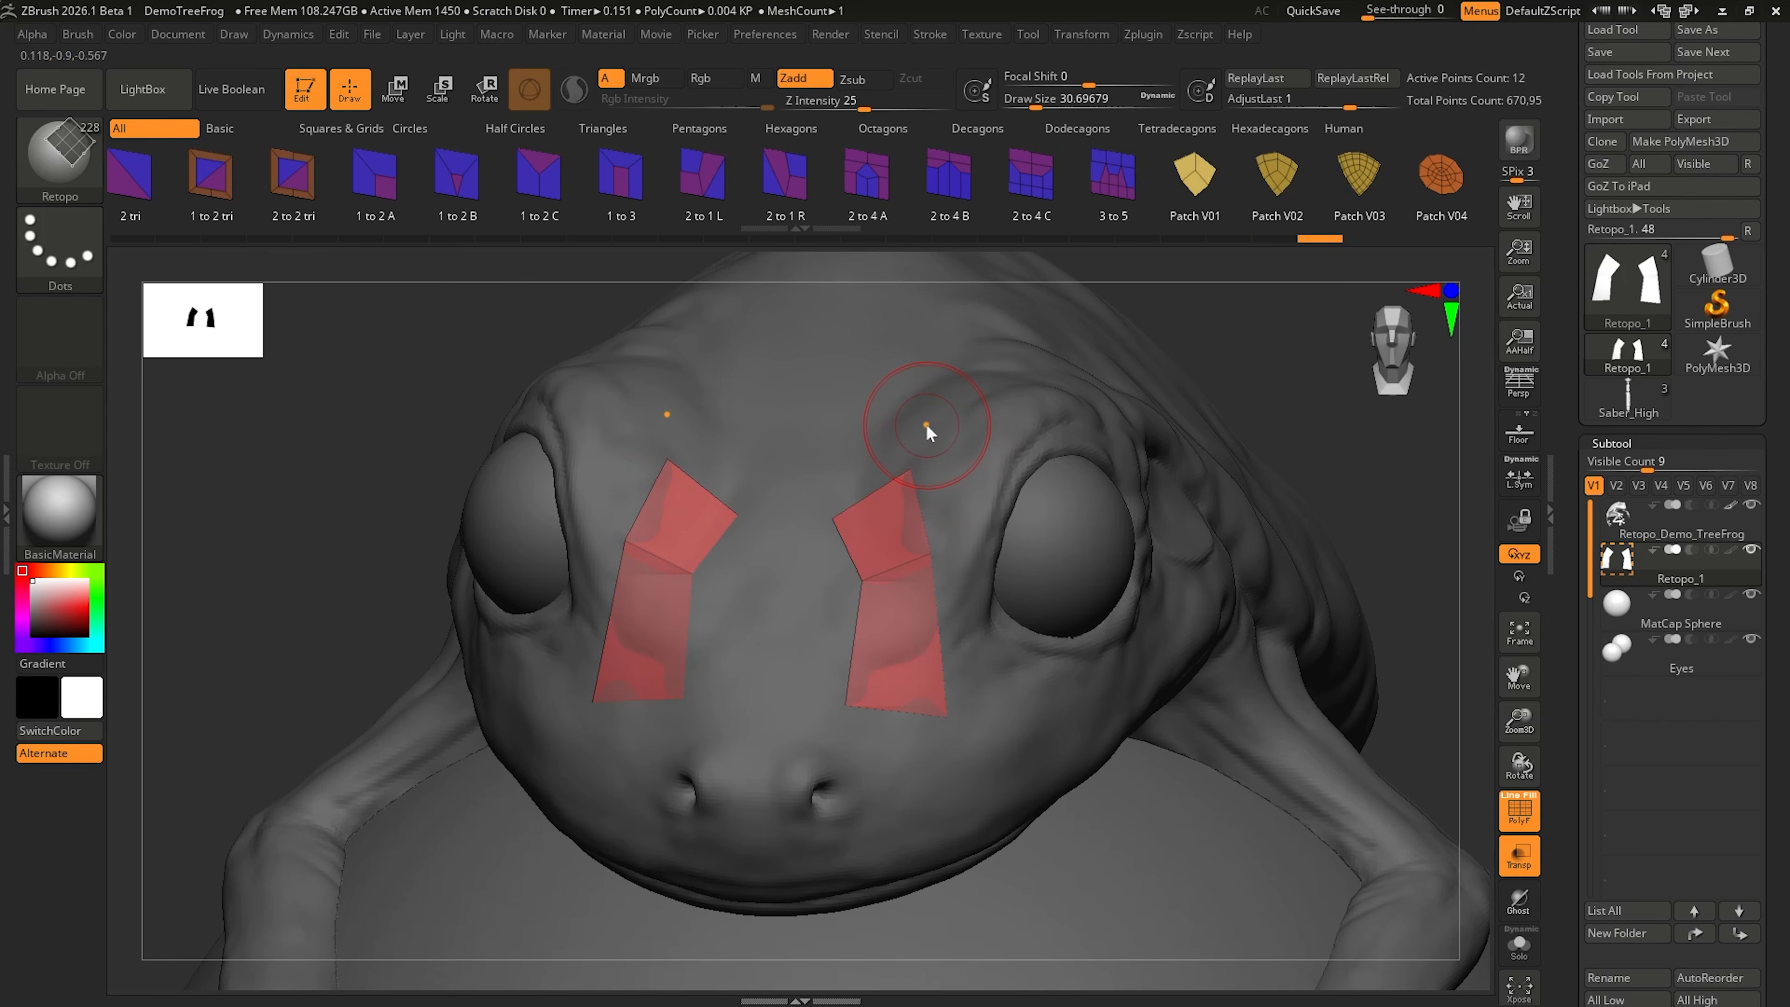
key(s)
mouse_move(926, 426)
mouse_down()
mouse_move(964, 432)
mouse_move(928, 418)
mouse_up()
key(])
key(s)
drag(874, 438, 892, 447)
drag(878, 442, 903, 416)
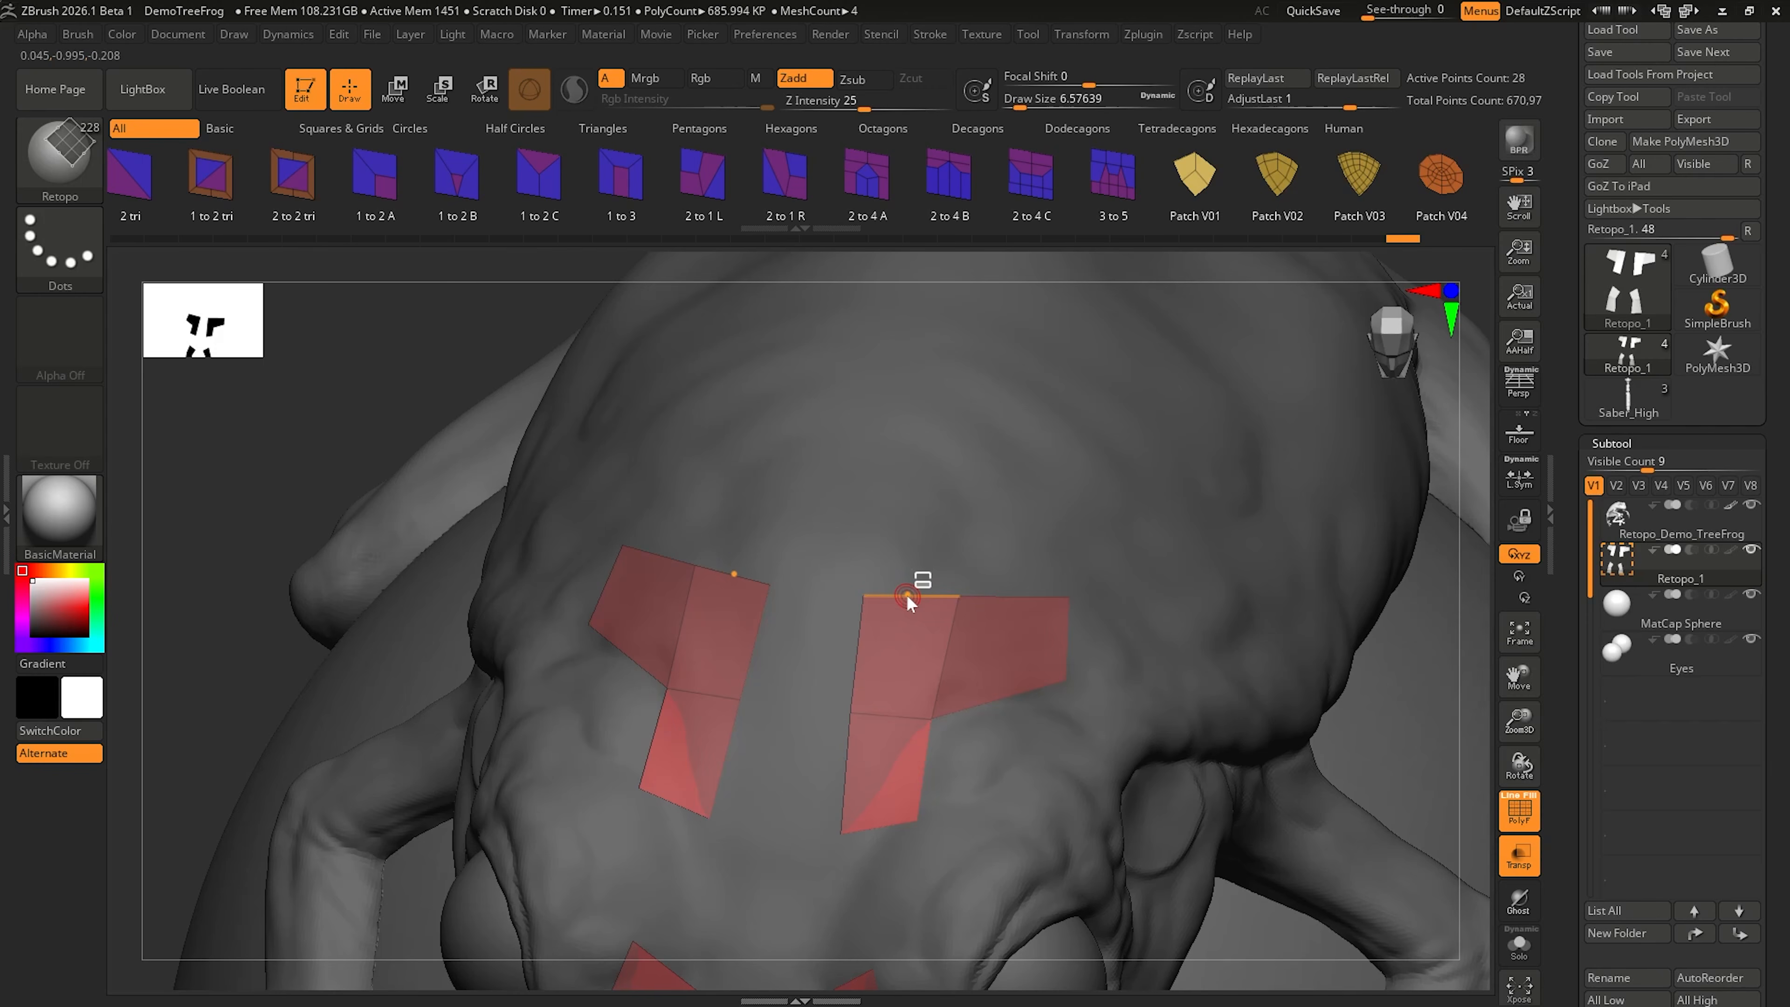
Step: Extend the mirrored strips on the top of the head by one quad and fill the adjoining inner corner
drag(906, 595, 938, 453)
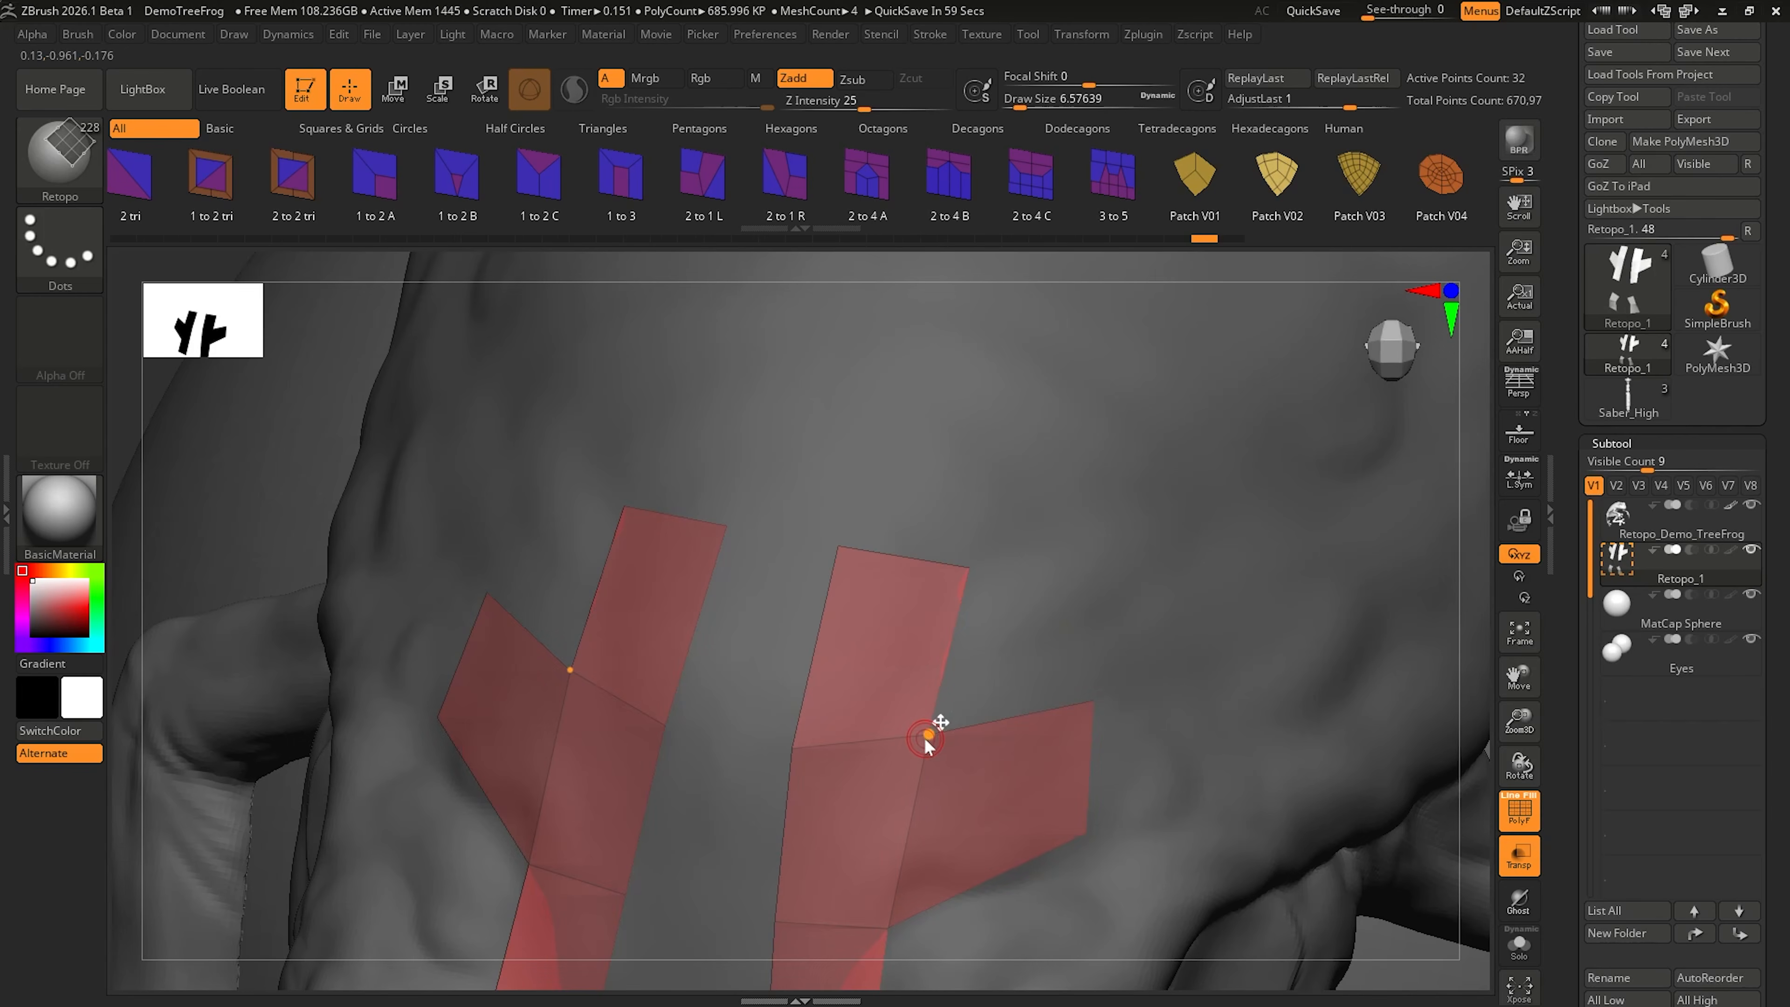
drag(927, 741, 1100, 573)
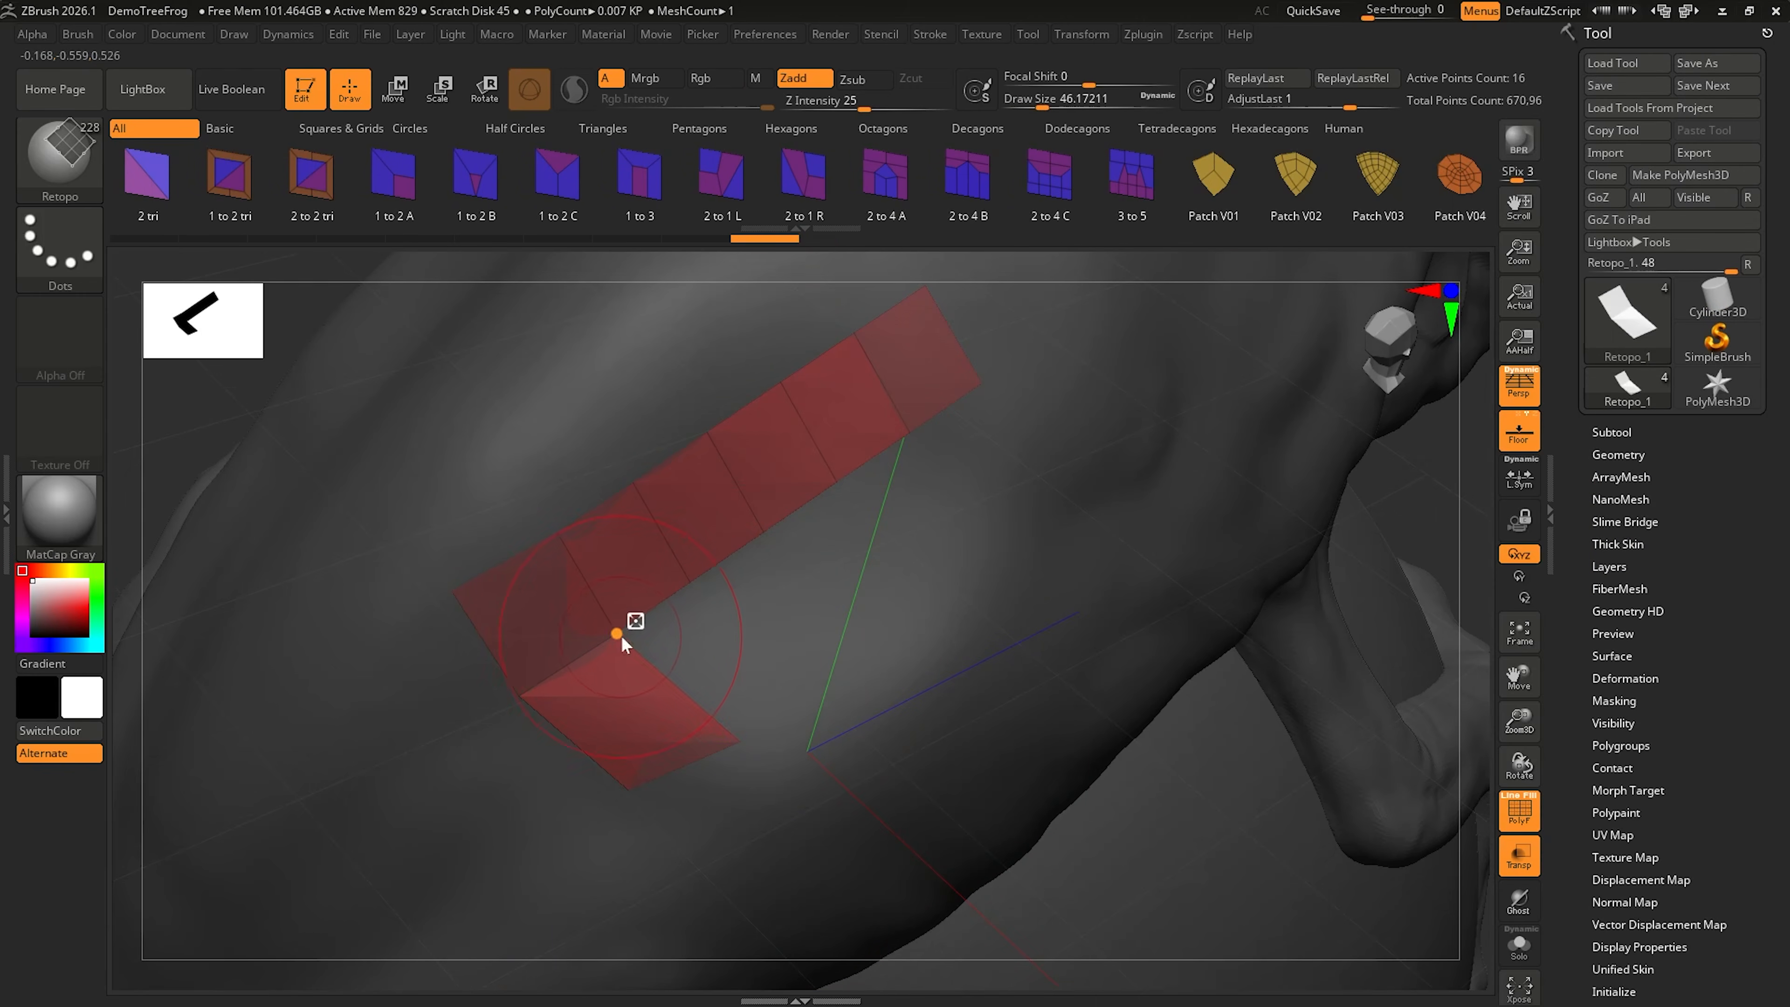
Step: Add a second row of four quads beside the diagonal strip by pulling new quads out of each inner corner point
drag(774, 675, 801, 684)
drag(759, 599, 847, 627)
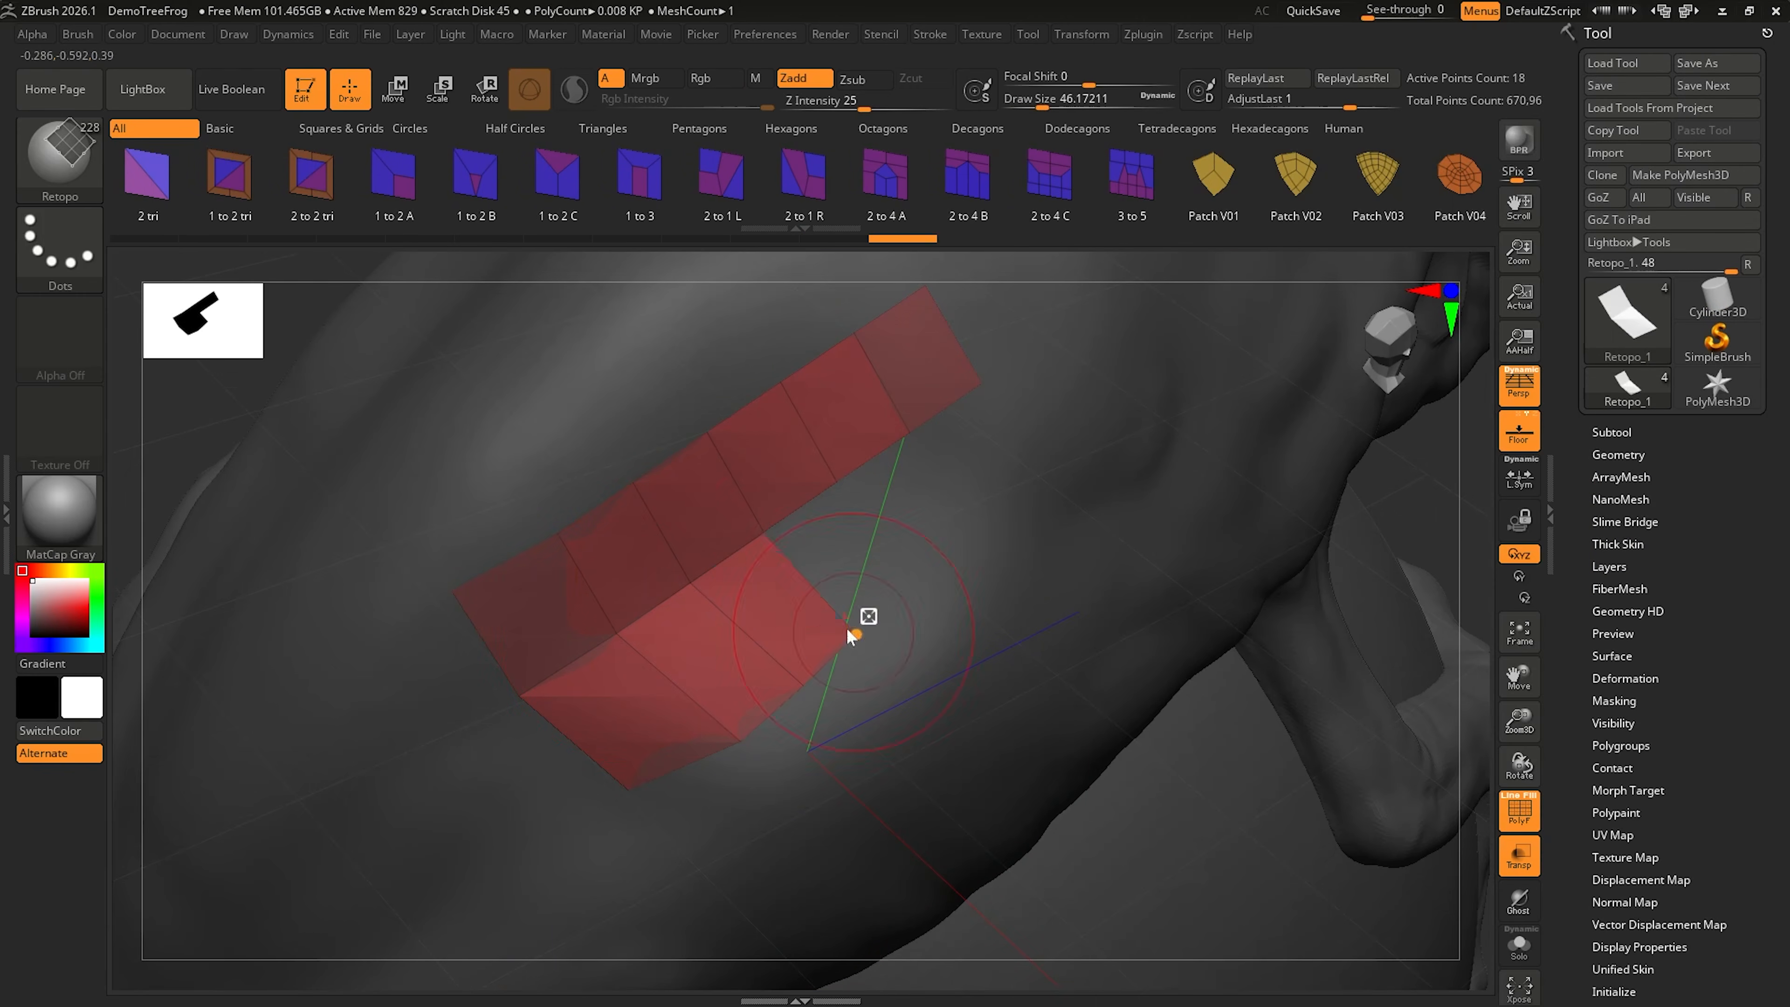
click(921, 579)
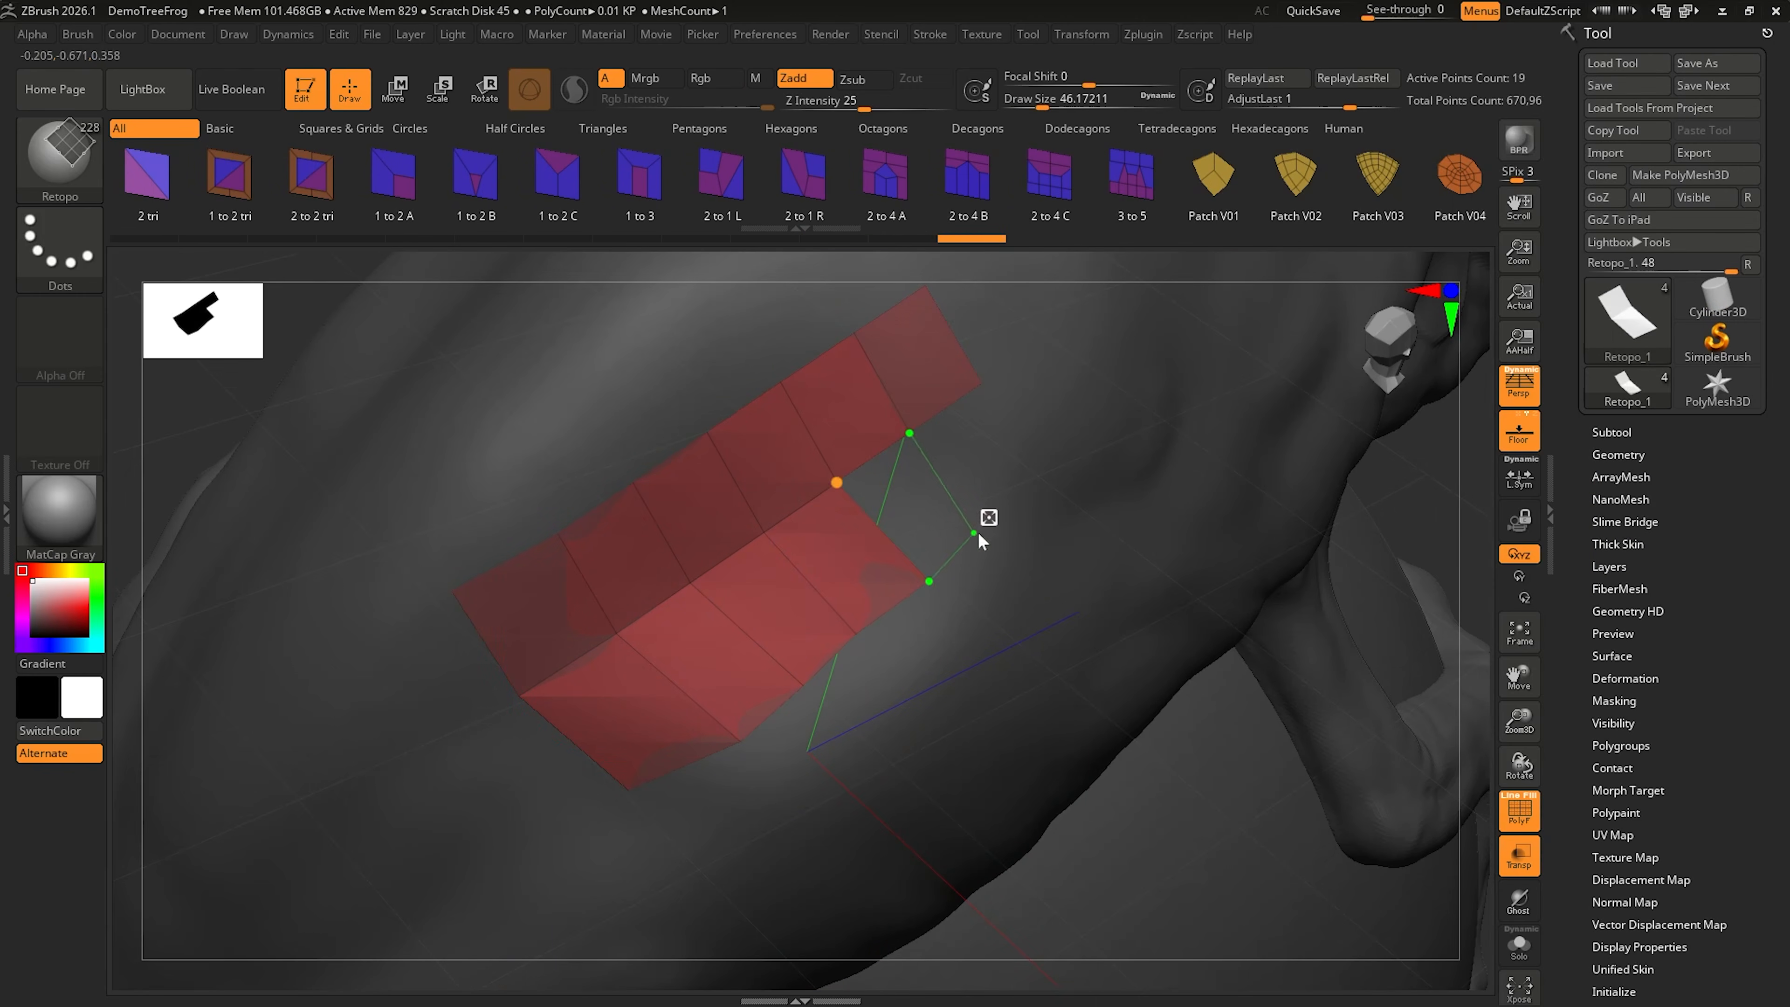
click(978, 535)
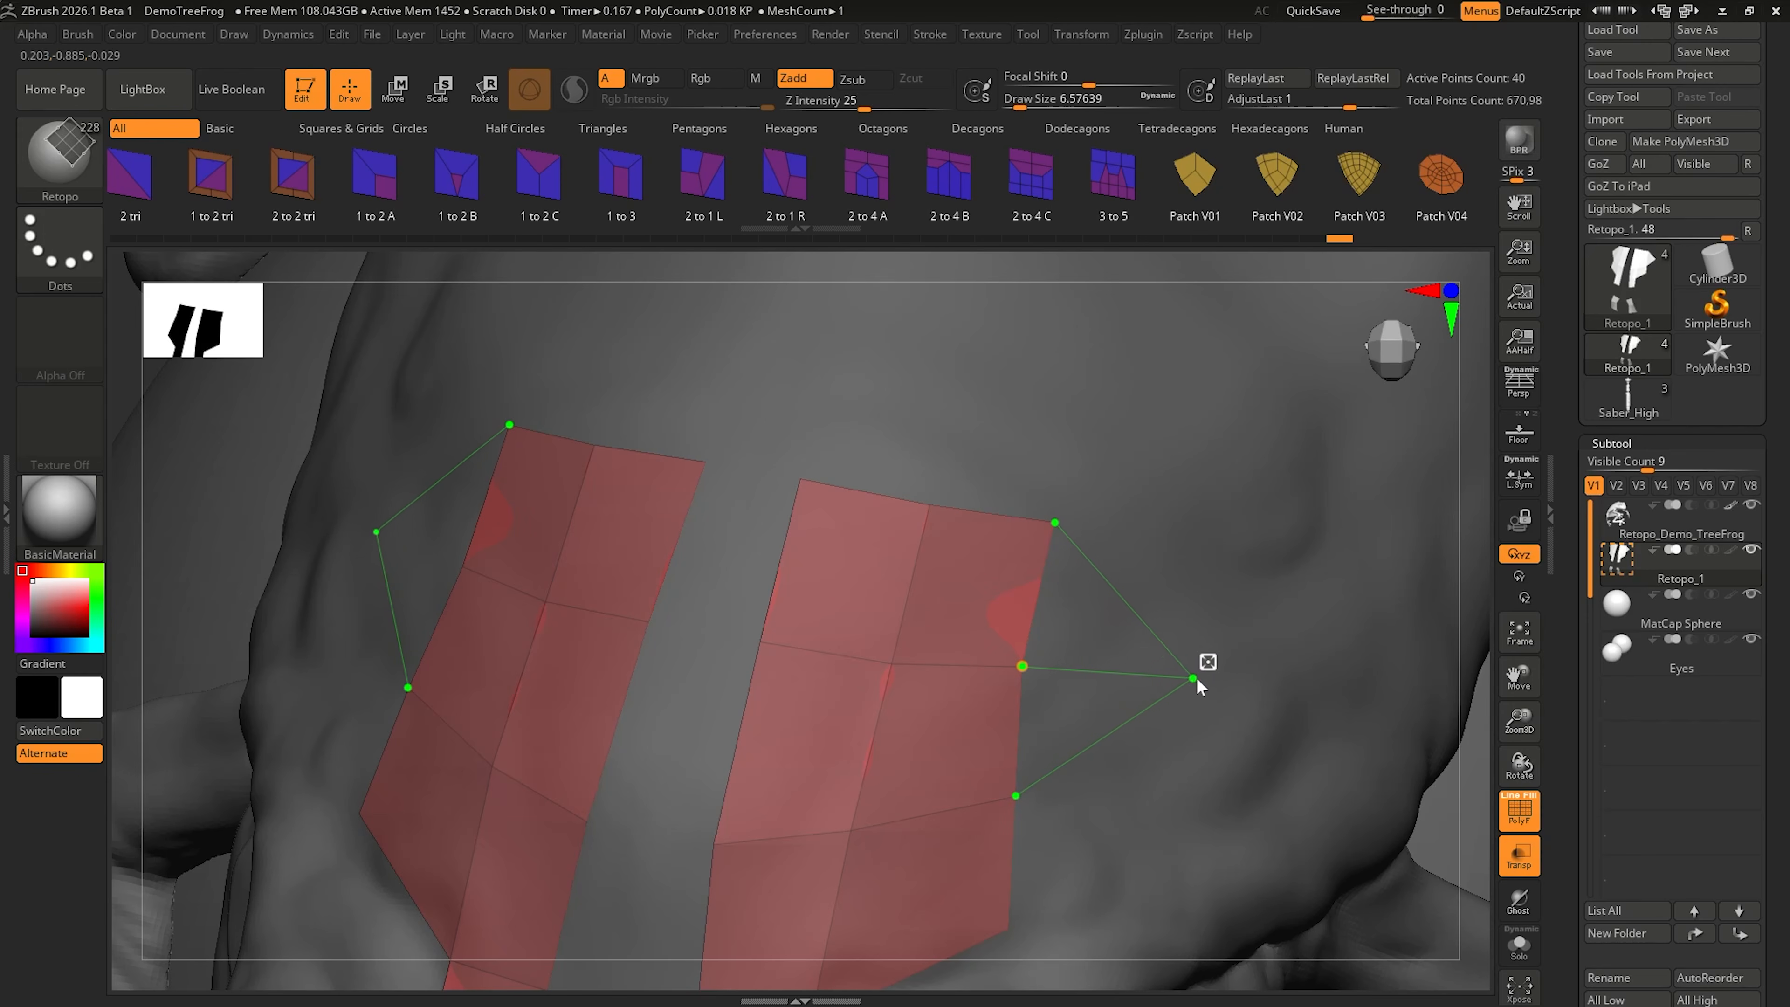
Step: Add a mirrored quad beside the outer edge of the head patch and extrude another from the open edge beside the gap
click(1191, 675)
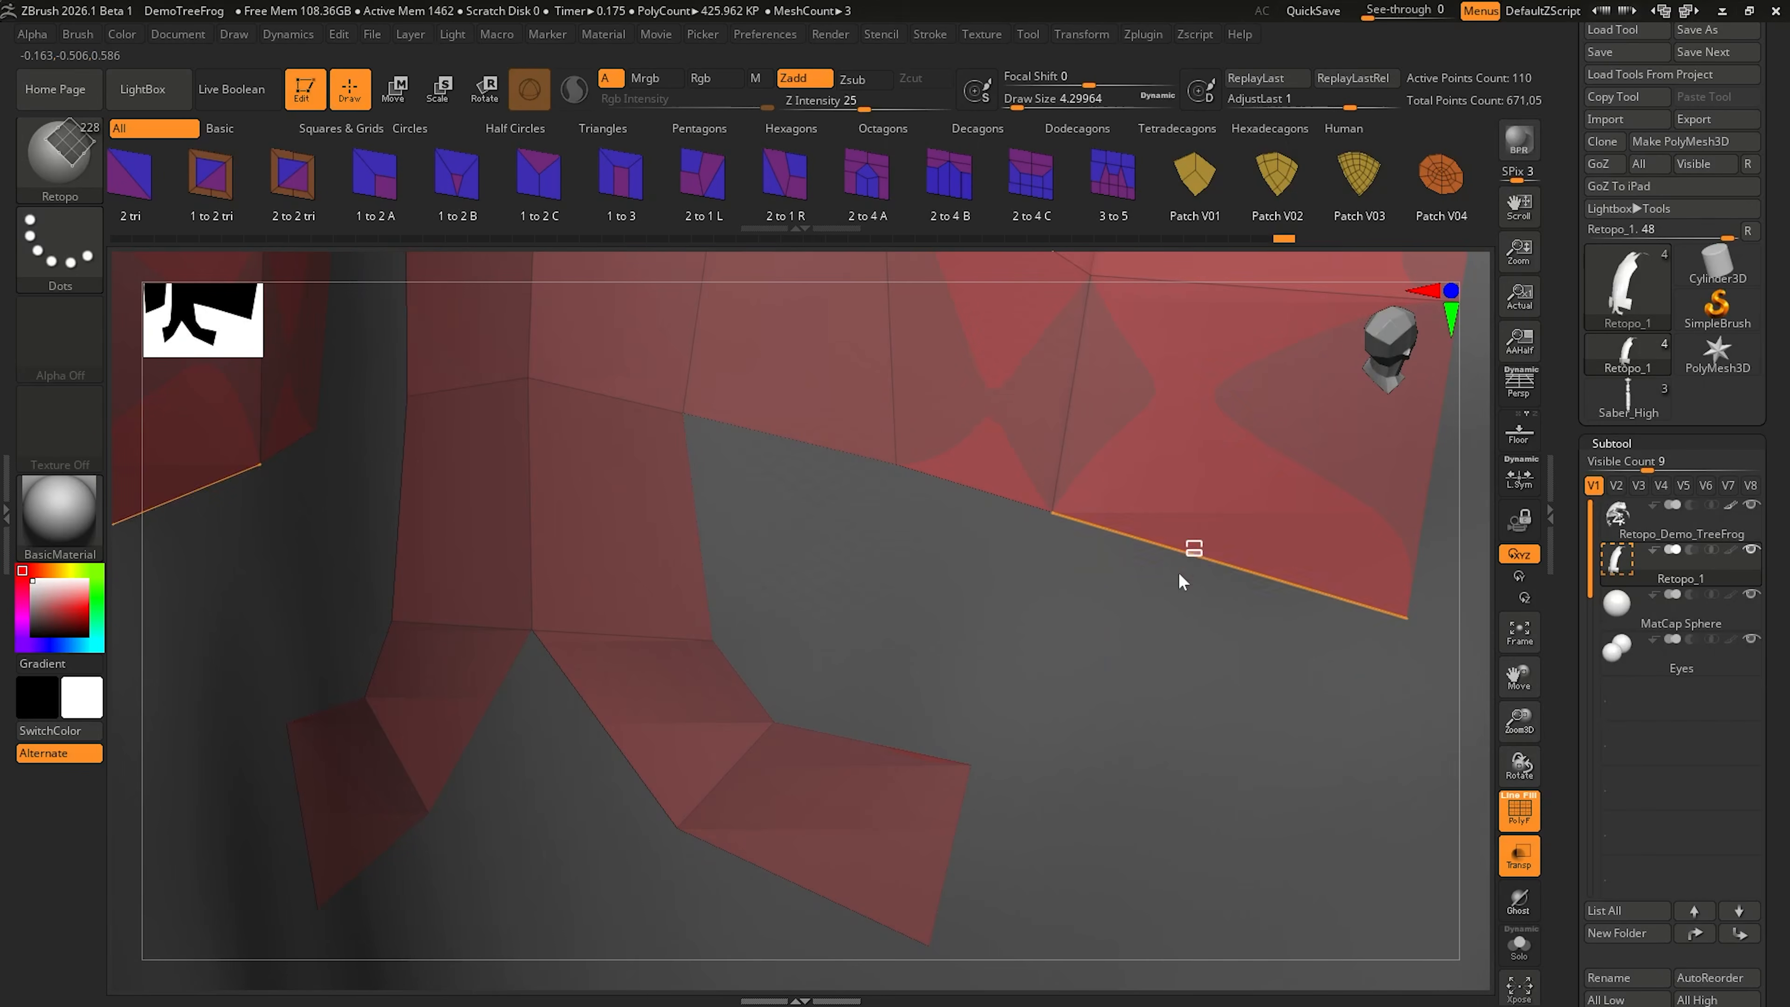
drag(1179, 575, 1114, 798)
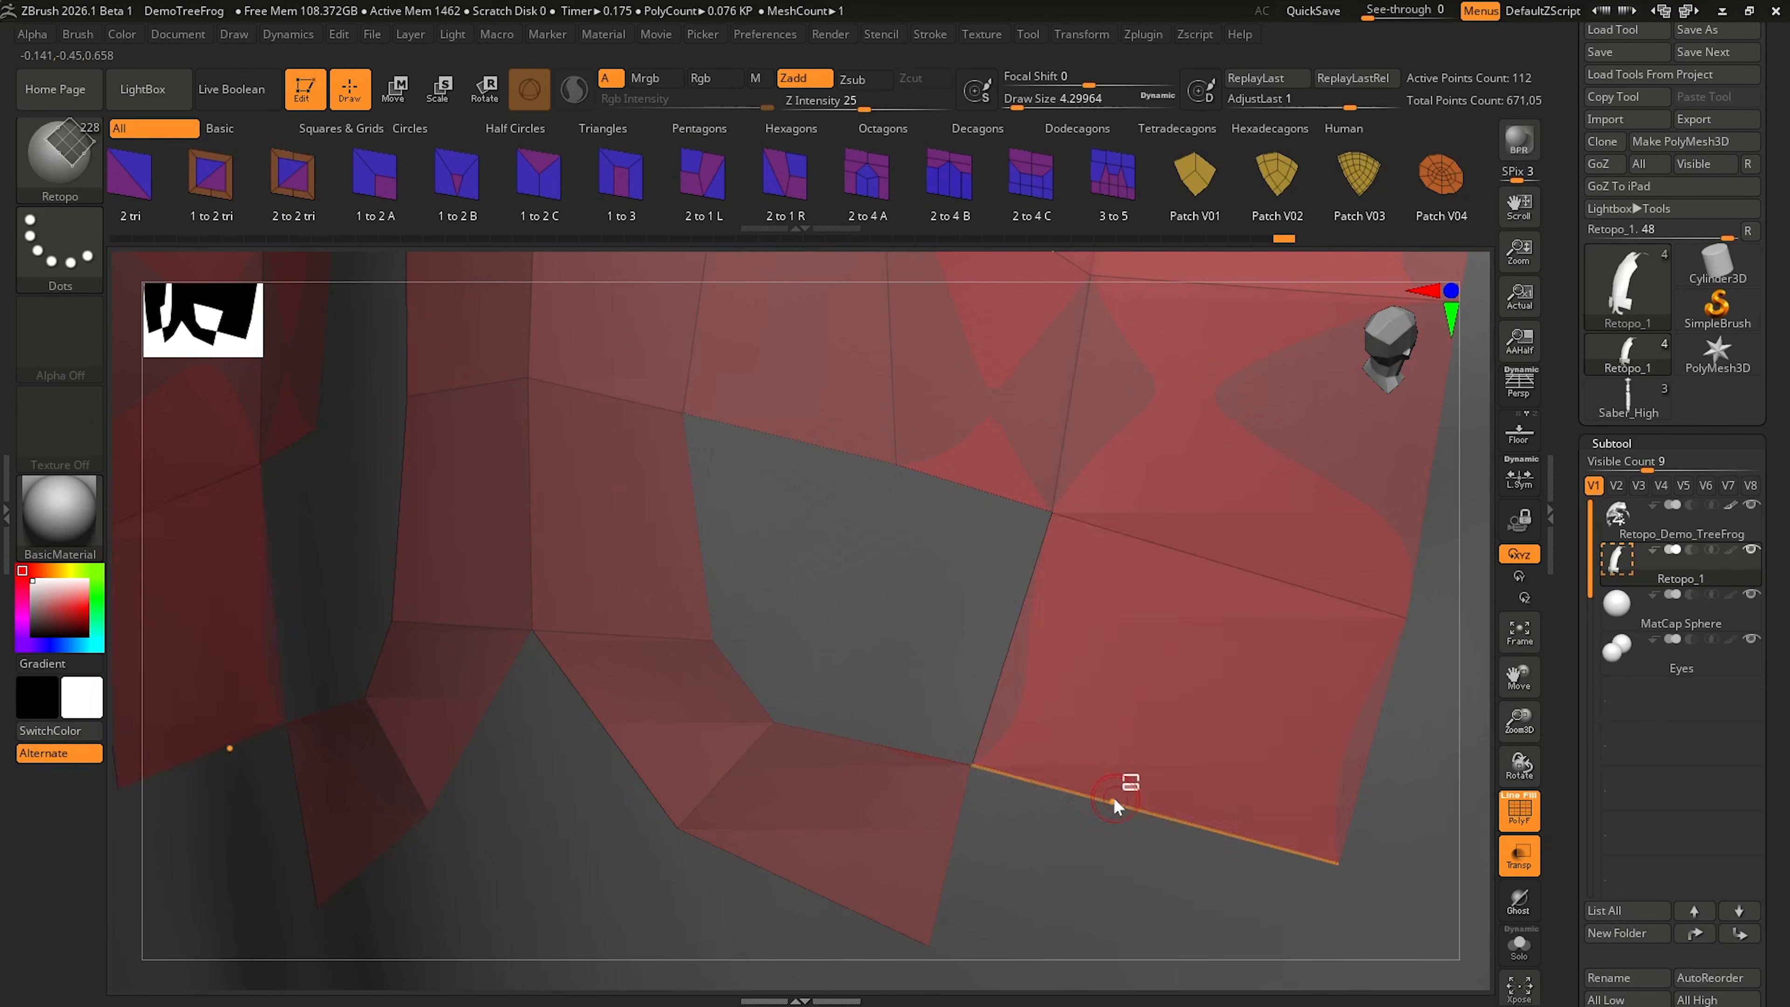
Step: Weld the extruded quad's free corner point onto the end corner of the adjoining curved strip and adjust the merged point
alt+right_drag(1114, 799, 986, 622)
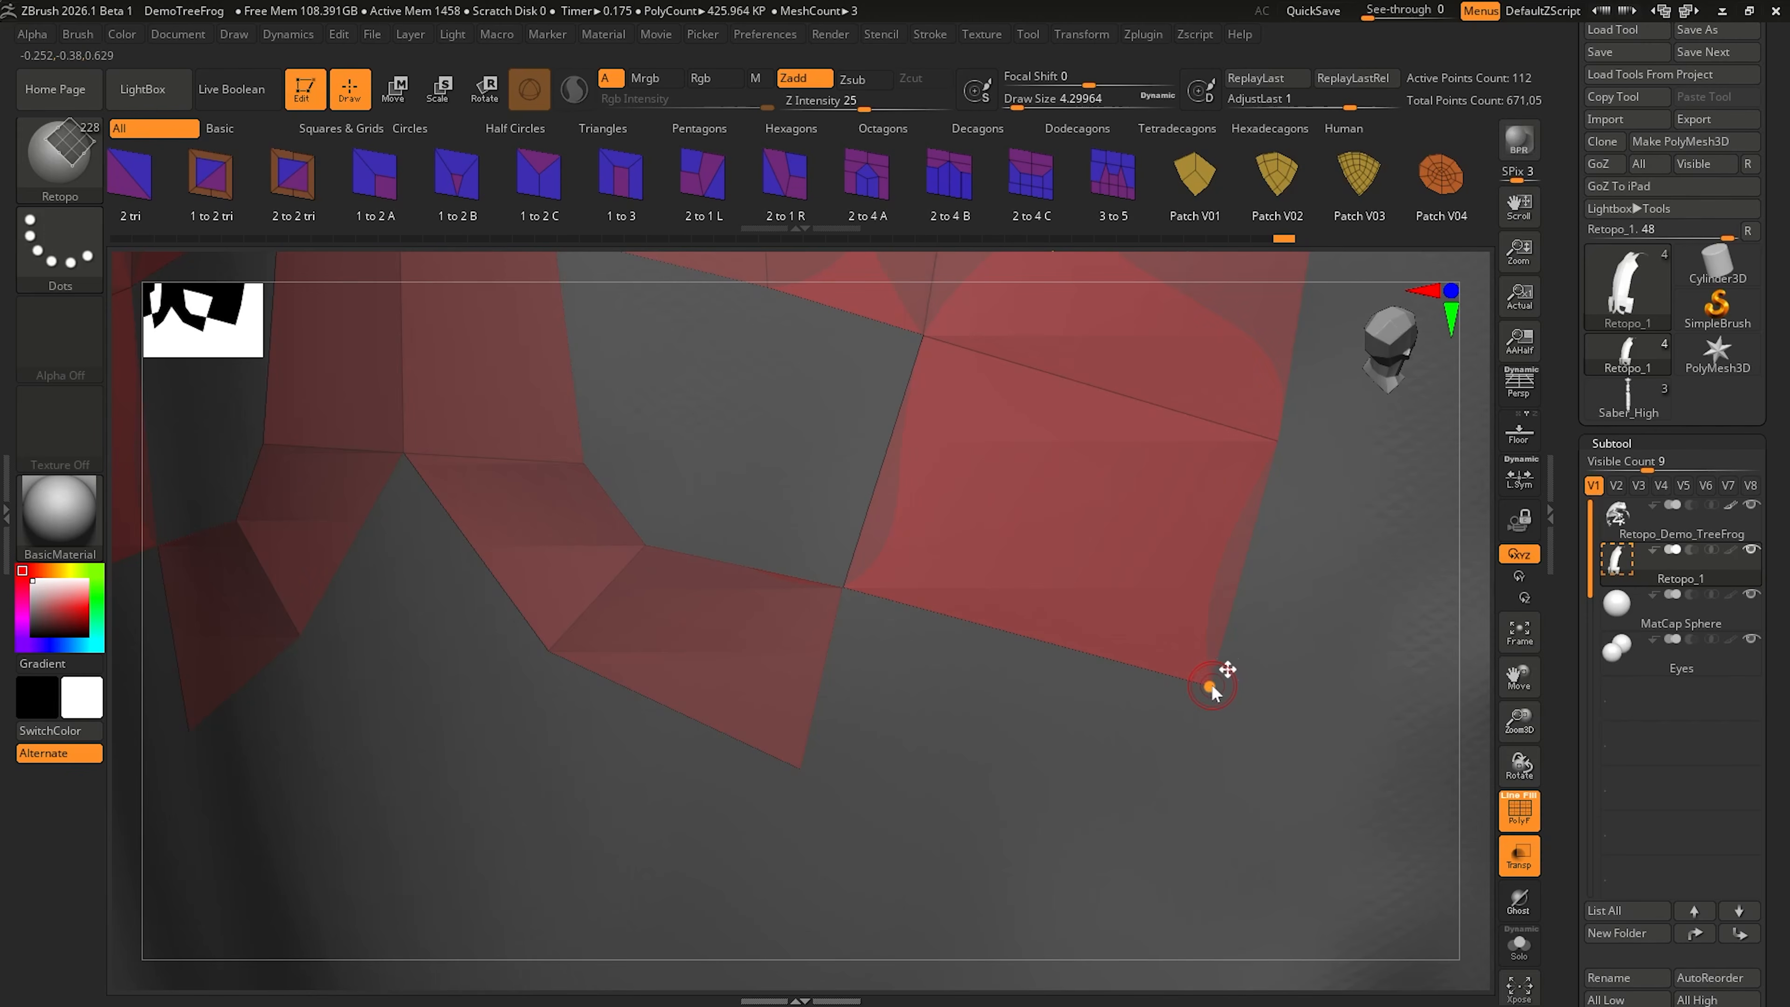
drag(1210, 689, 816, 776)
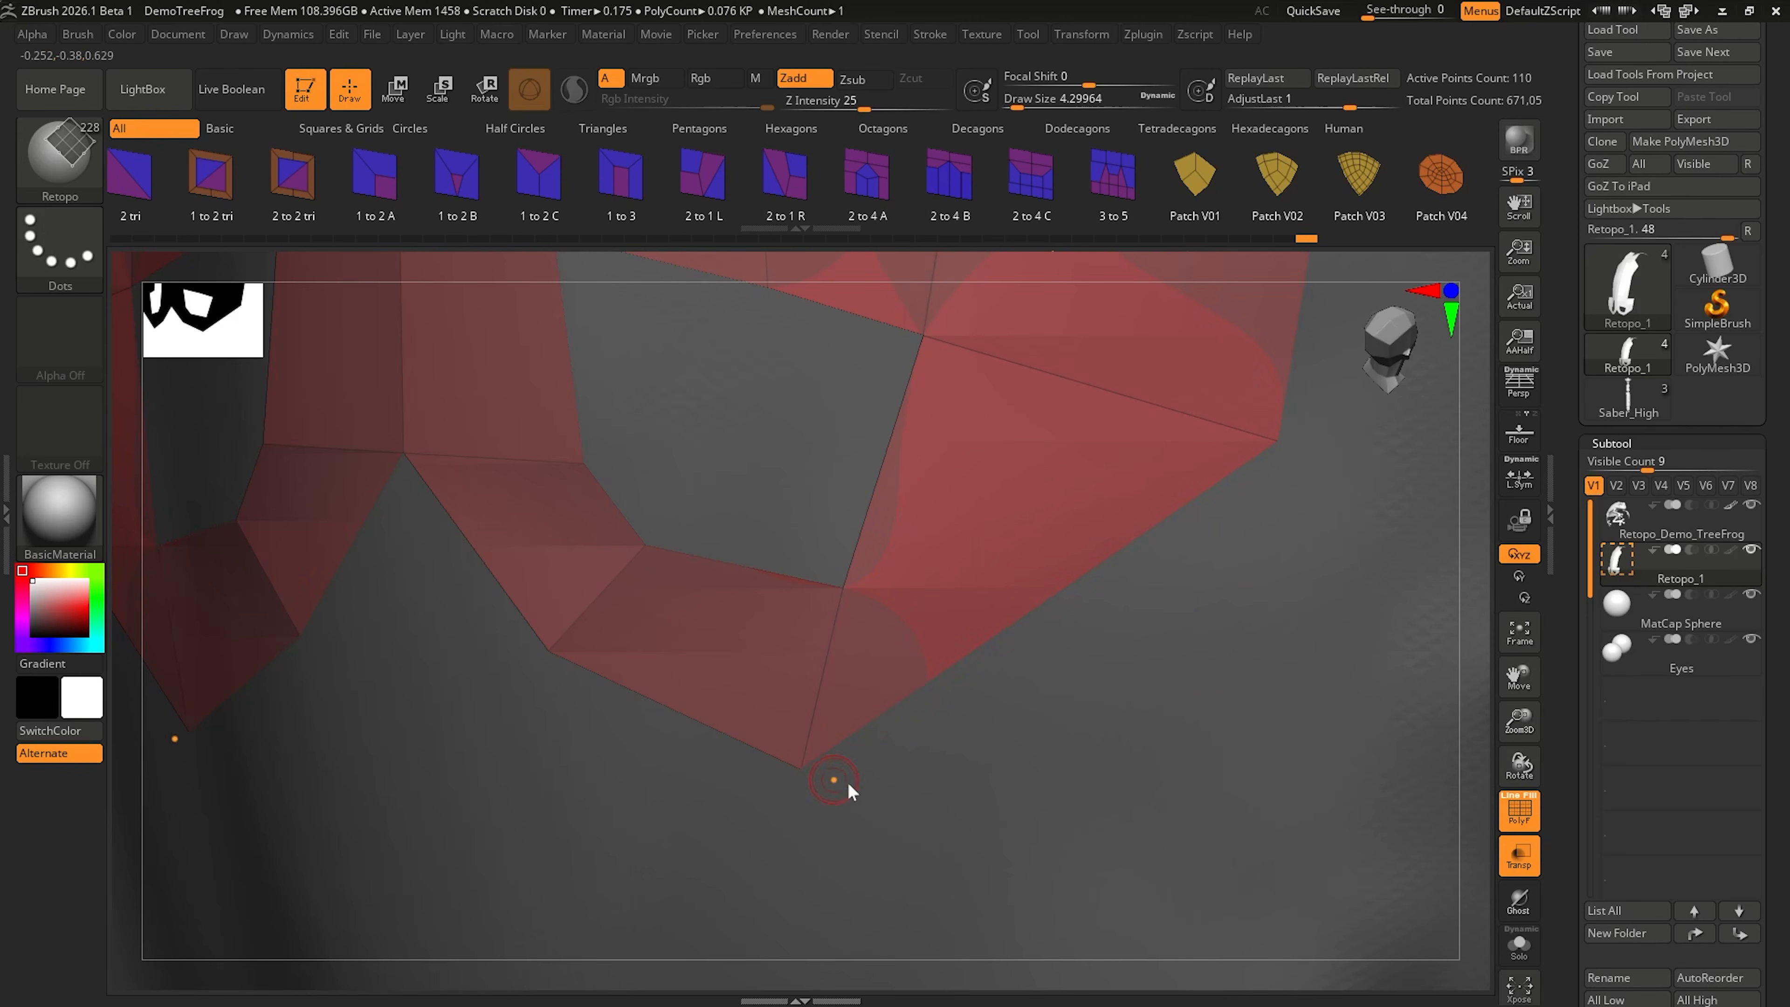
drag(801, 766, 906, 743)
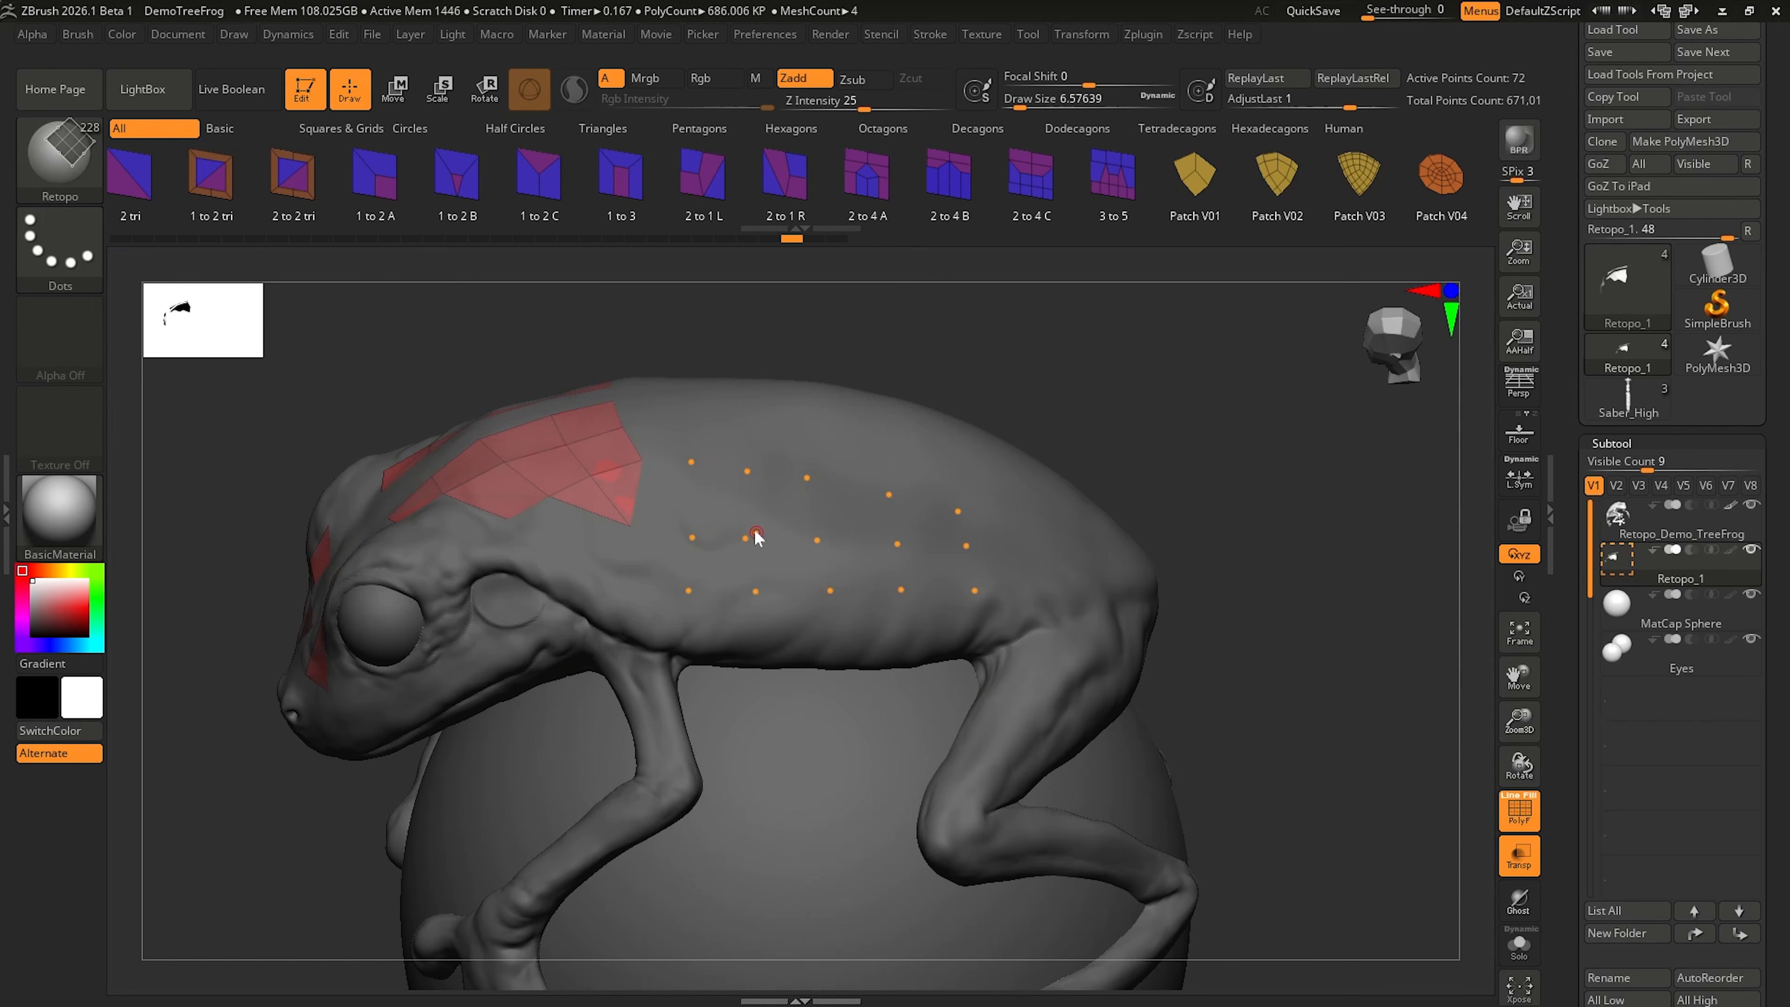
Step: Clear the unconnected Retopo points placed in three rows on the frog's flank
drag(826, 518, 892, 536)
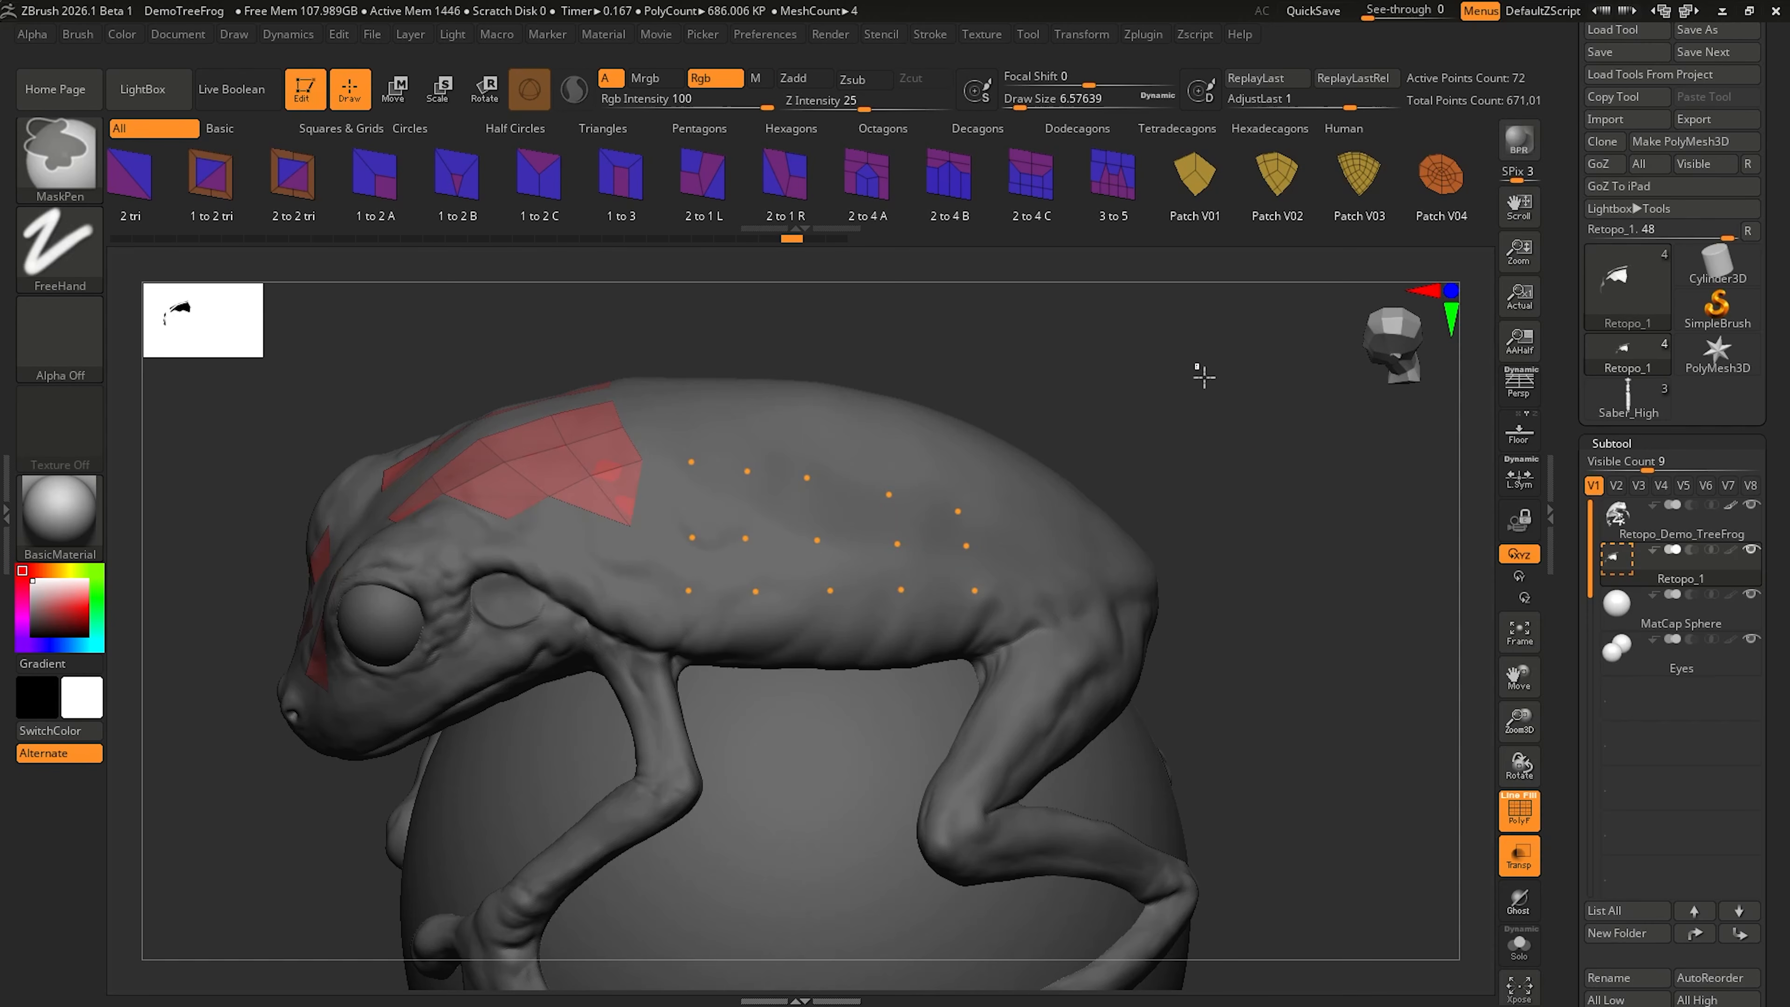
ctrl+drag(1198, 366, 1318, 504)
right_drag(771, 518, 814, 509)
right_drag(814, 509, 818, 504)
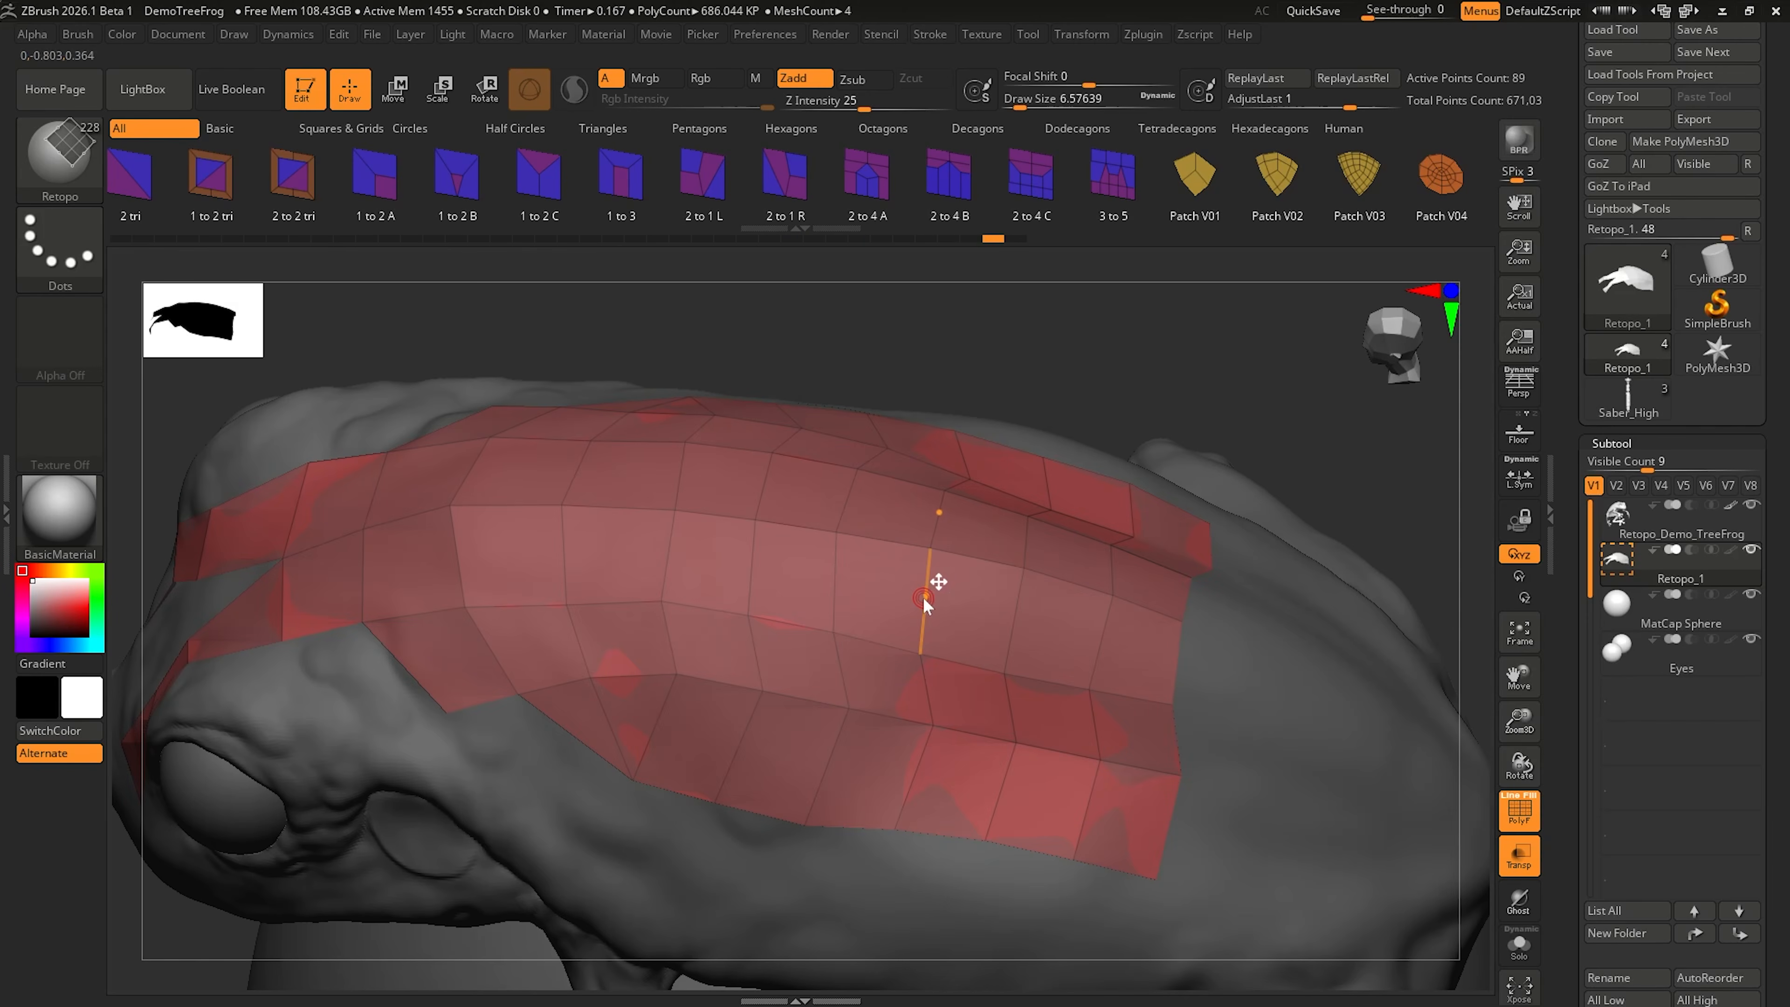
Step: Insert a mirrored edge loop running lengthwise through the quads on the frog's back
key(ctrl)
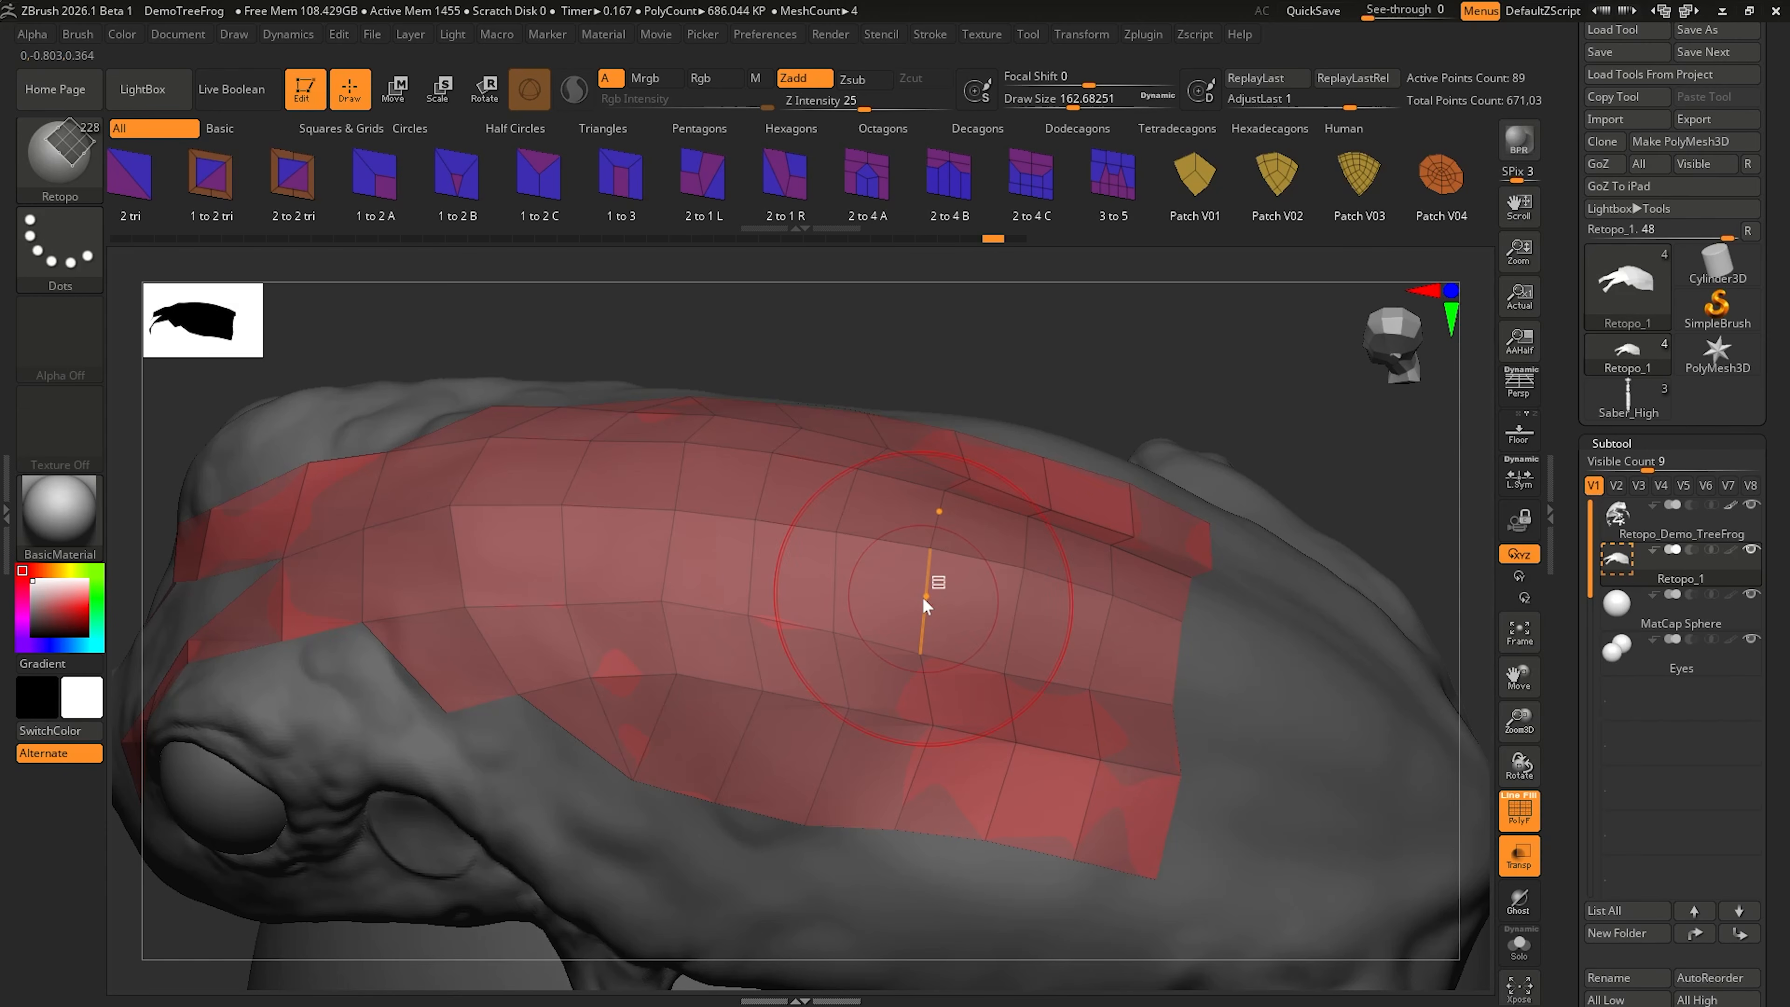
mouse_move(923, 597)
ctrl+mouse_down()
mouse_move(883, 605)
mouse_move(911, 593)
ctrl+mouse_up()
mouse_move(908, 572)
right_down()
mouse_move(885, 620)
mouse_move(906, 564)
right_up()
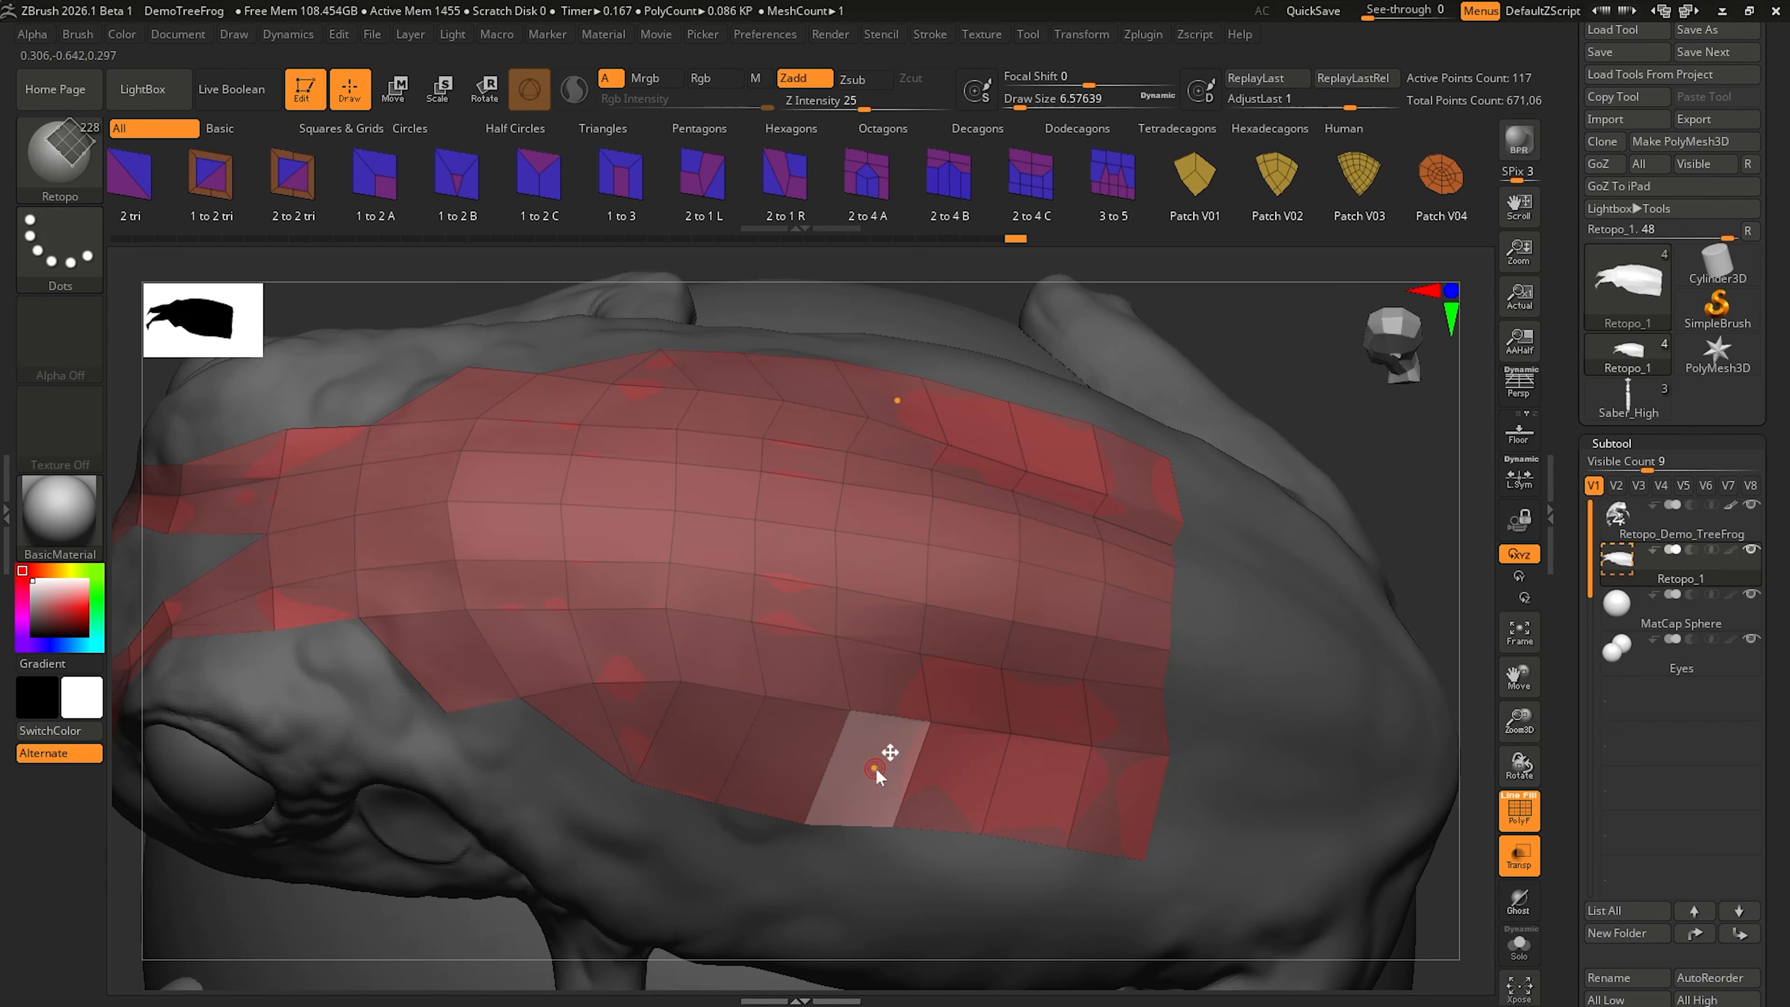
Step: Delete the quads of the outermost flank row except the two rearmost on each side and clear the leftover points
click(879, 767)
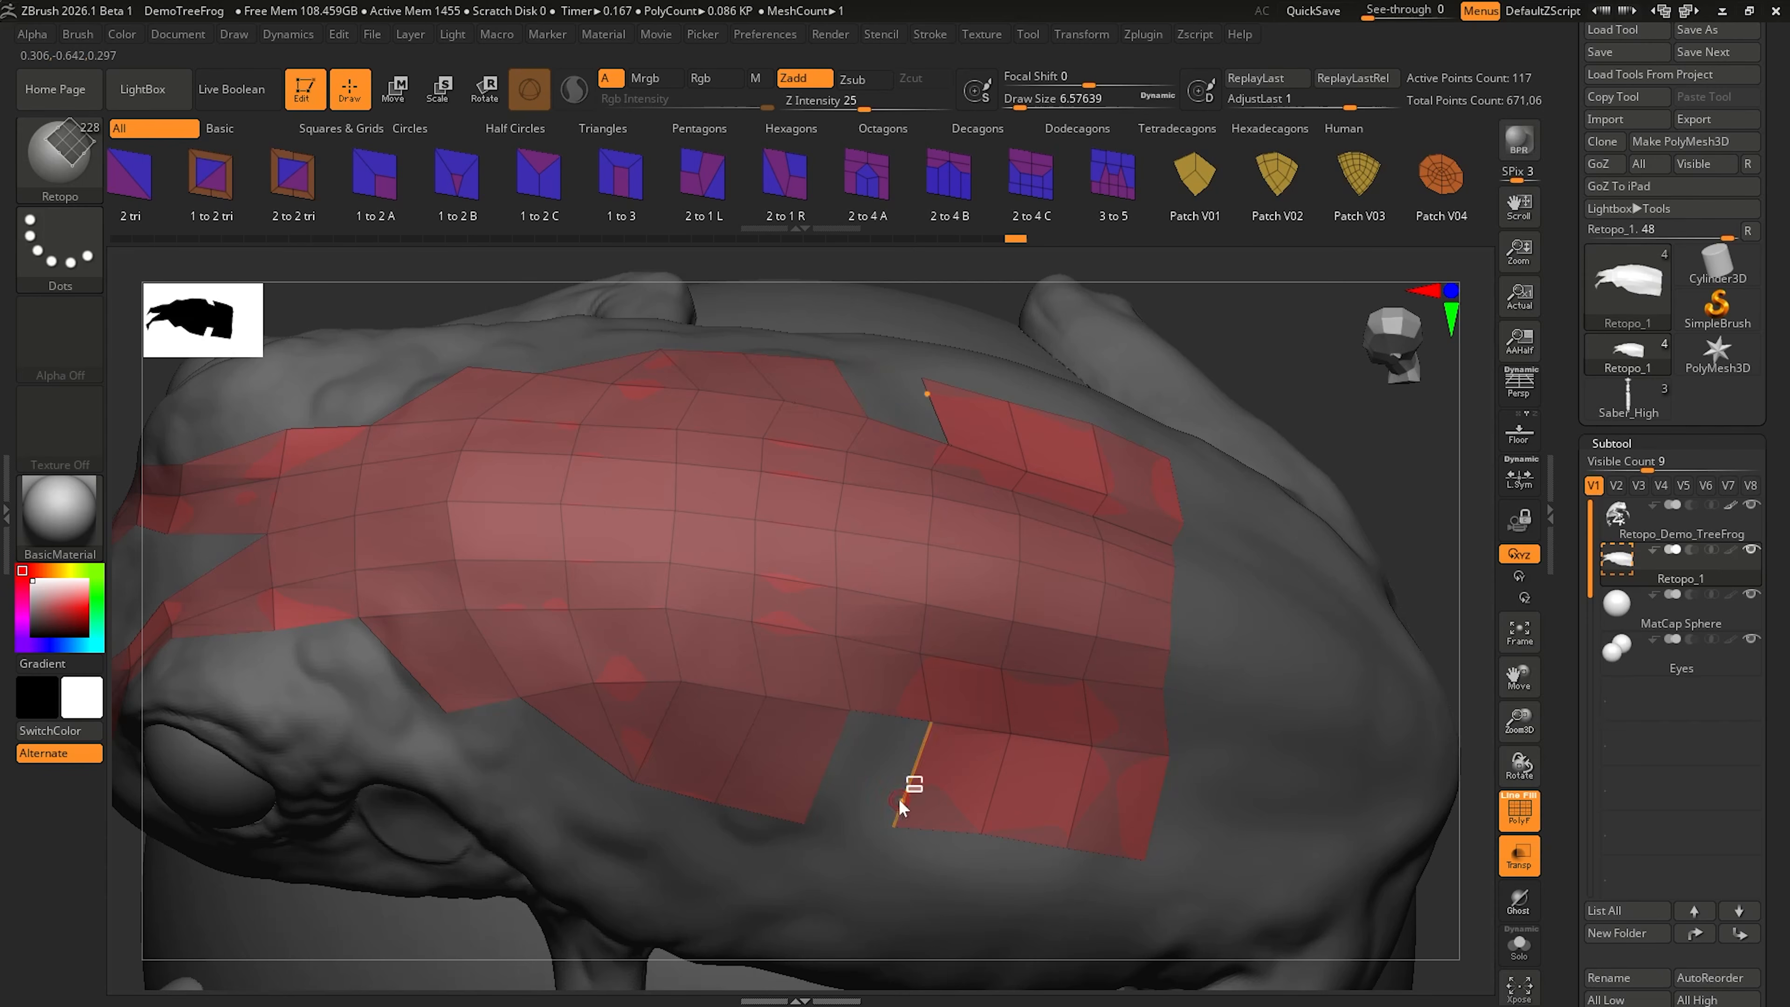
click(936, 784)
click(795, 776)
click(659, 740)
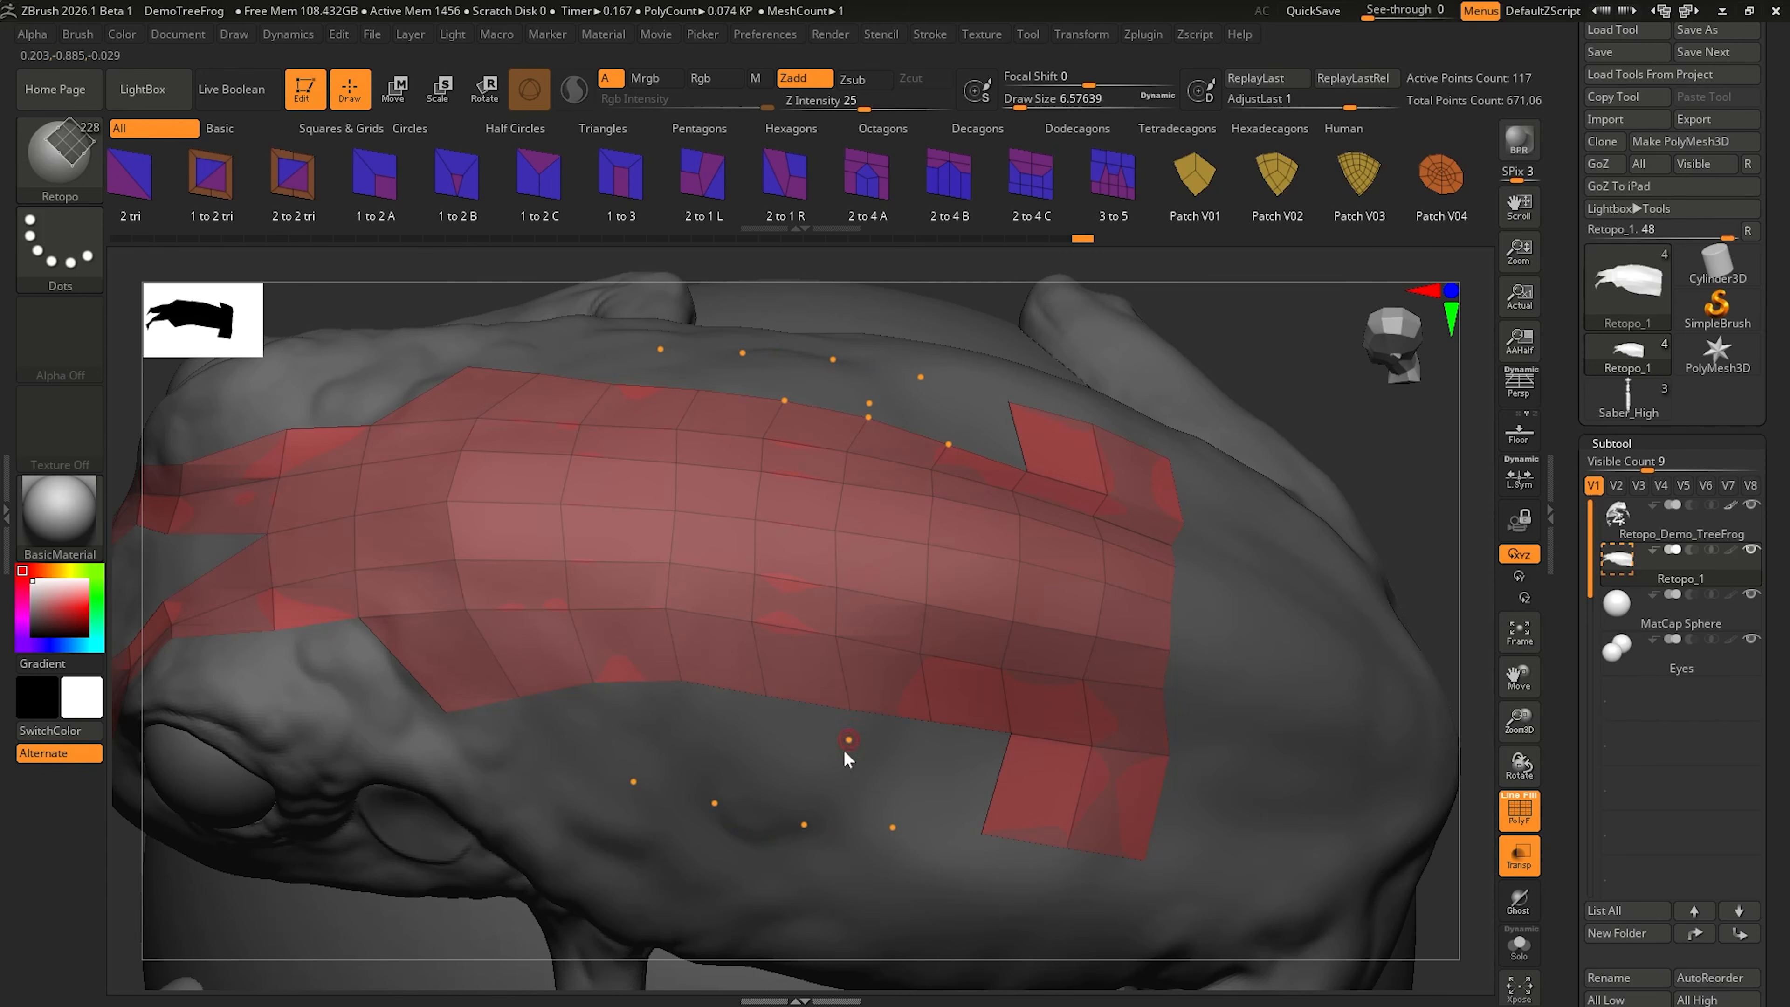
ctrl+right_drag(901, 784, 874, 730)
ctrl+drag(1214, 499, 1273, 600)
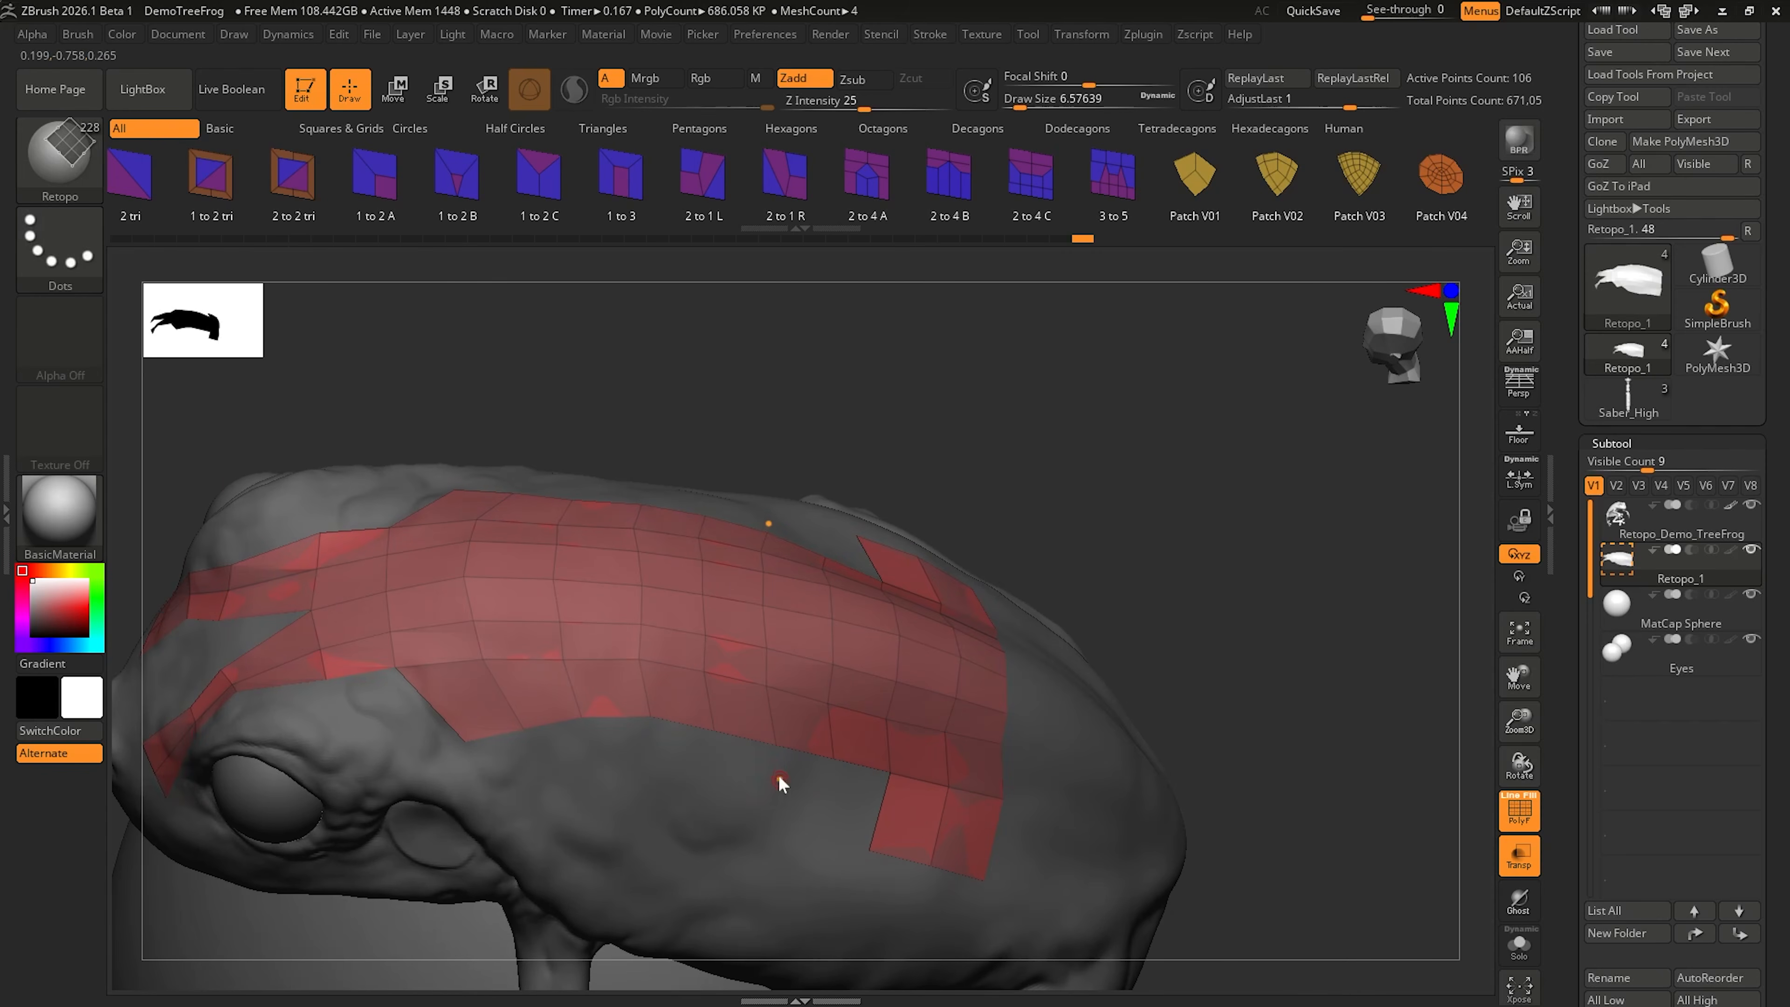
Step: Shift a quad in the middle rows of the back patch slightly toward the frog's rear
ctrl+right_drag(747, 789, 799, 839)
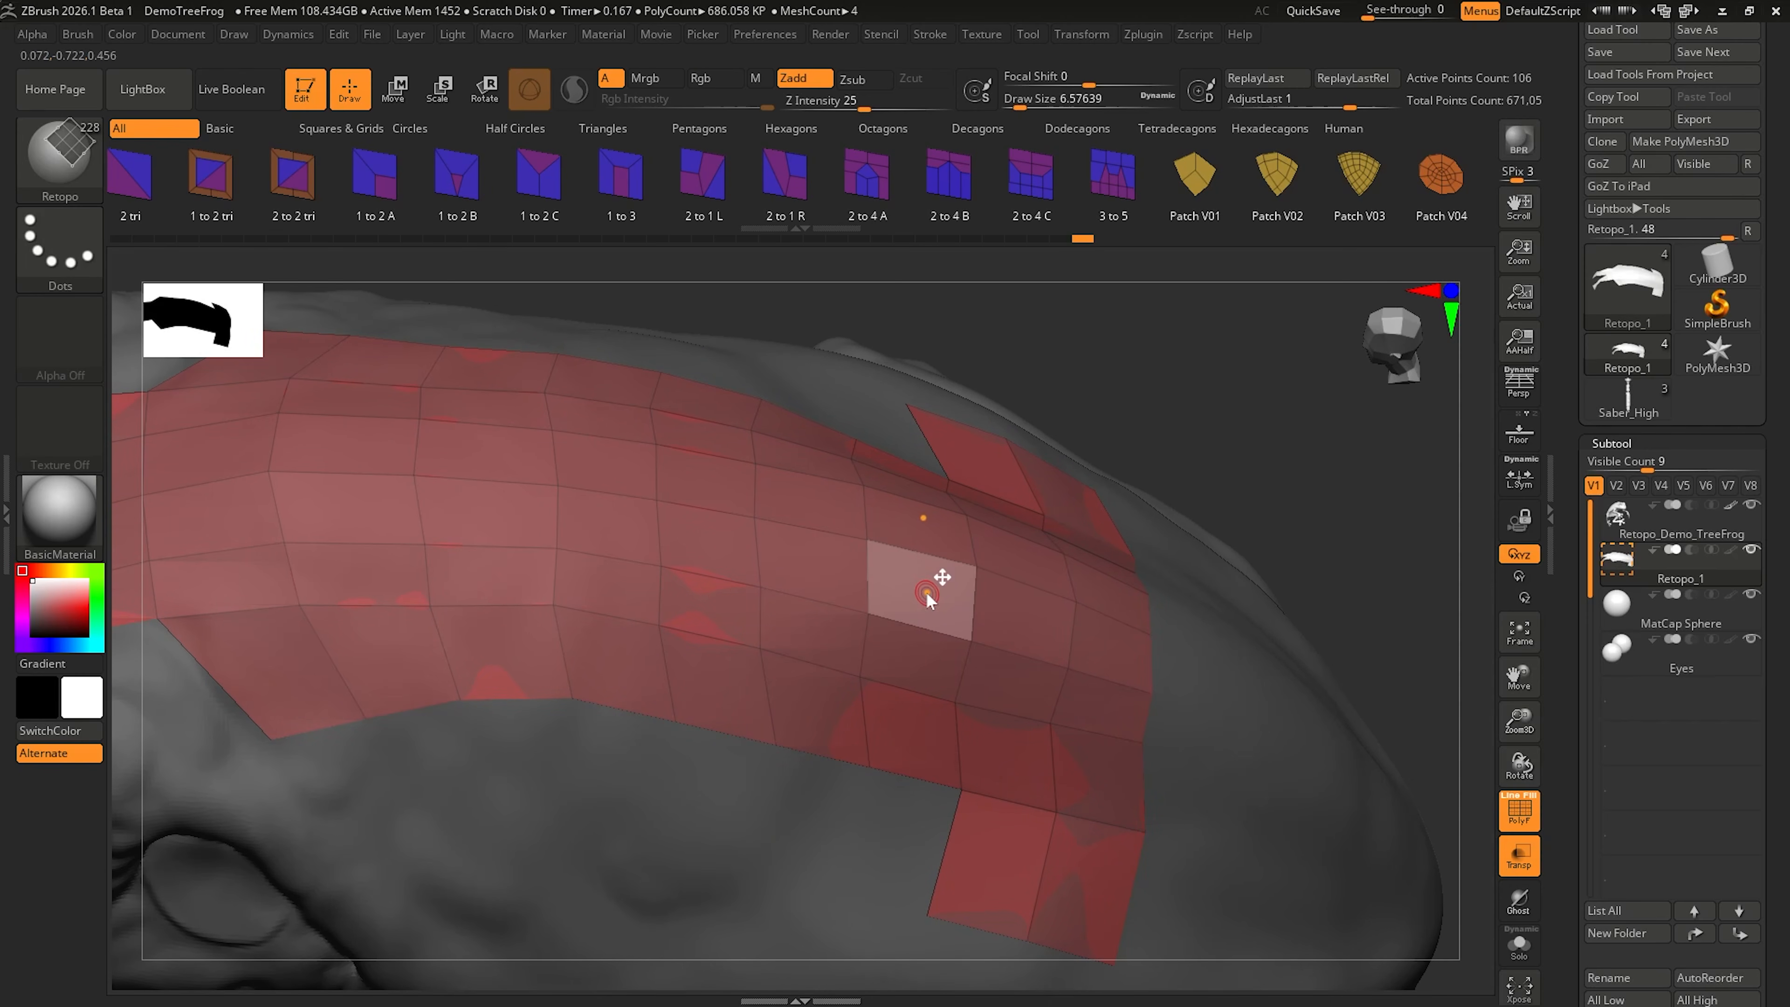
drag(926, 593, 1017, 611)
drag(1034, 623, 1034, 626)
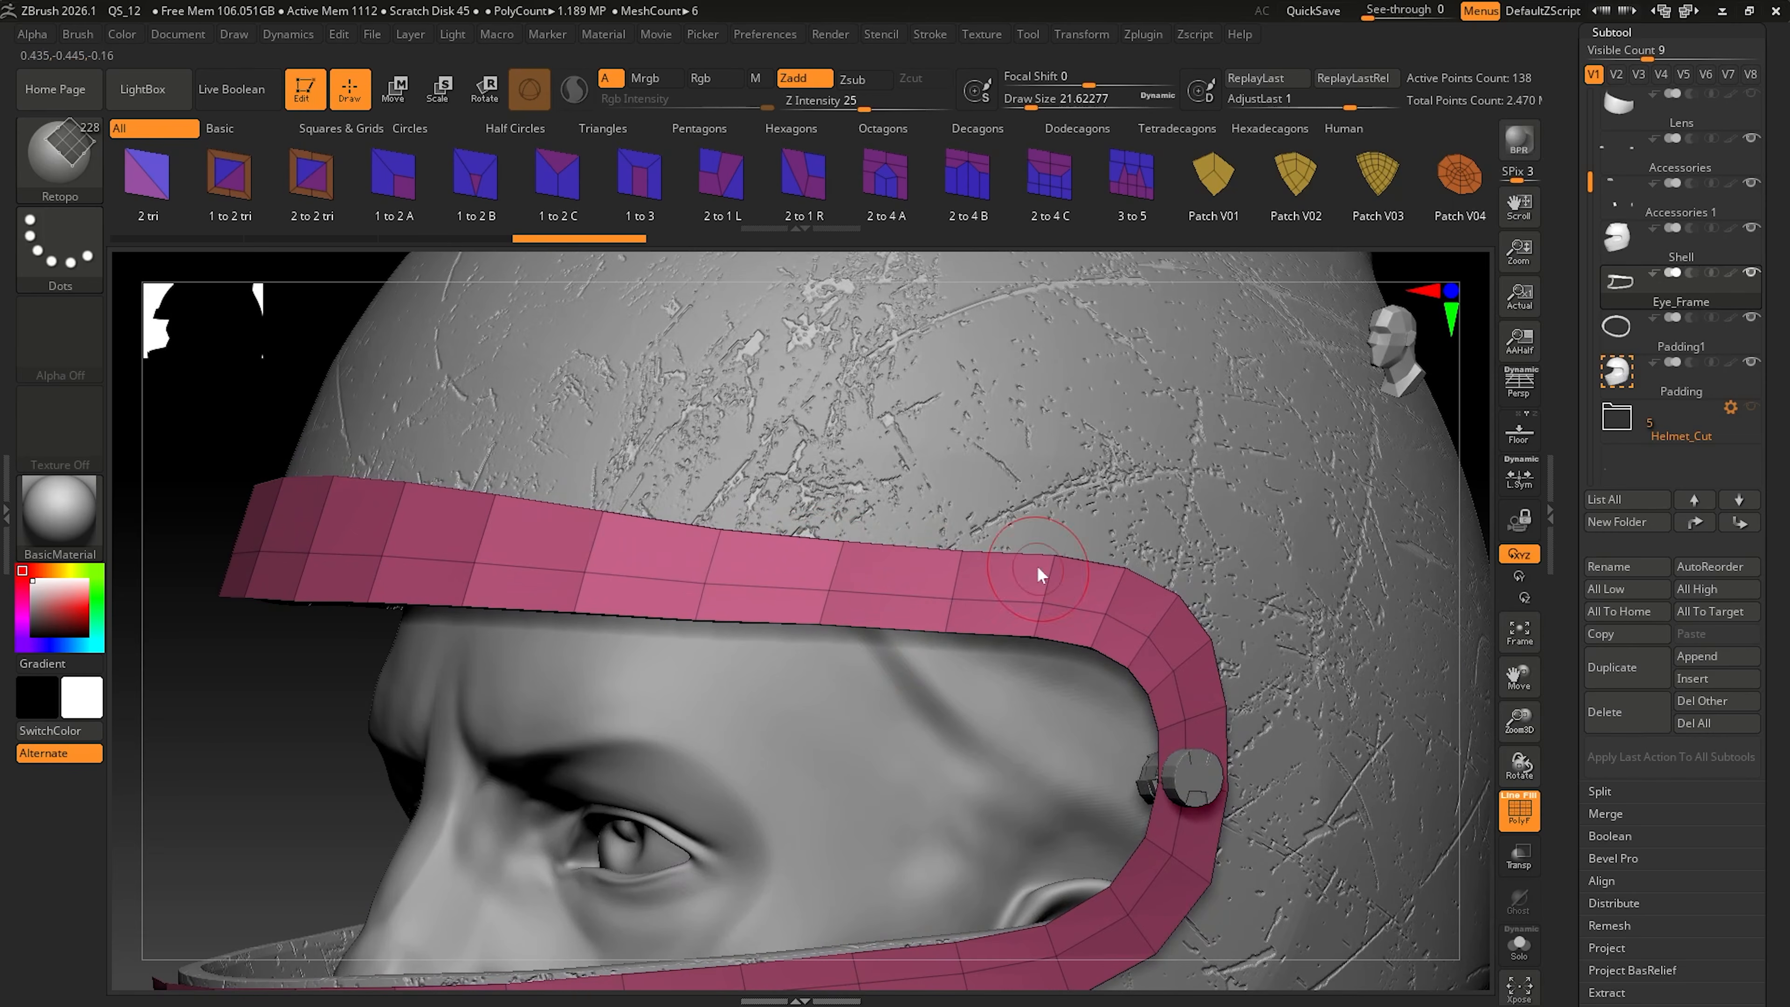
Step: Start the Retopo brush on the helmet's Eye_Frame subtool and convert that existing subtool into a Retopo mesh
click(677, 574)
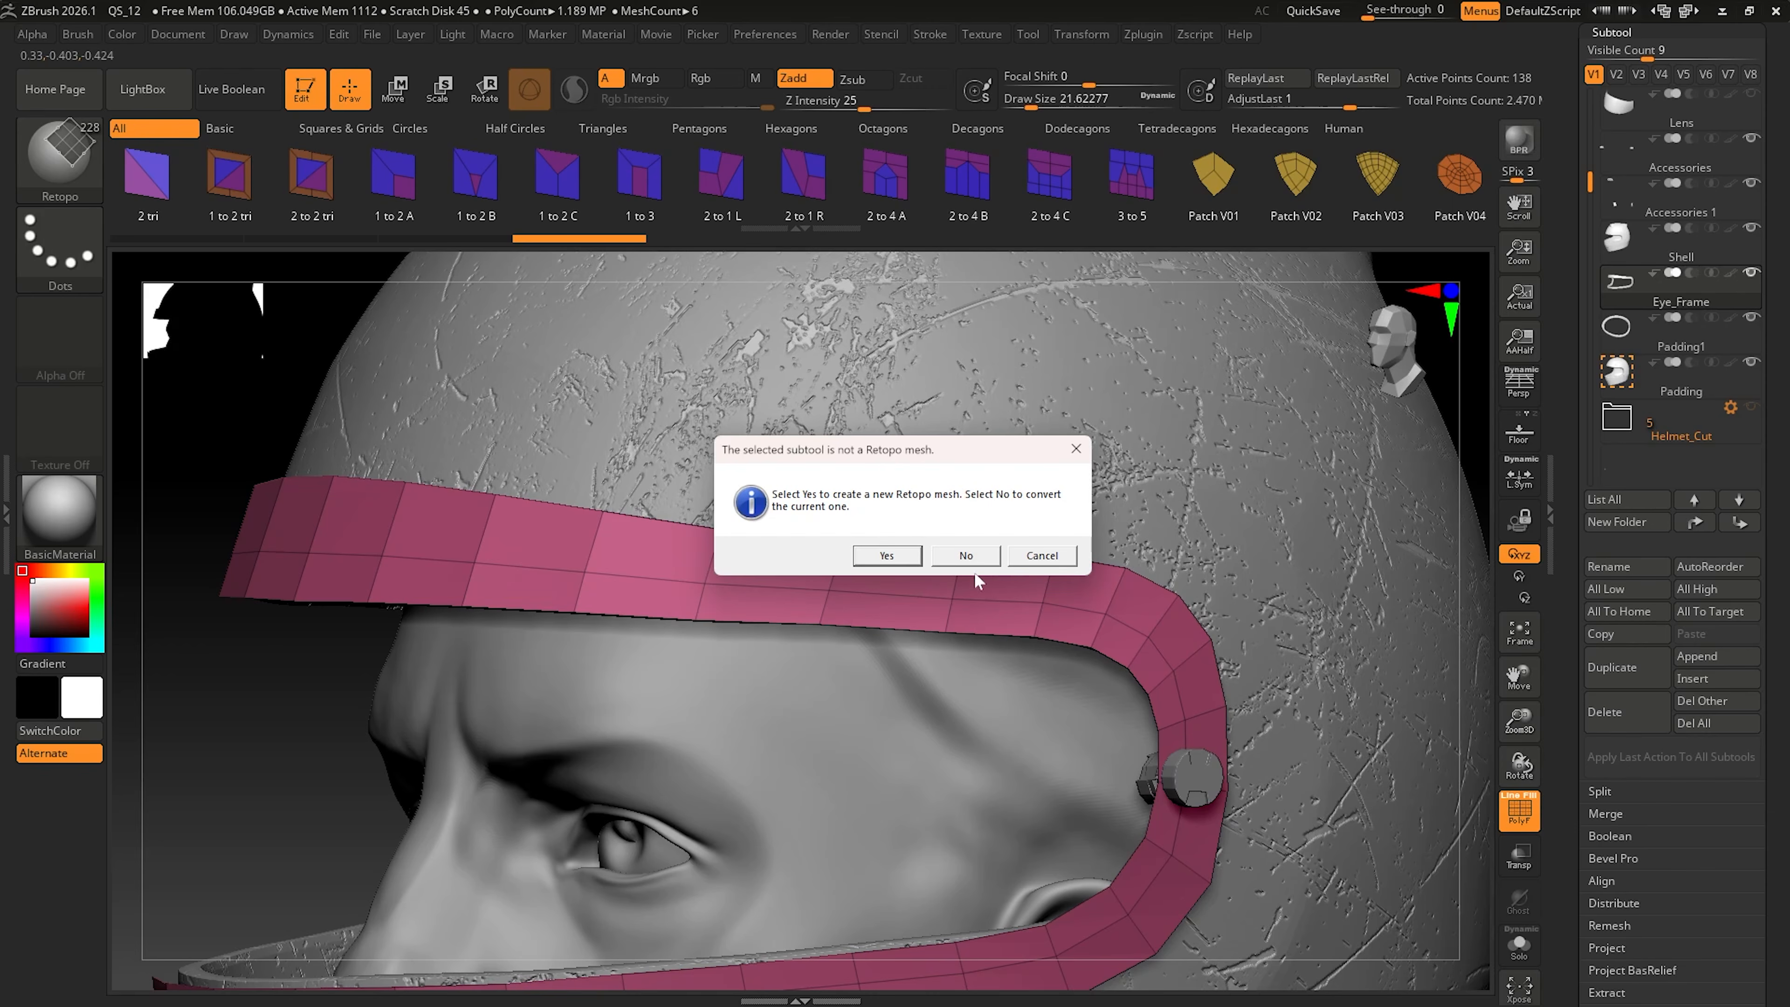
click(981, 559)
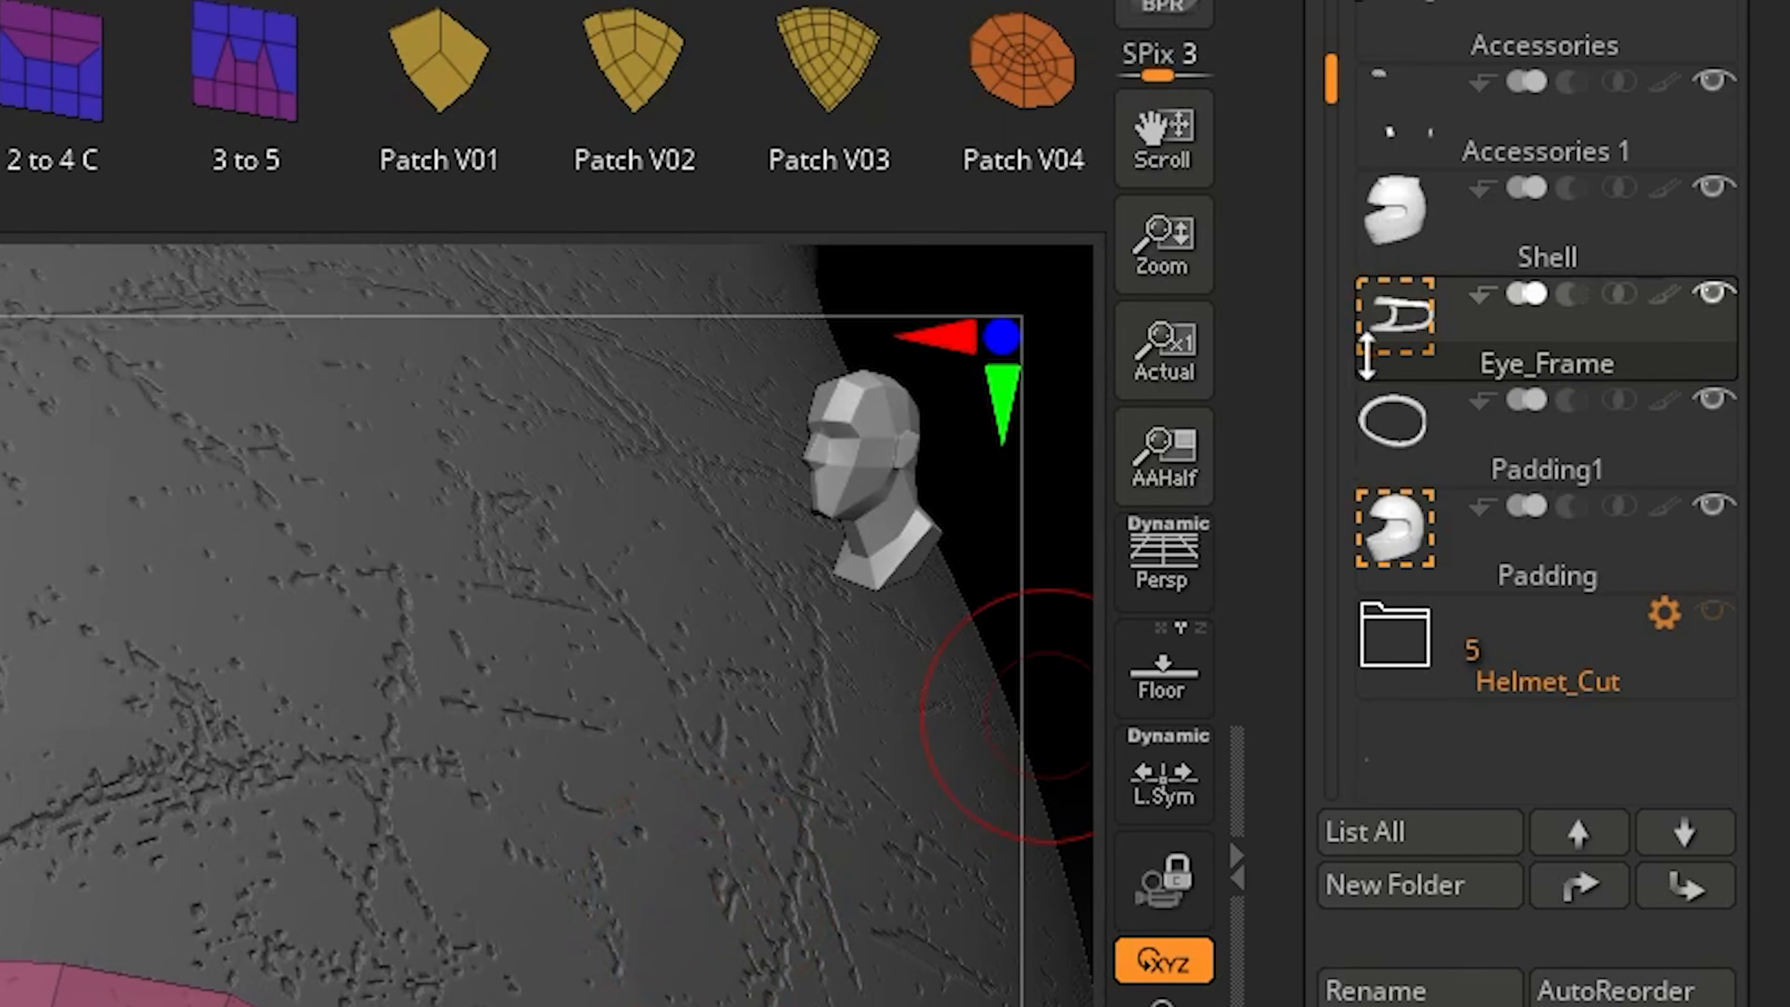
click(1444, 321)
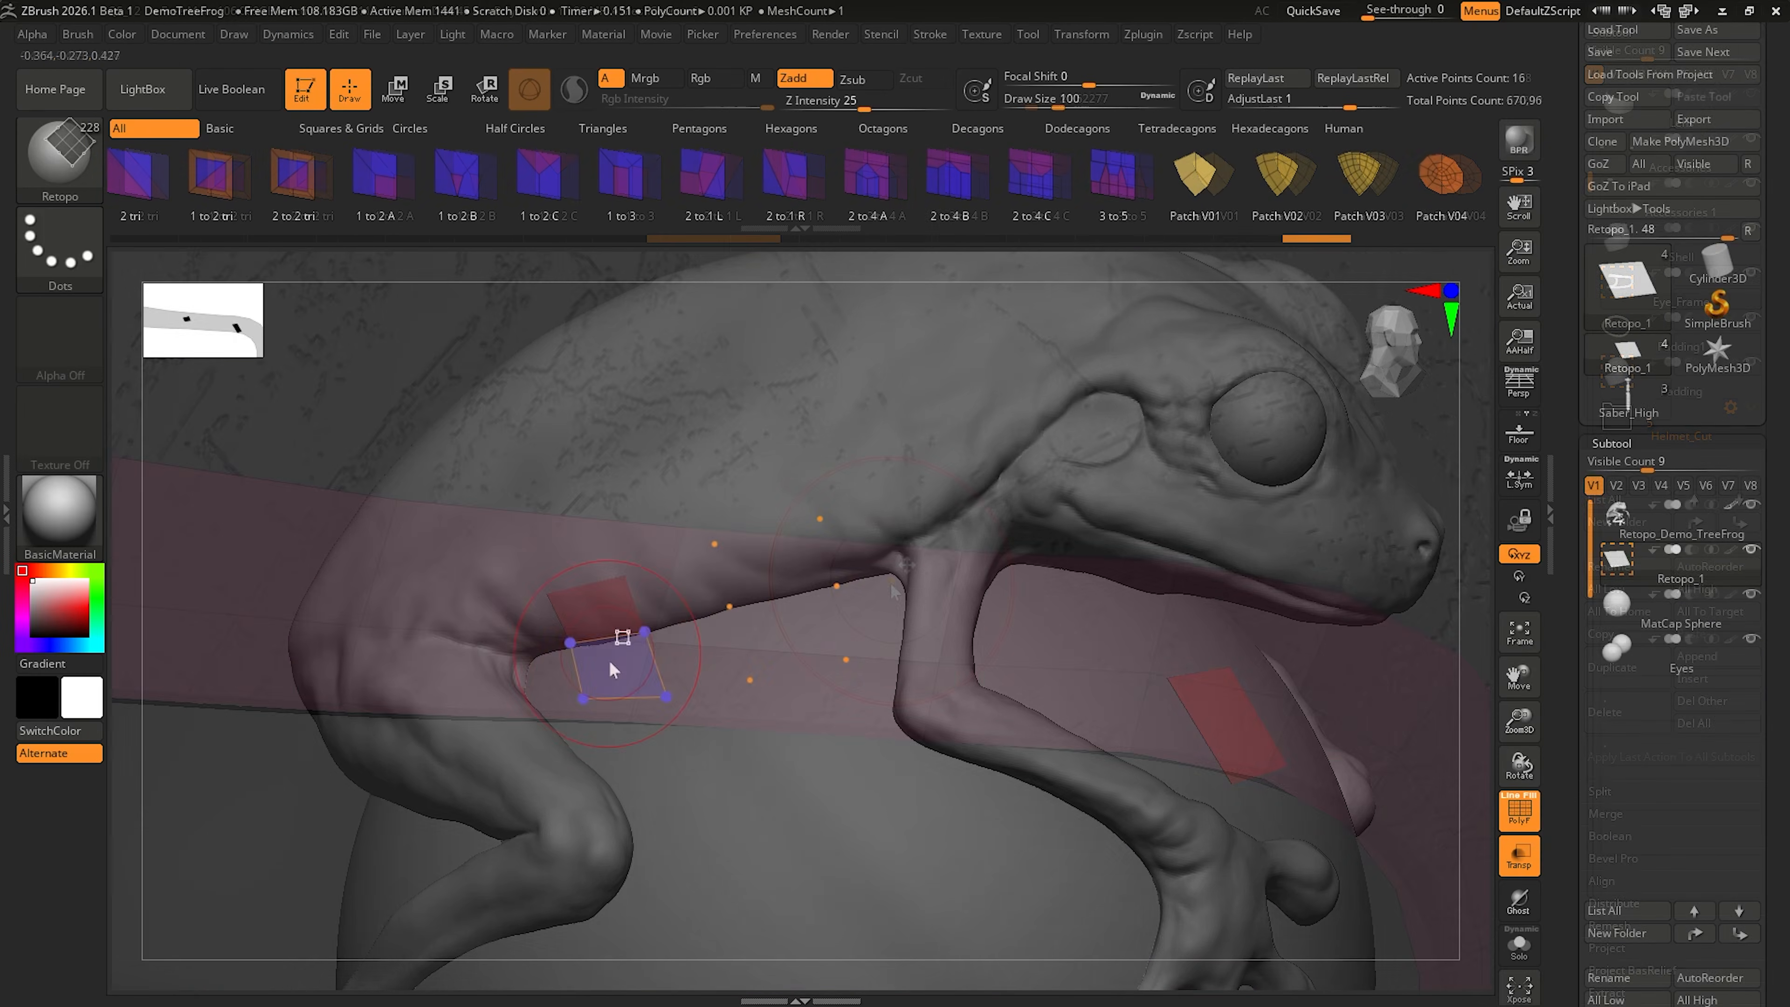
drag(610, 663, 751, 580)
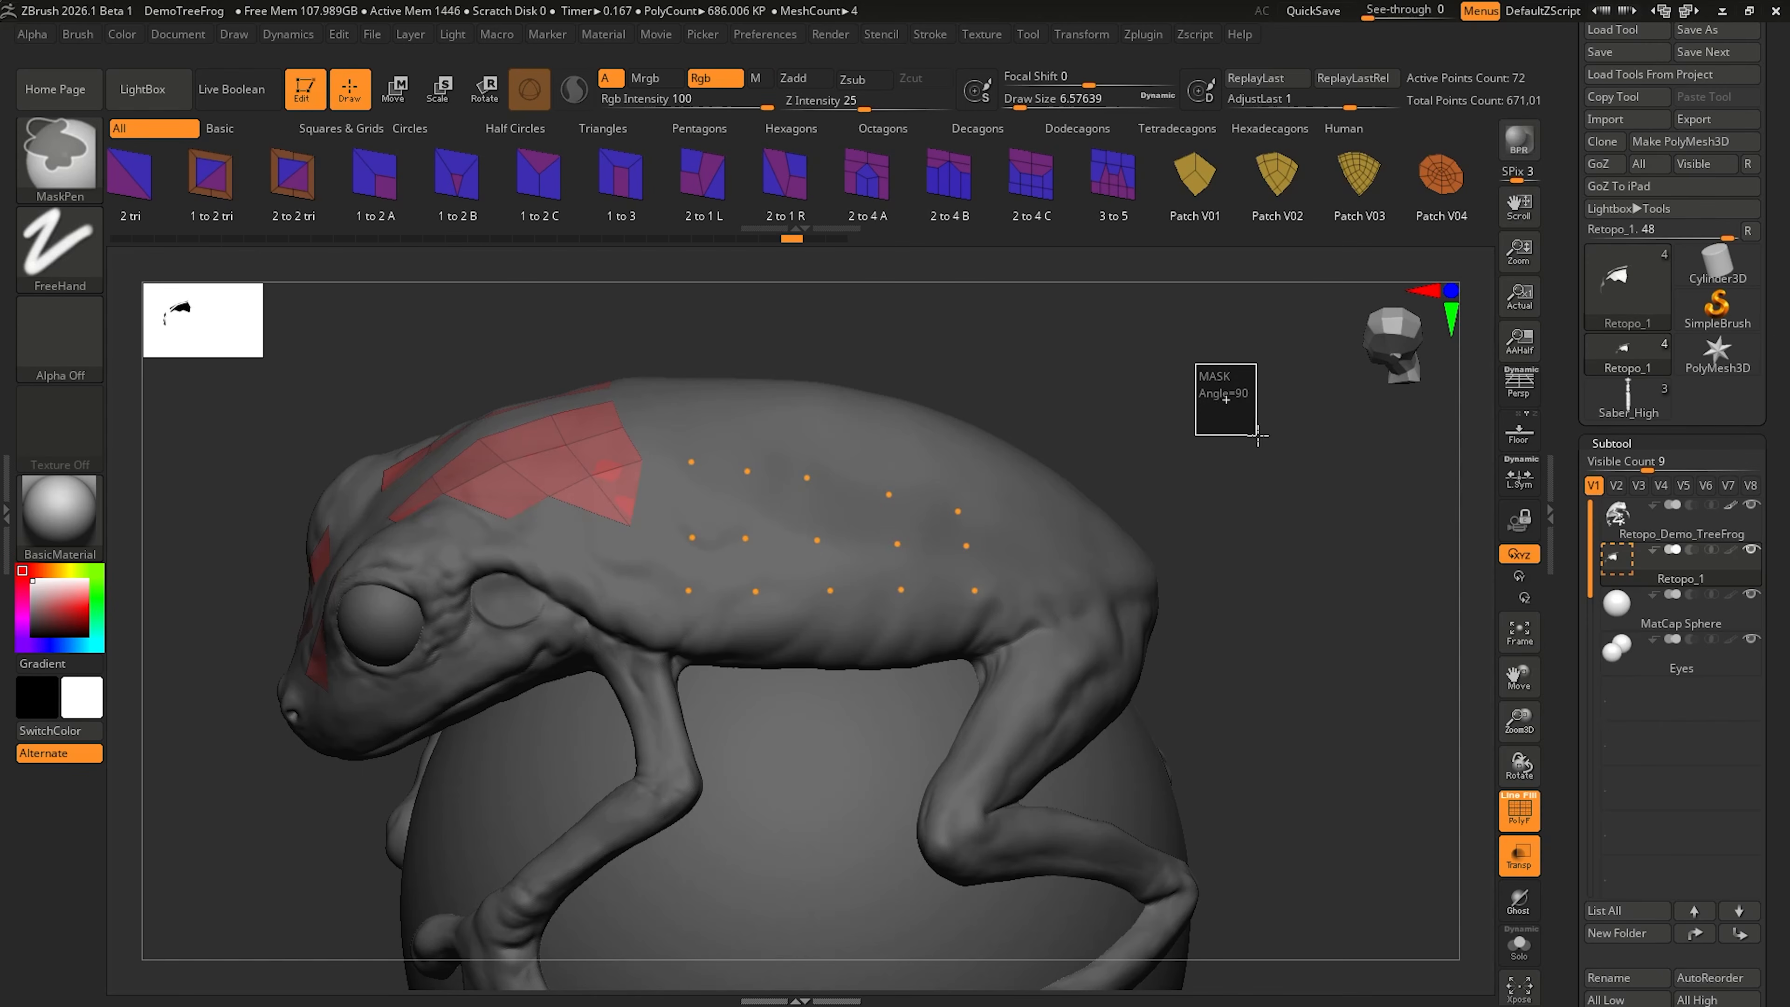
ctrl+drag(1258, 437, 1320, 512)
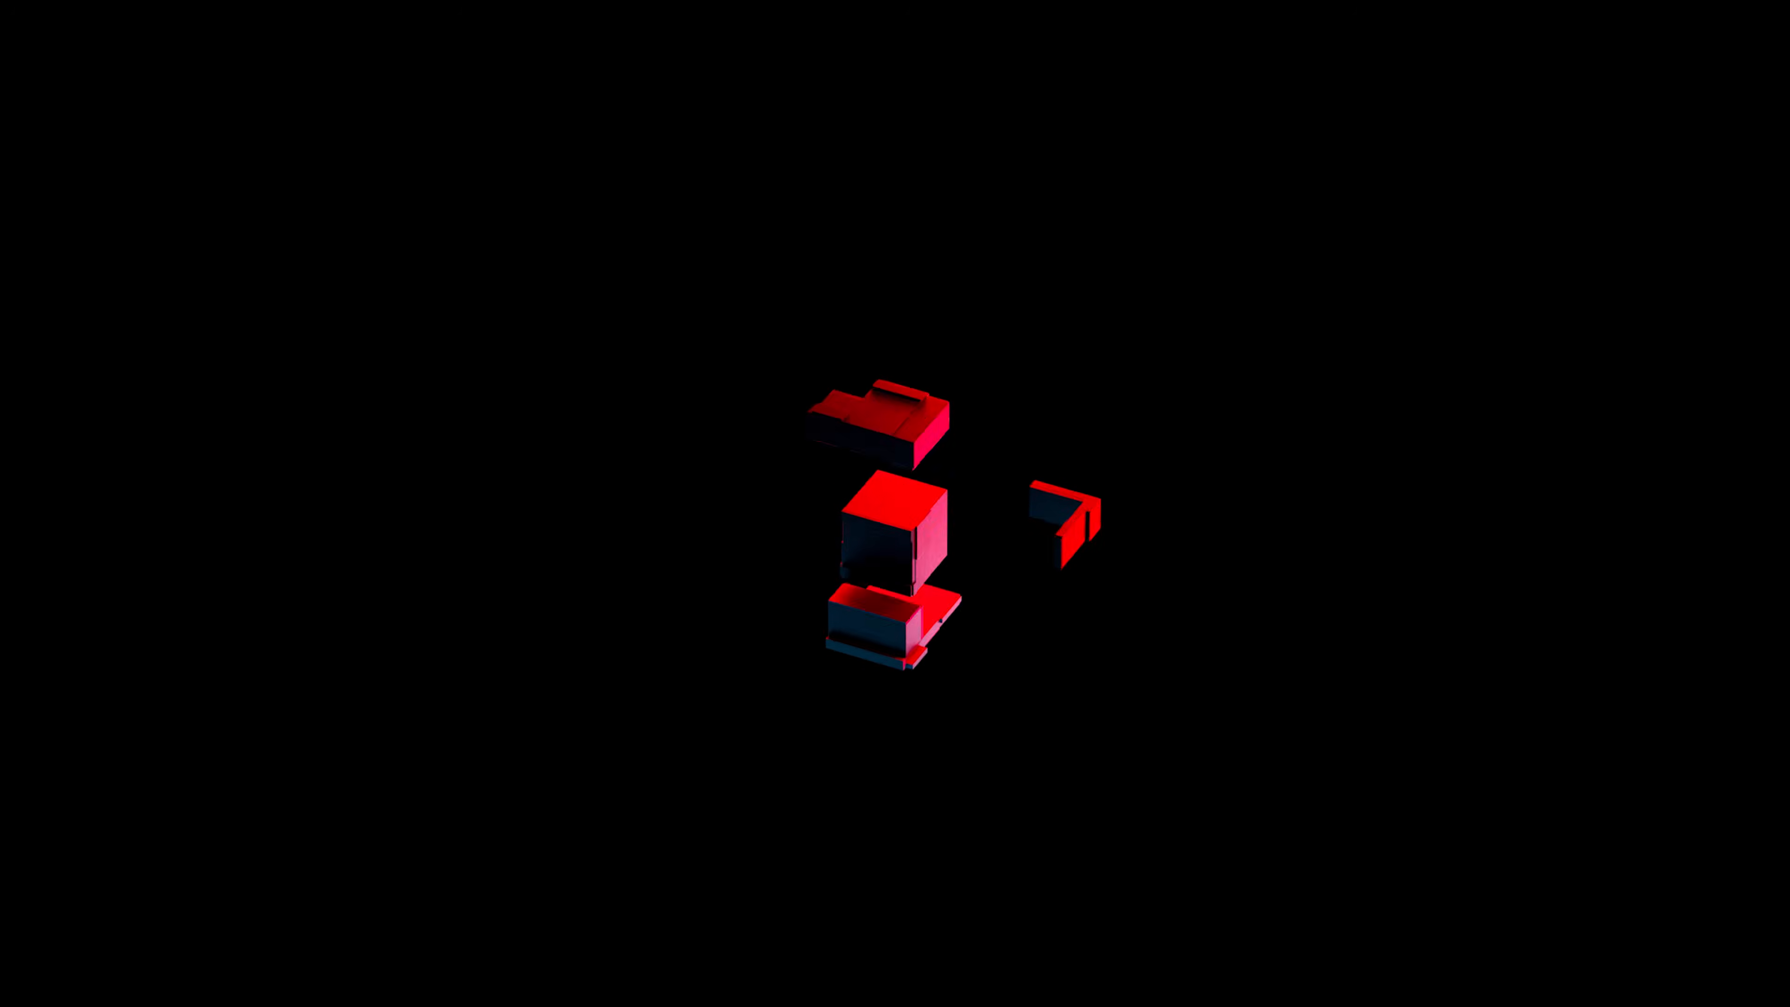